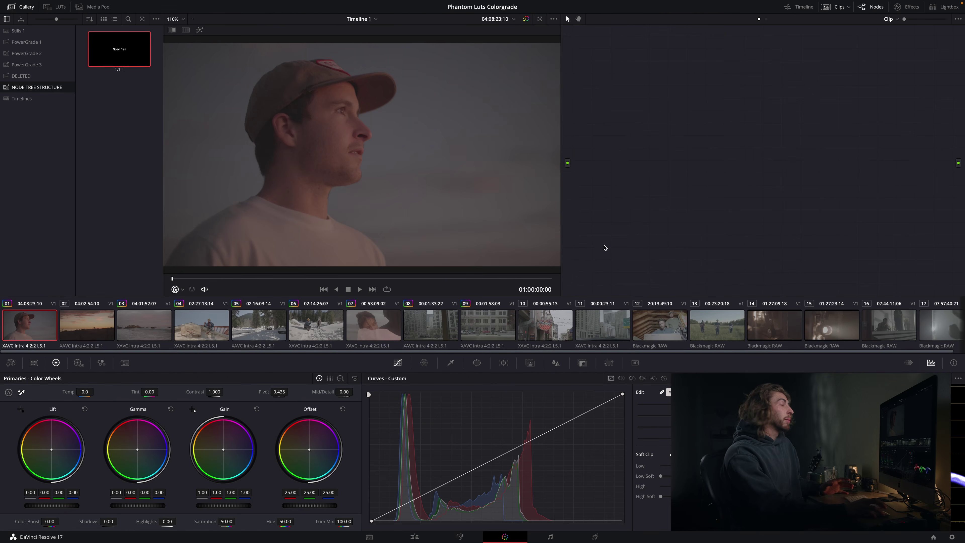
Step: Apply the Node Tree still's grade from the NODE TREE STRUCTURE album to the first clip, and hide the gallery
right_click(124, 58)
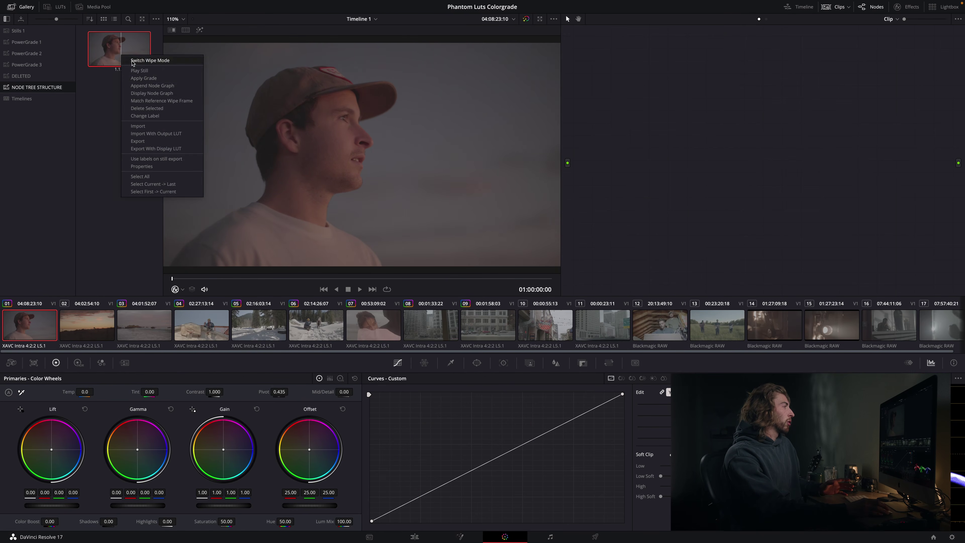
left_click(144, 78)
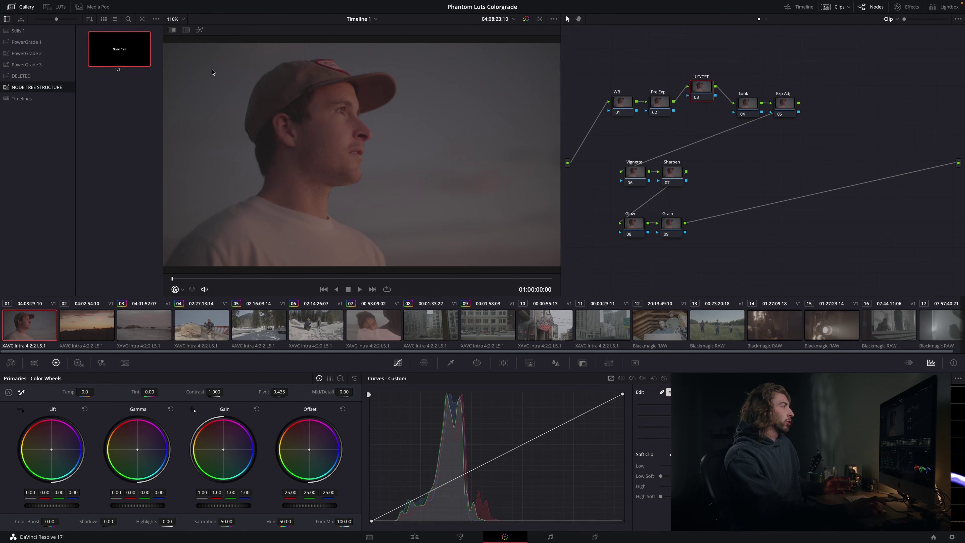
left_click(29, 6)
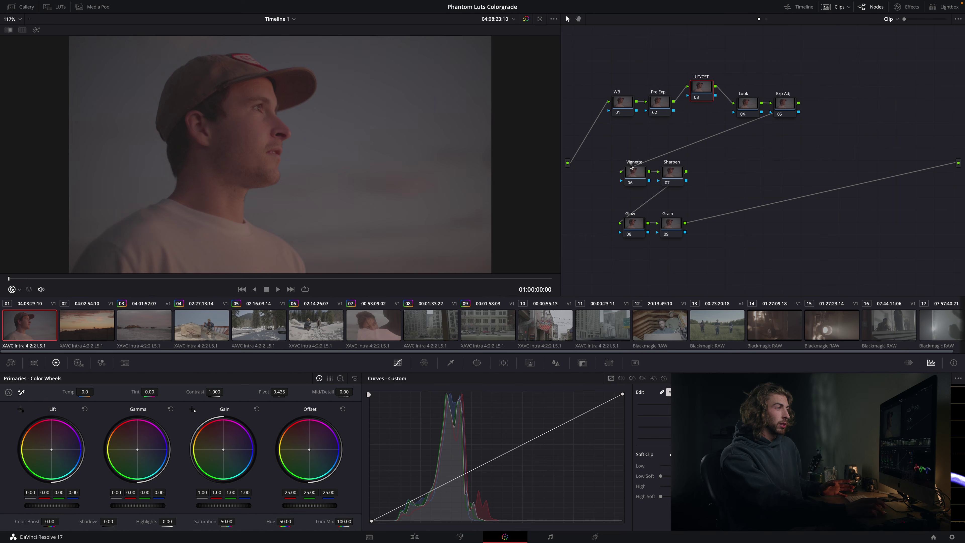
Step: Disable the Vignette and Sharpen nodes, keep the LUT/CST node enabled, and nudge it slightly upward in the node graph
left_click_drag(626, 154, 734, 207)
key("ctrl+d")
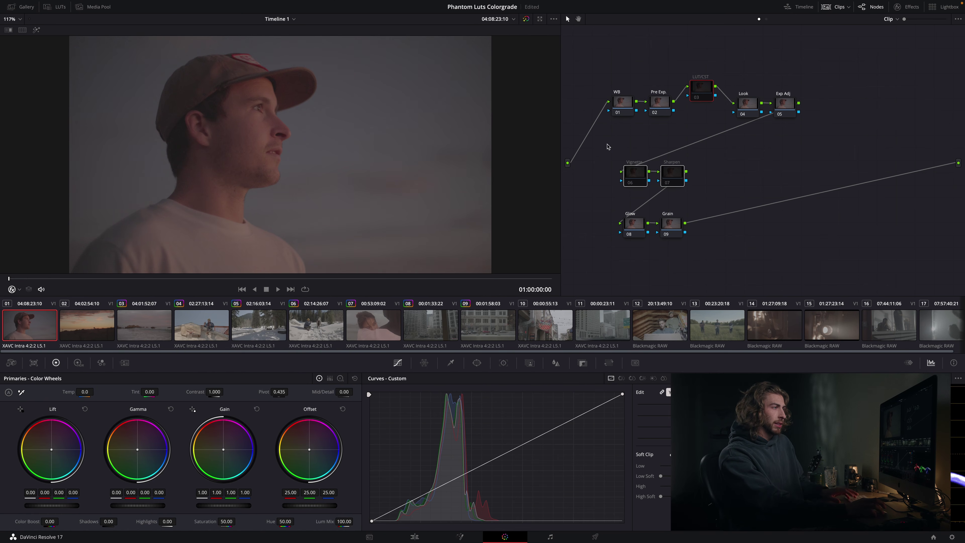
left_click(698, 97)
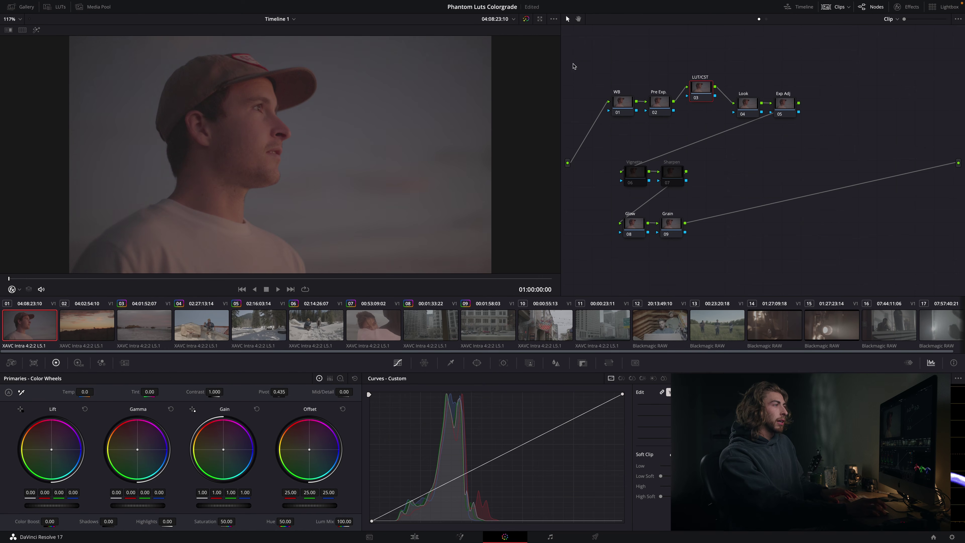
left_click_drag(706, 90, 707, 87)
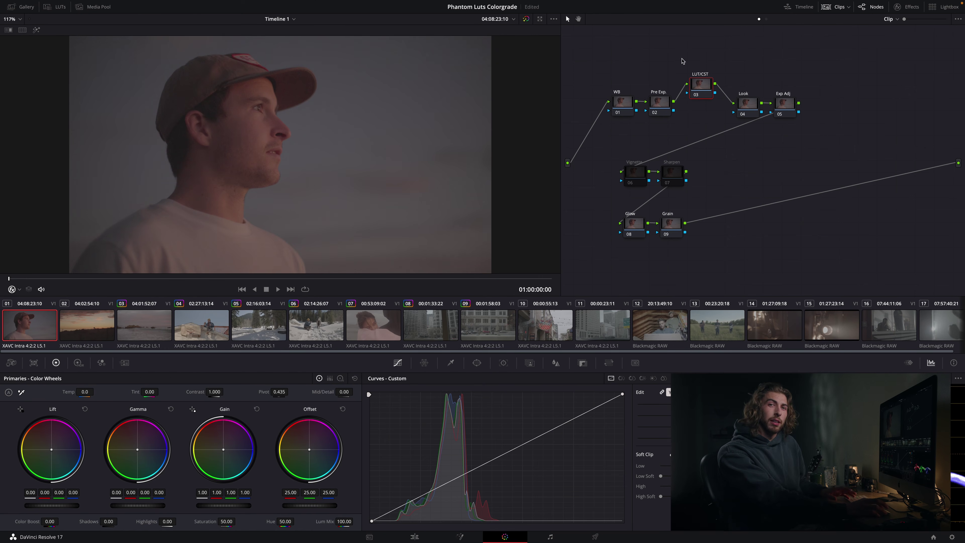
right_click(701, 90)
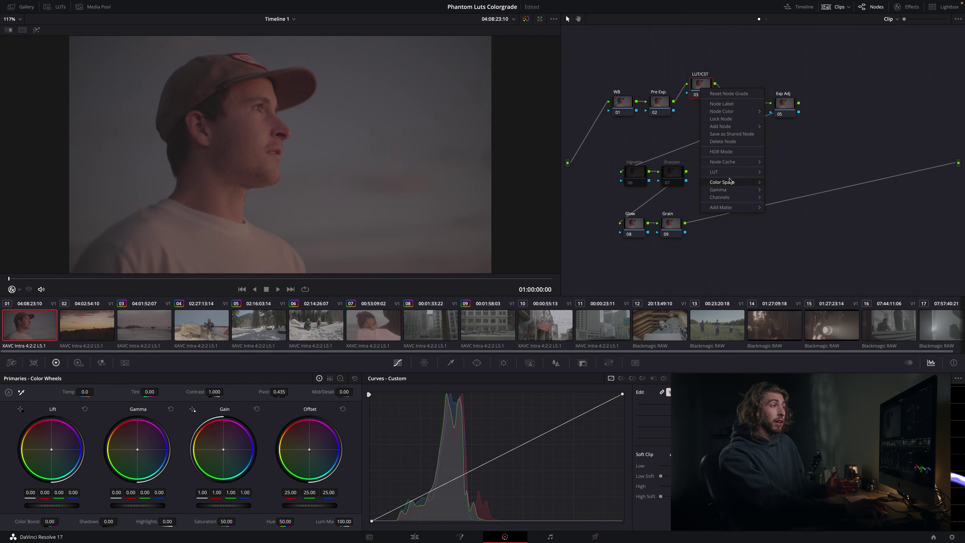
mouse_move(730, 174)
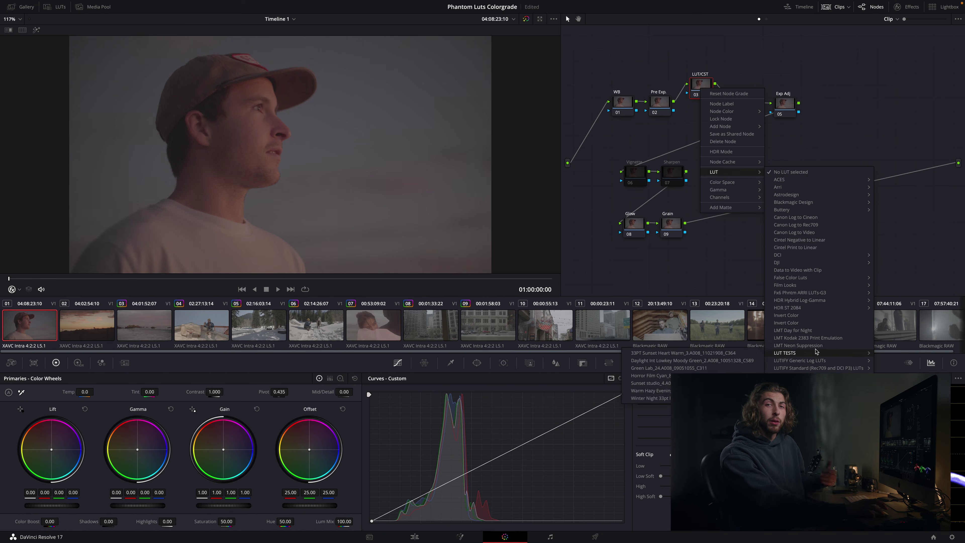
left_click(729, 73)
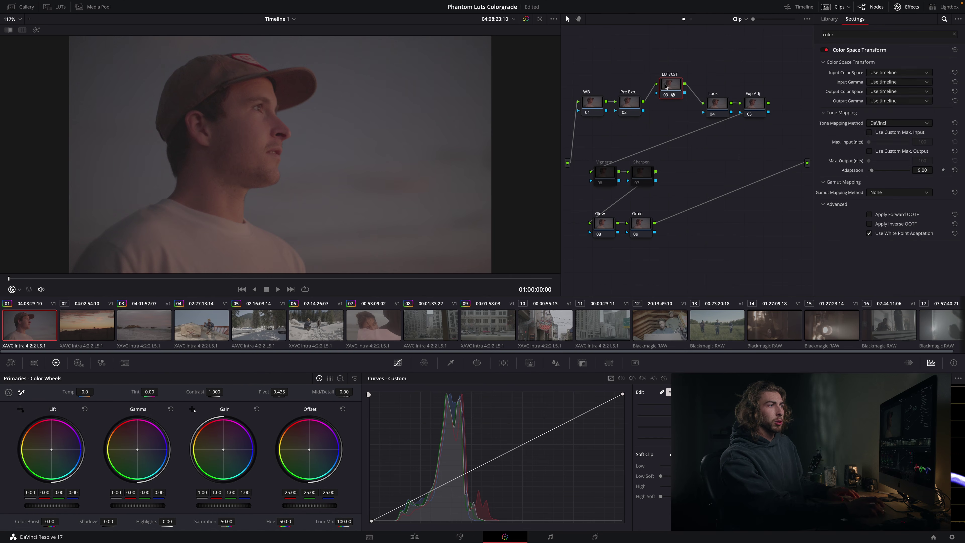
Step: Set the LUT/CST node's Color Space Transform input color space to Sony S-Gamut3.Cine and choose an input gamma
left_click(900, 72)
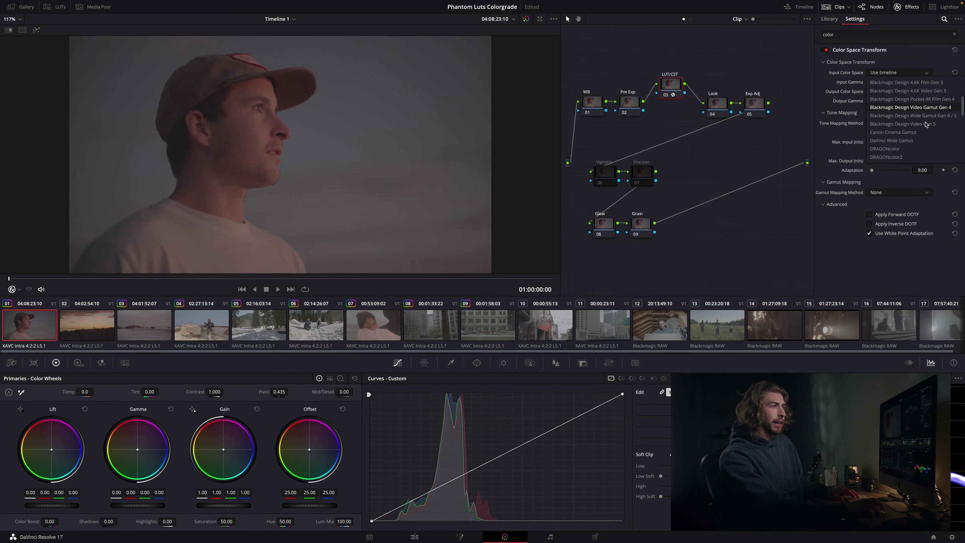
scroll(926, 124, "down", 5)
left_click(901, 132)
left_click(904, 82)
scroll(897, 114, "down", 10)
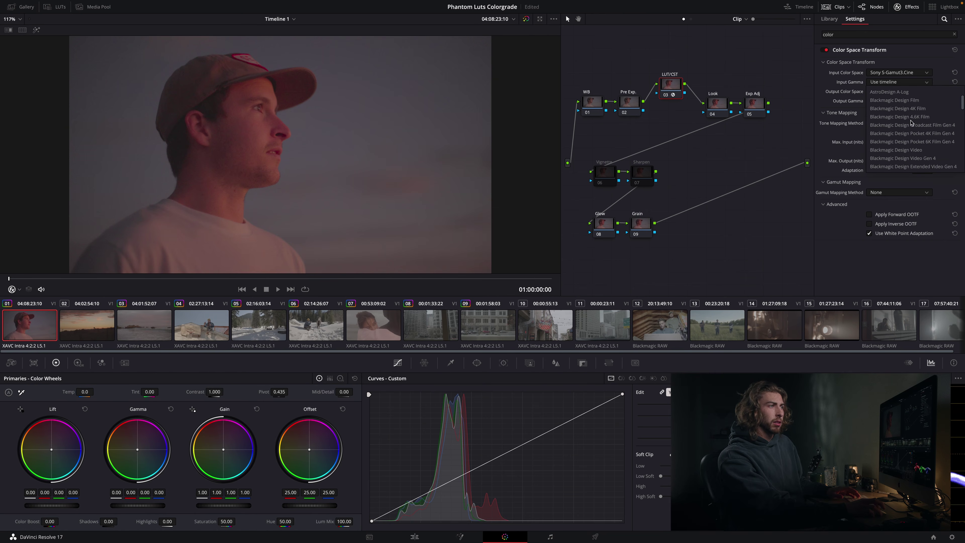
left_click(884, 108)
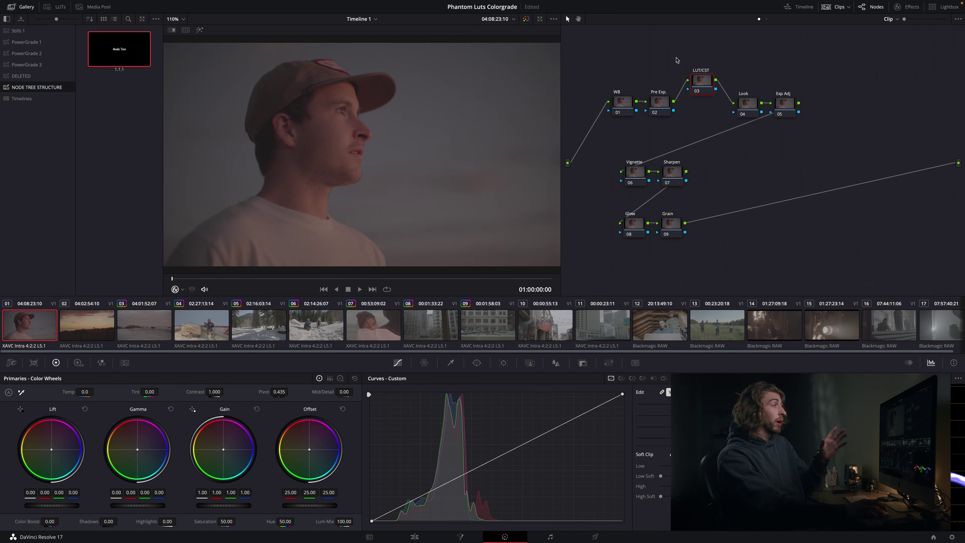
Step: Apply the Neutral Fx6 Phantom LUT to the LUT/CST node, and hide the gallery
right_click(703, 80)
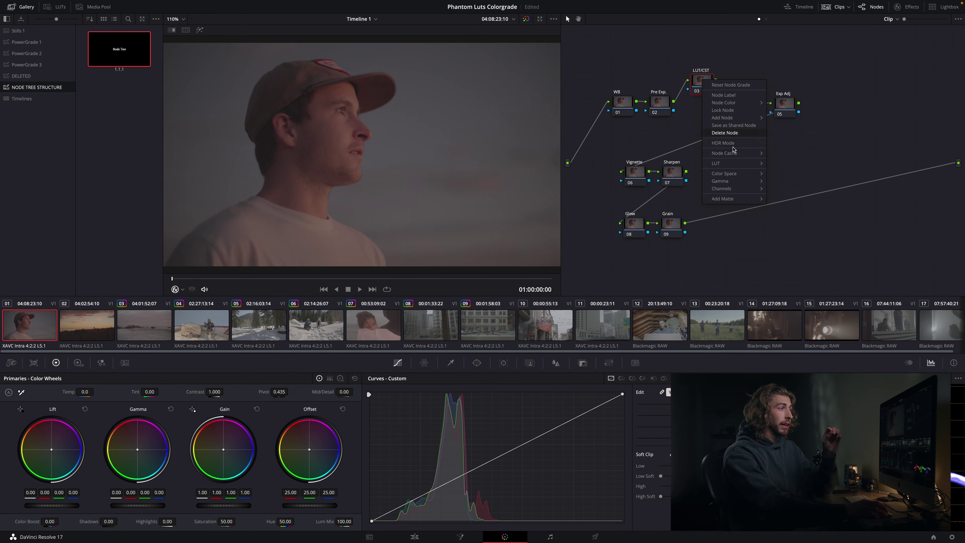
mouse_move(733, 165)
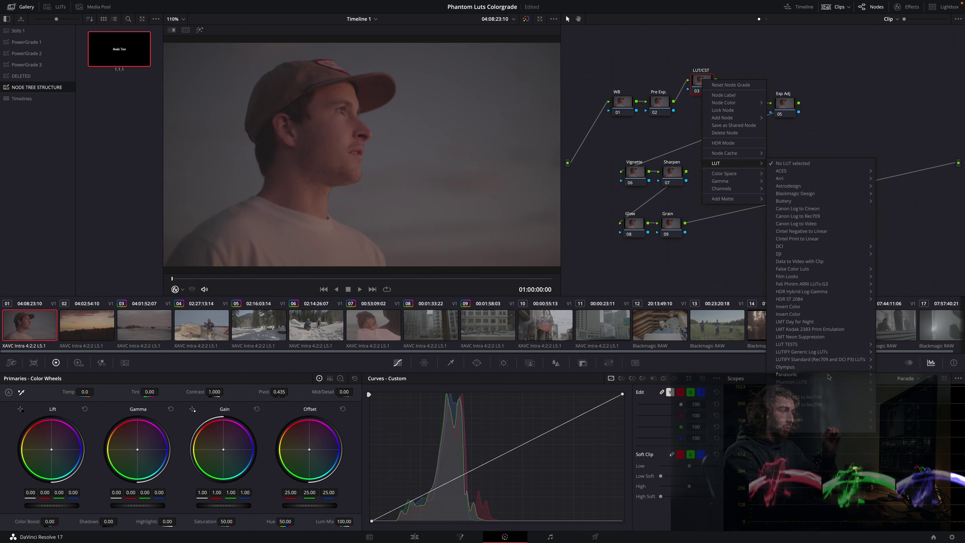
mouse_move(818, 383)
mouse_move(901, 384)
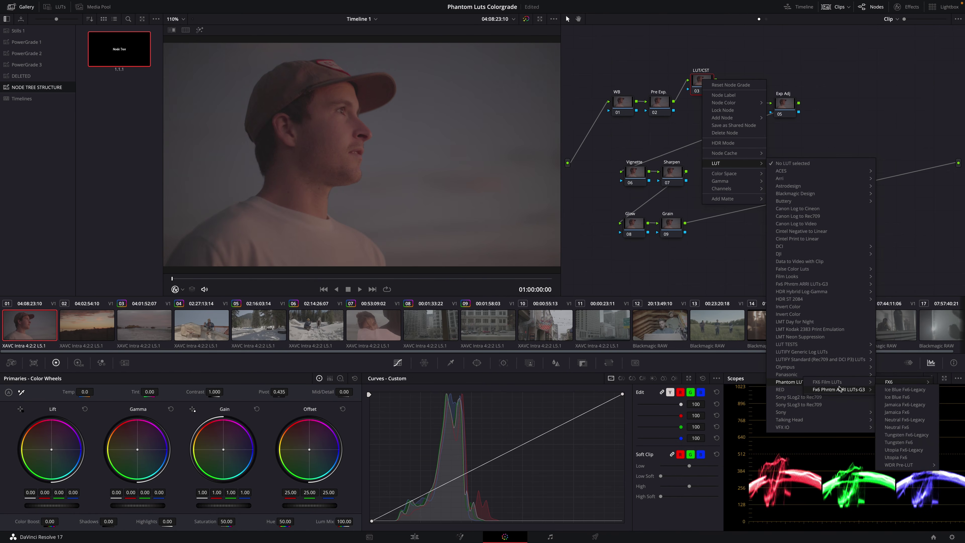
left_click(909, 428)
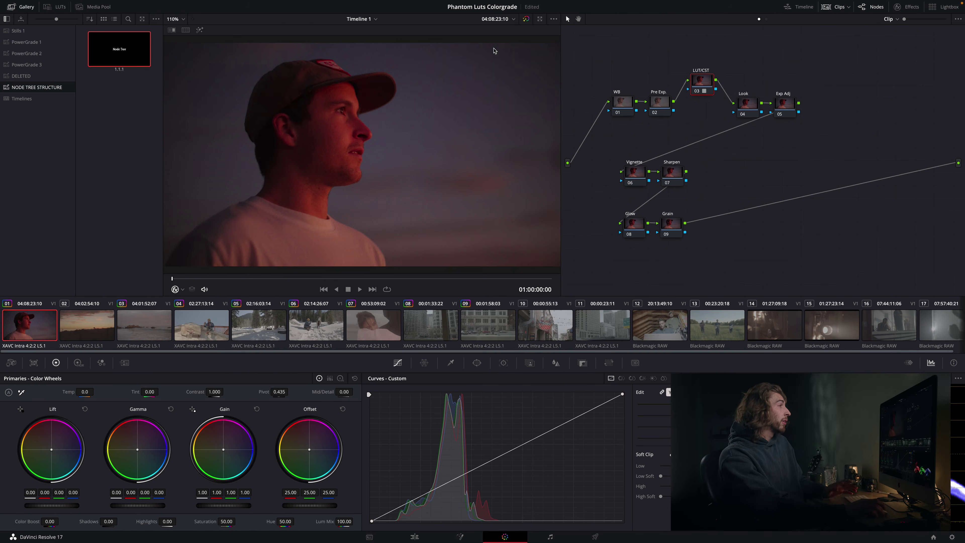
left_click(19, 6)
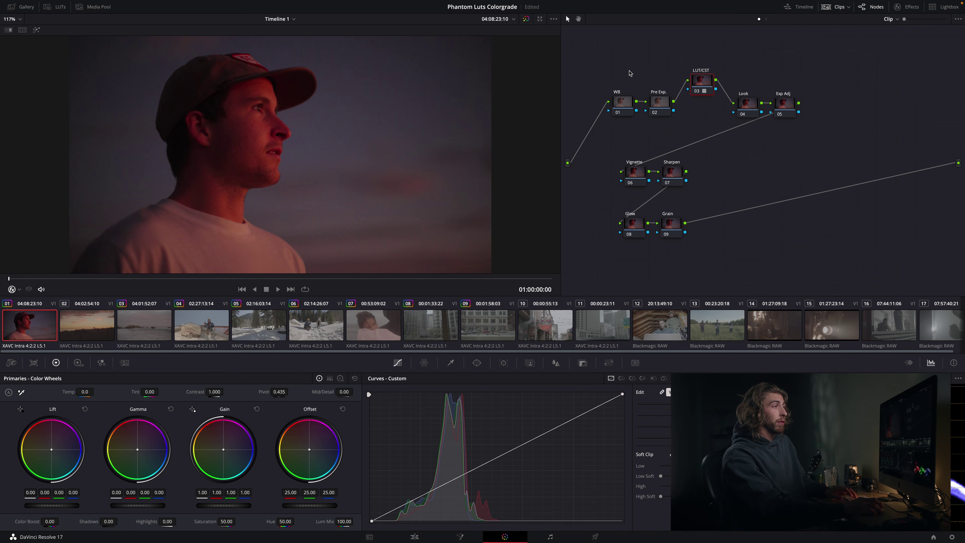
Step: Try cooling the WB node's temperature to about -710, and reset it to 0
left_click(624, 108)
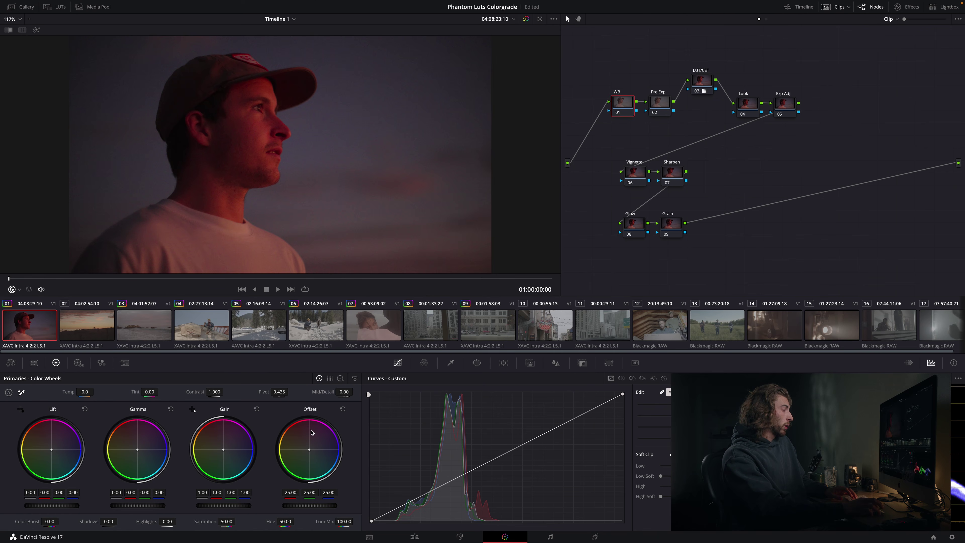
mouse_move(81, 392)
left_mouse_down()
mouse_move(62, 392)
mouse_move(88, 393)
left_mouse_up()
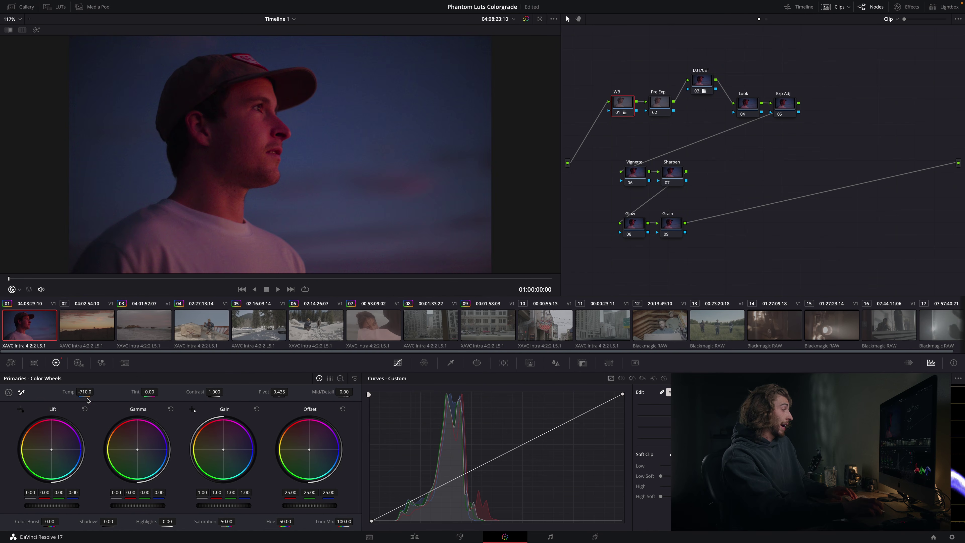
double_click(85, 392)
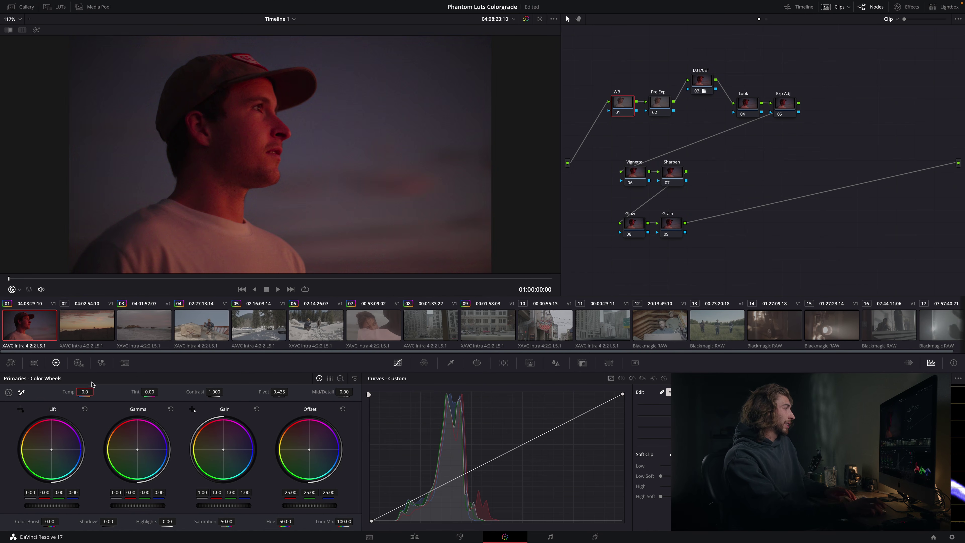
Step: Raise the Pre Exp node's overall offset to 29.55 in all three channels
left_click(663, 110)
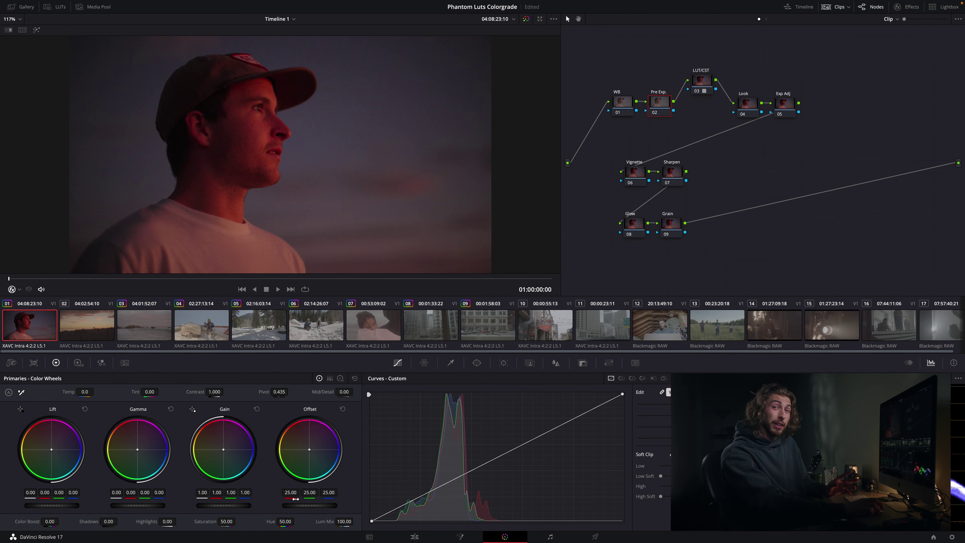
mouse_move(297, 506)
left_mouse_down()
mouse_move(277, 505)
mouse_move(293, 506)
left_mouse_up()
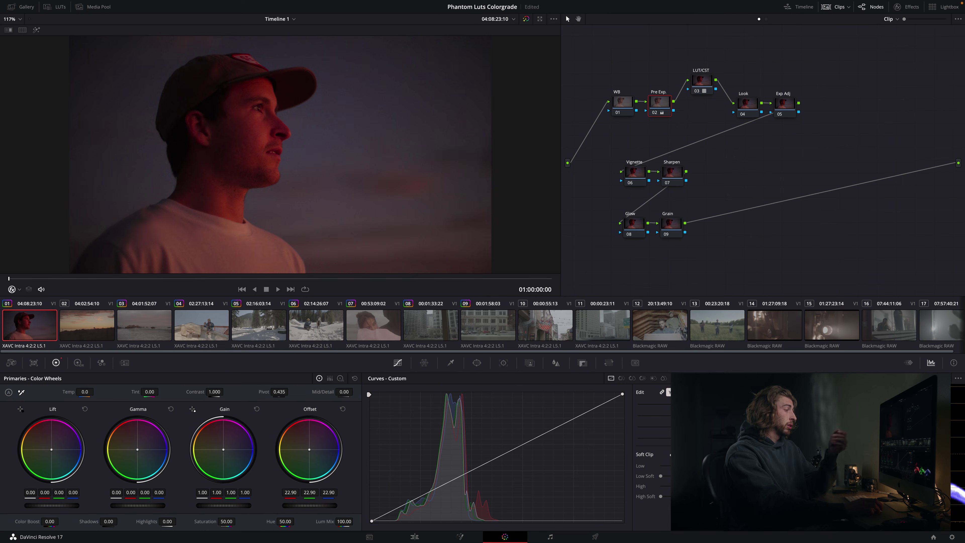
left_click(343, 410)
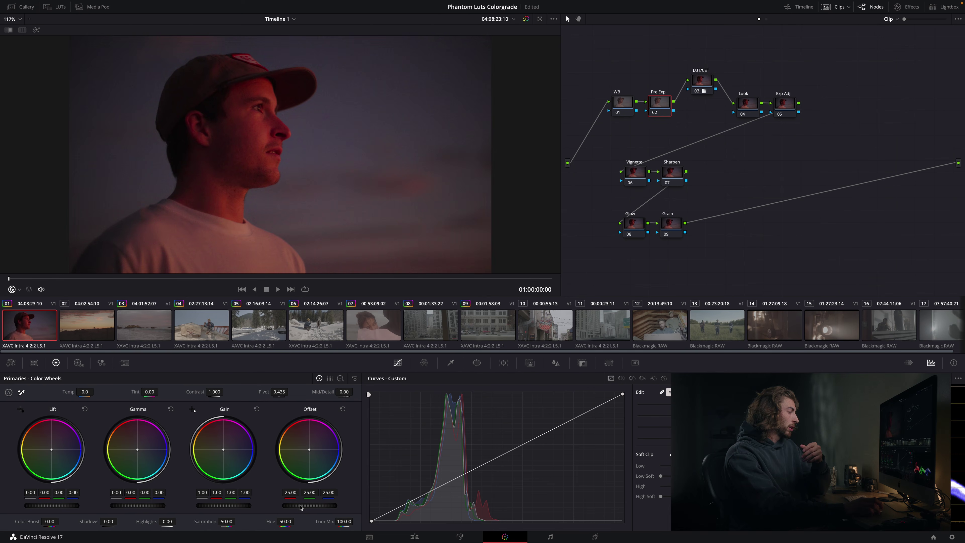
left_click_drag(303, 506, 325, 506)
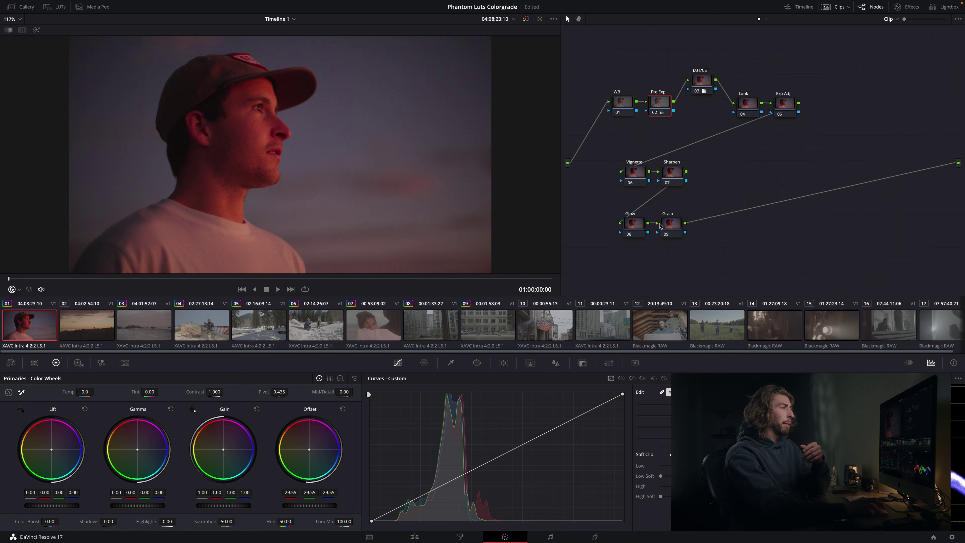
Step: Compare the image with the WB, Pre Exp and LUT/CST nodes switched off and on
left_click(706, 83)
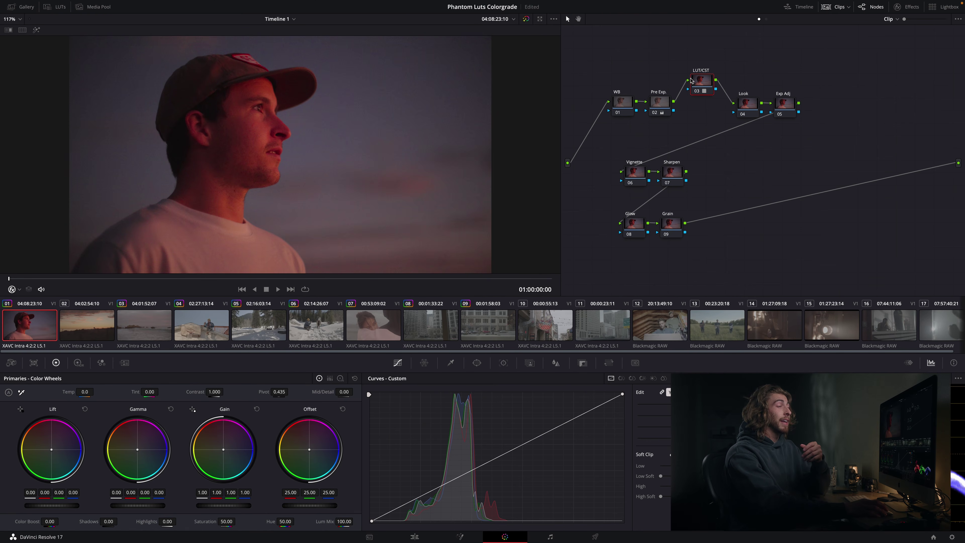
left_click_drag(611, 79, 765, 137)
left_click_drag(601, 66, 705, 119)
key("ctrl+d")
key("ctrl+d")
key("ctrl+d")
key("ctrl+d")
key("ctrl+d")
key("ctrl+d")
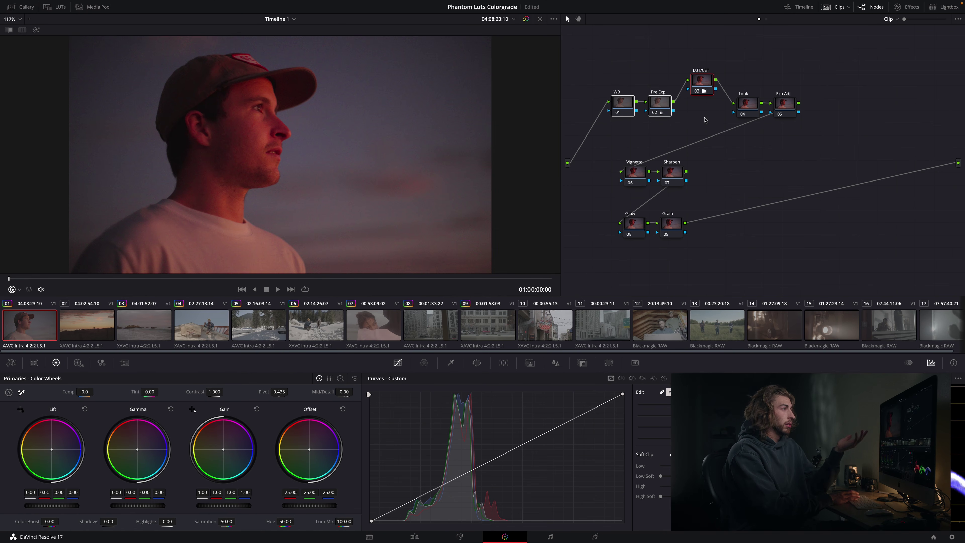
Step: Try shifting the Look node's gain color balance in different directions, resetting the gain wheel after each attempt
left_click(747, 102)
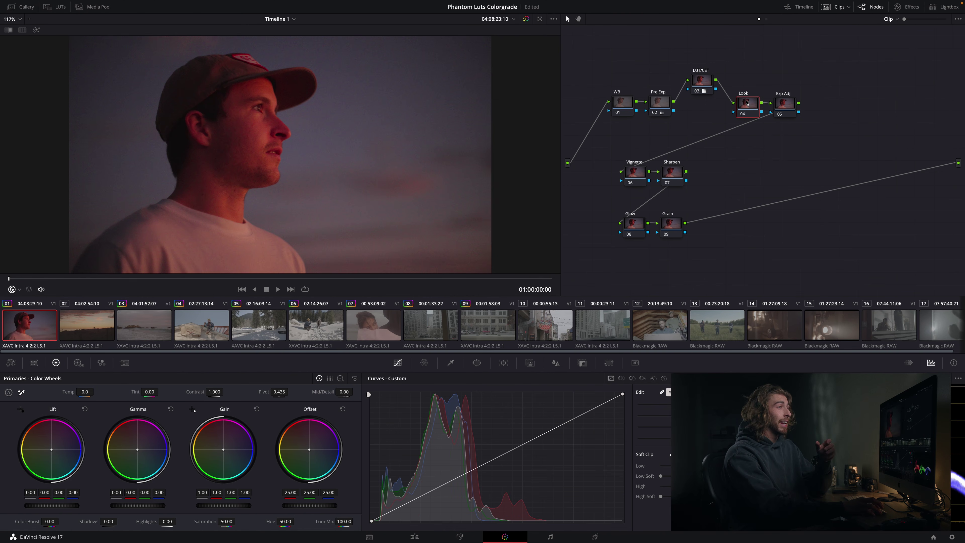
left_click_drag(222, 448, 232, 451)
double_click(230, 451)
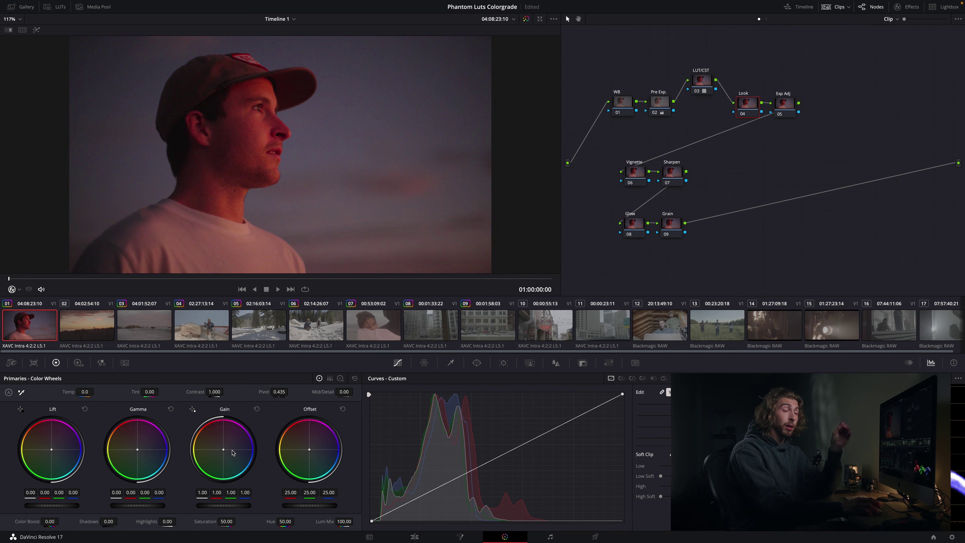
left_click_drag(223, 449, 223, 448)
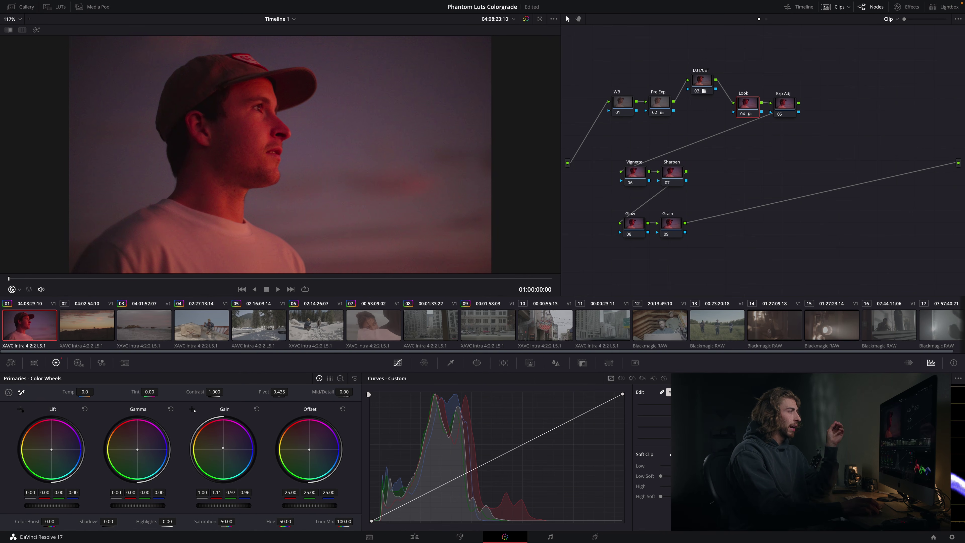
double_click(212, 448)
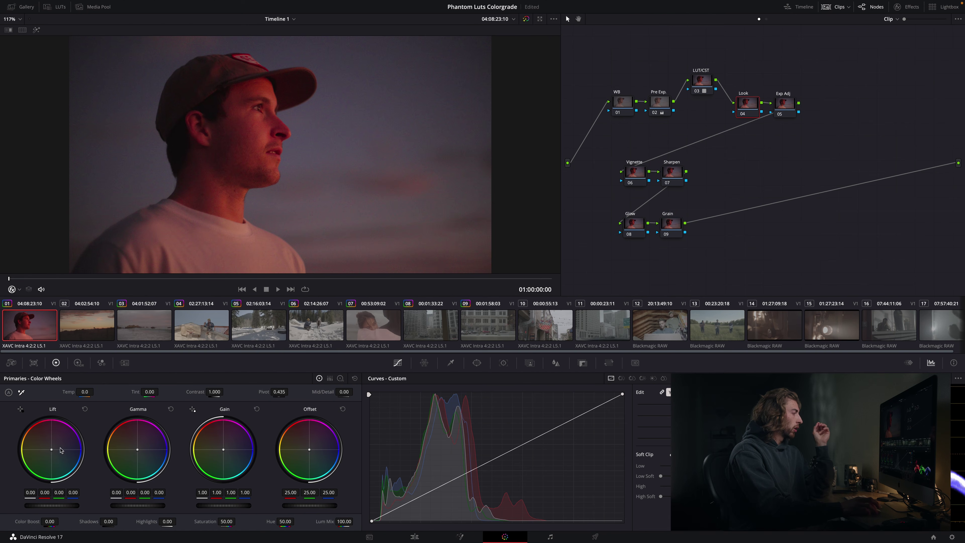
Step: Try tinting the Look node's lift and gamma color balance, resetting each wheel after the attempt
left_click_drag(51, 449, 54, 451)
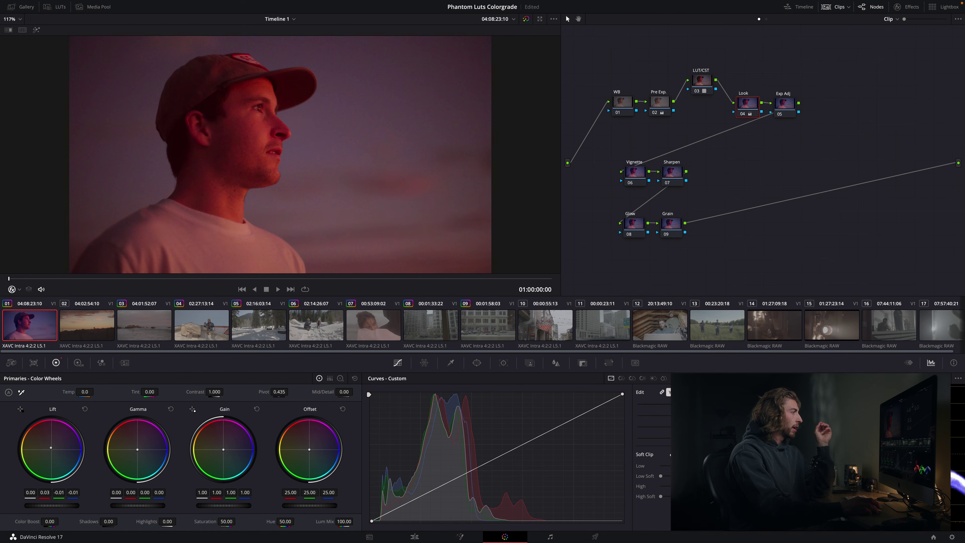
double_click(51, 452)
left_click_drag(138, 449, 141, 449)
double_click(139, 450)
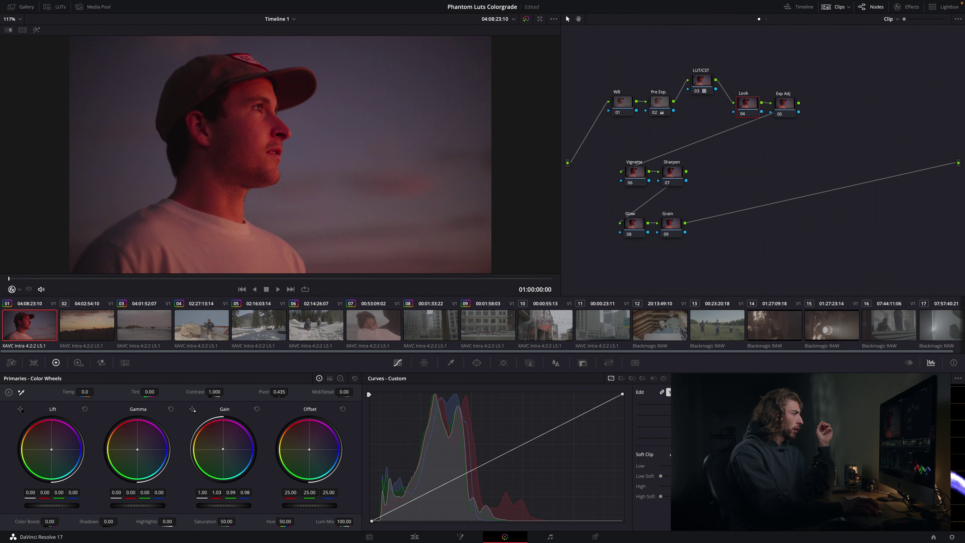
Step: Warm the Look node's gain to red 1.06, green 0.99 and blue 0.95, and compare the image with the node off and on
left_click_drag(223, 449, 222, 449)
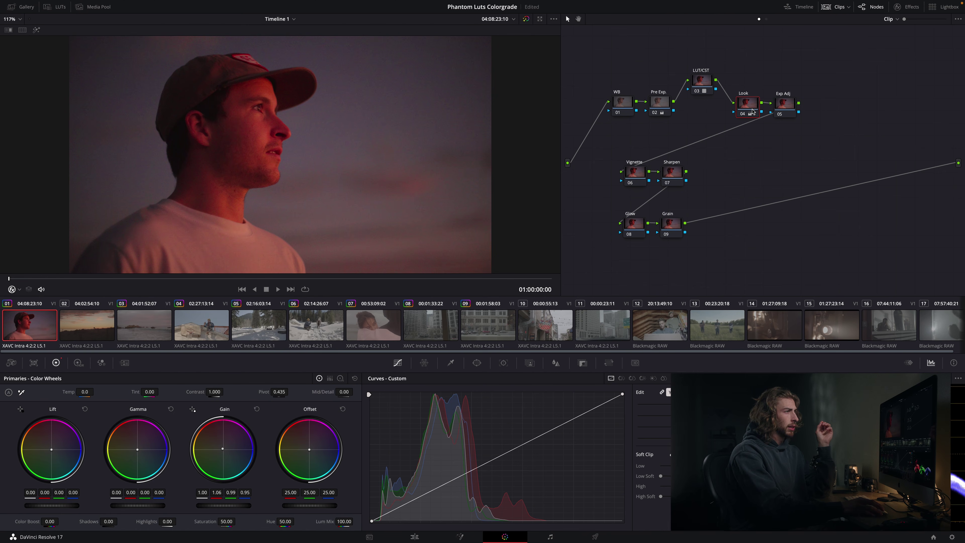
key("ctrl+d")
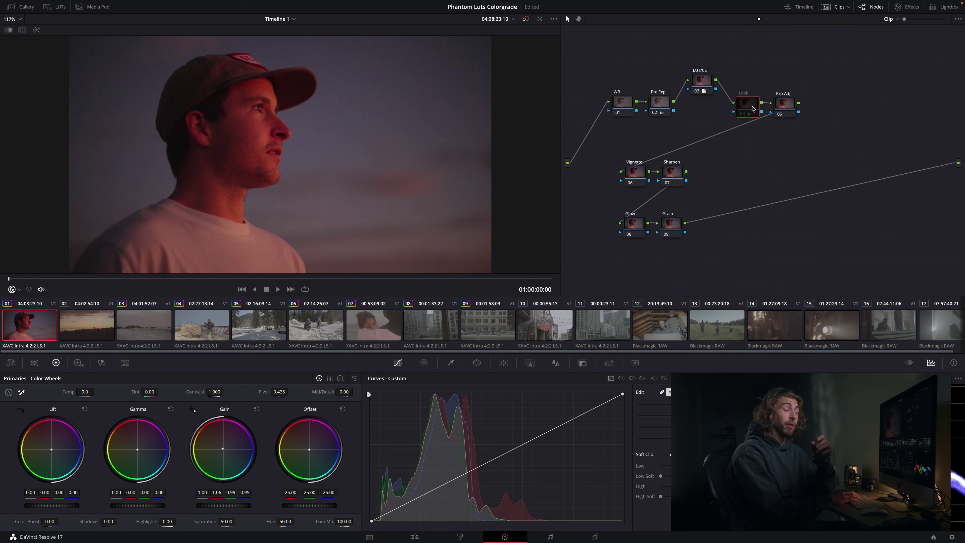
key("ctrl+d")
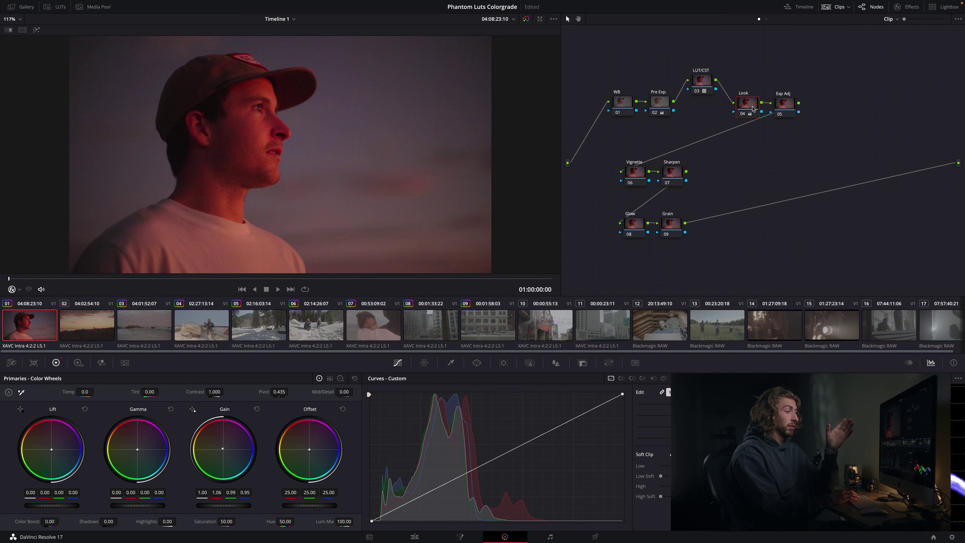
Step: Tint the Look node's lift to red -0.03, green 0.01, blue 0.02 and warm its gain to red 1.08, green 0.99, blue 0.90
left_click(694, 79)
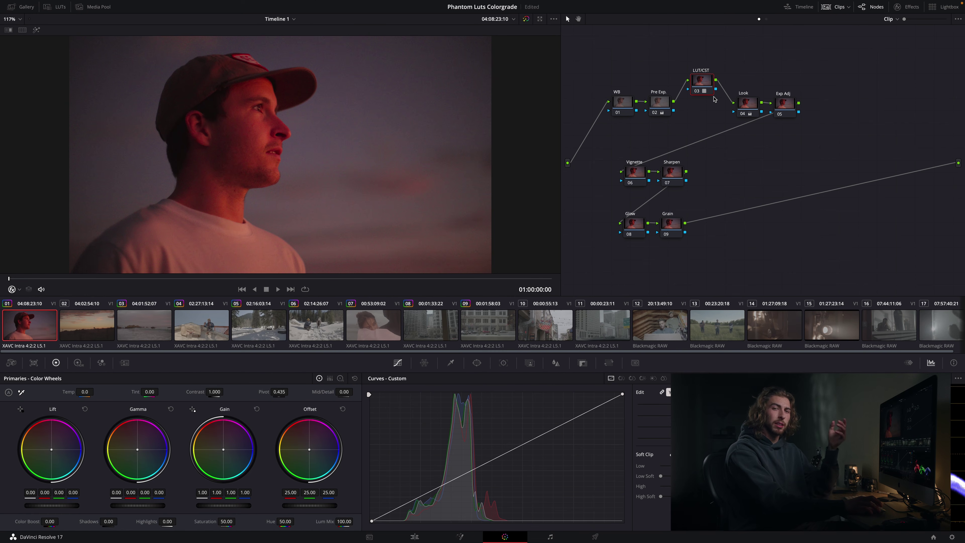
left_click(741, 104)
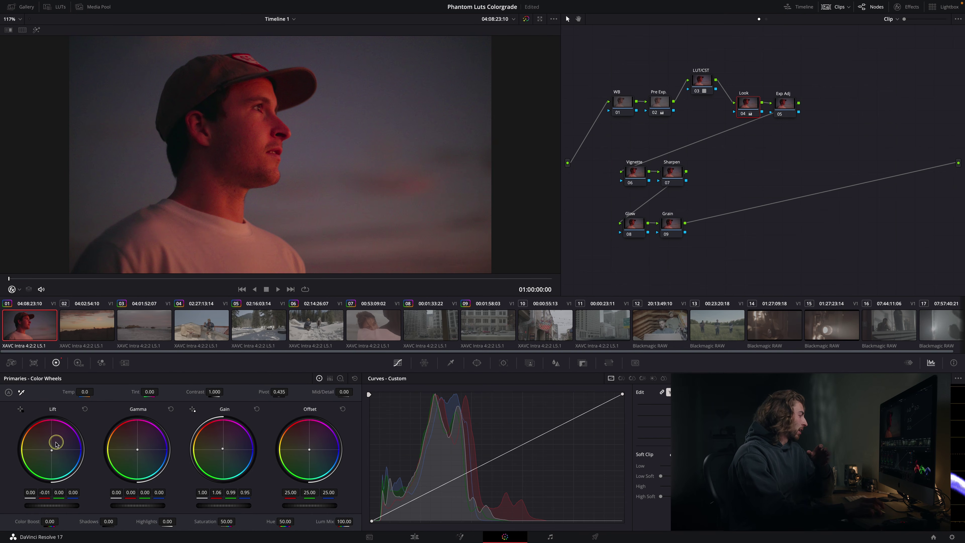
double_click(51, 451)
left_click_drag(51, 453, 55, 458)
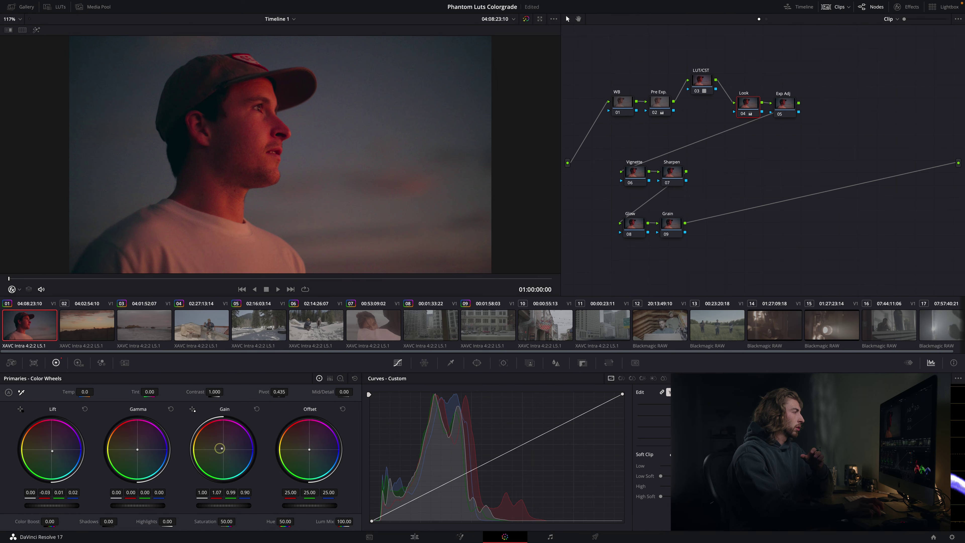
Step: Move the Exp Adj node away from Look and darken it with gain 0.83 and gamma 0.01
left_click(786, 100)
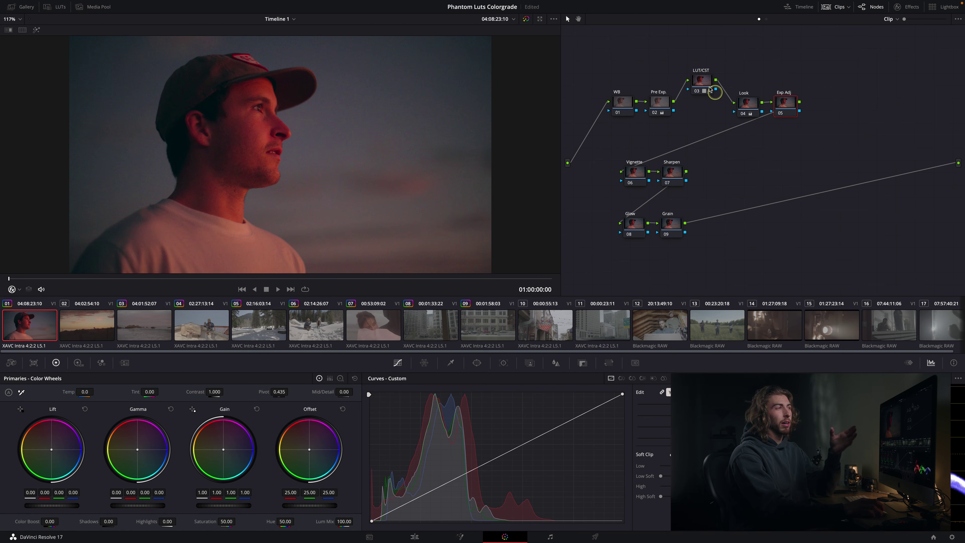
left_click_drag(783, 104, 818, 107)
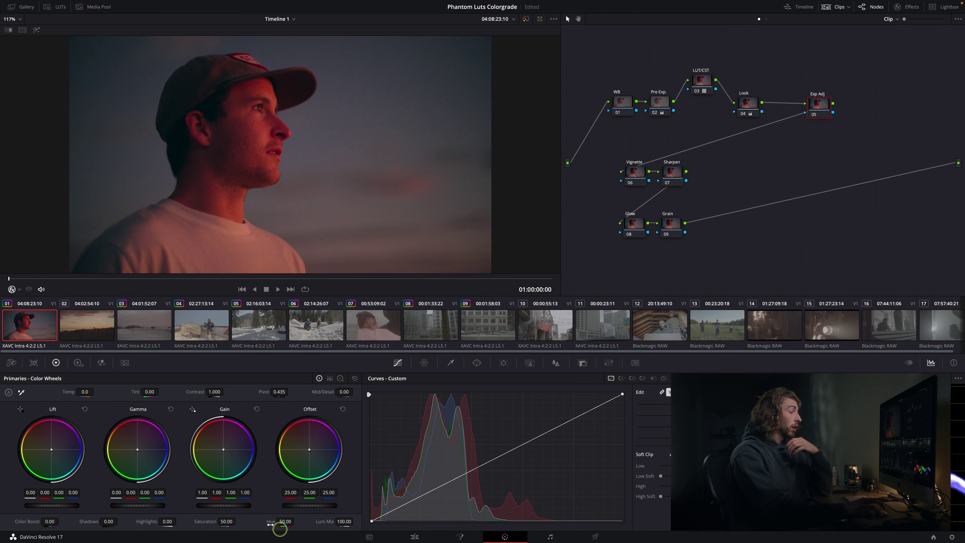
left_click_drag(222, 508, 198, 500)
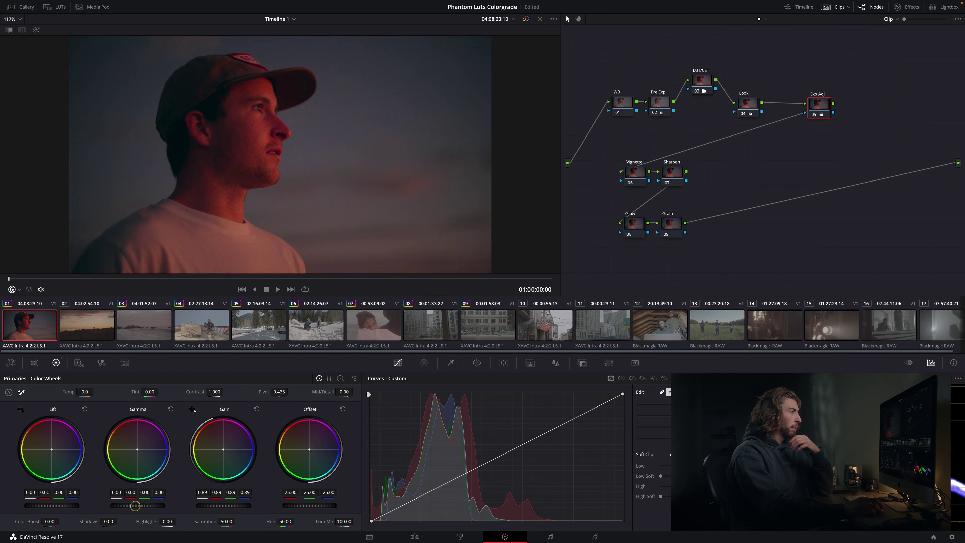
left_click_drag(220, 507, 205, 505)
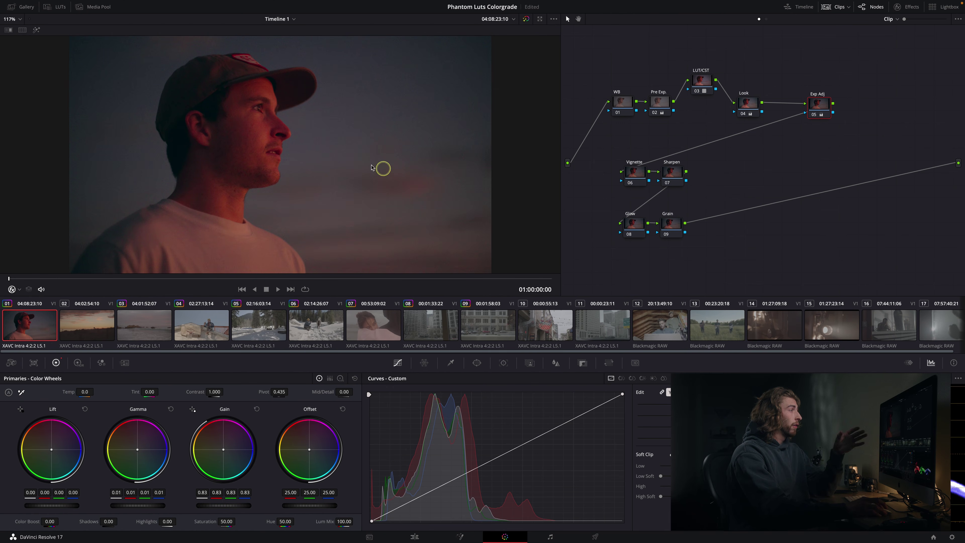
Step: Compare a close view of the face with the Exp Adj node repeatedly switched off and on
scroll(254, 90, "up", 4)
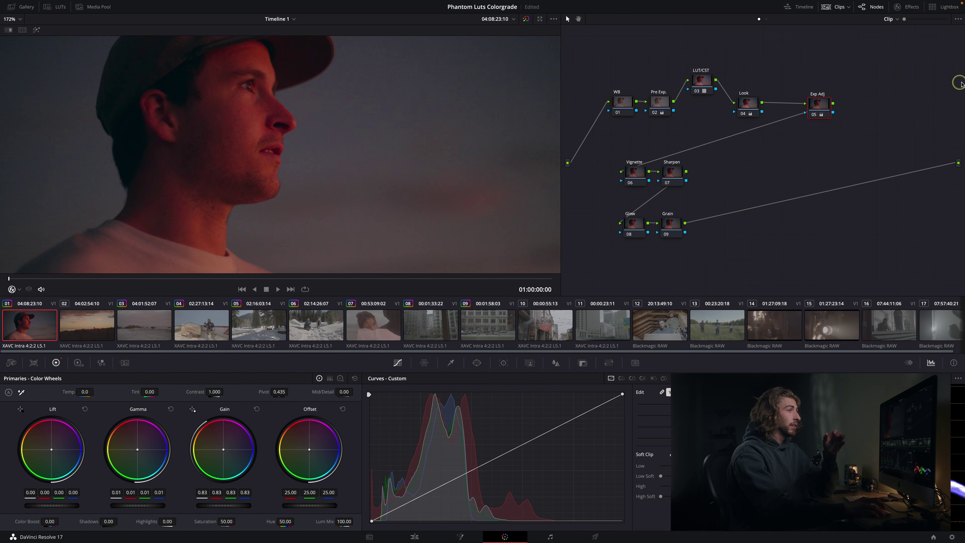
key("ctrl+d")
key("ctrl+d")
key("ctrl+d")
key("ctrl+d")
key("ctrl+d")
key("ctrl+d")
key("ctrl+d")
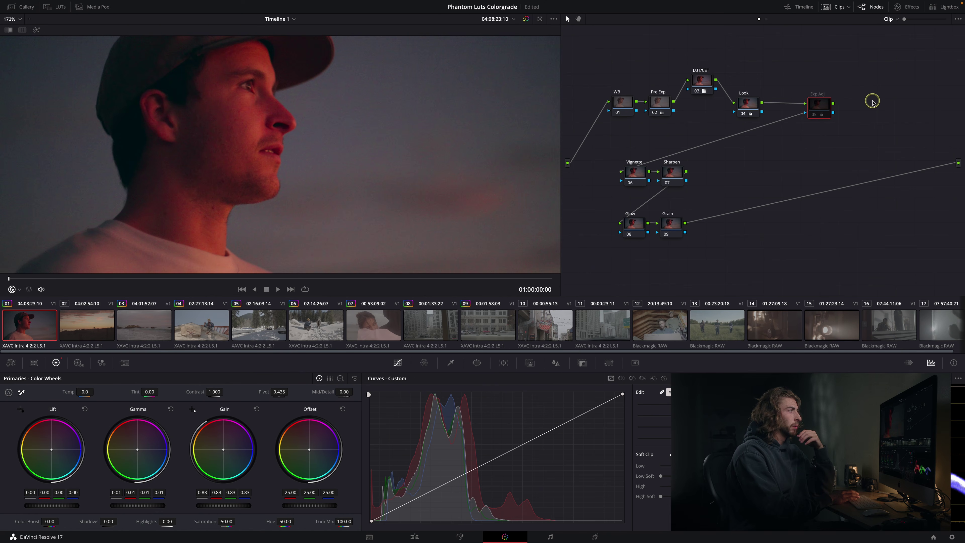
key("ctrl+d")
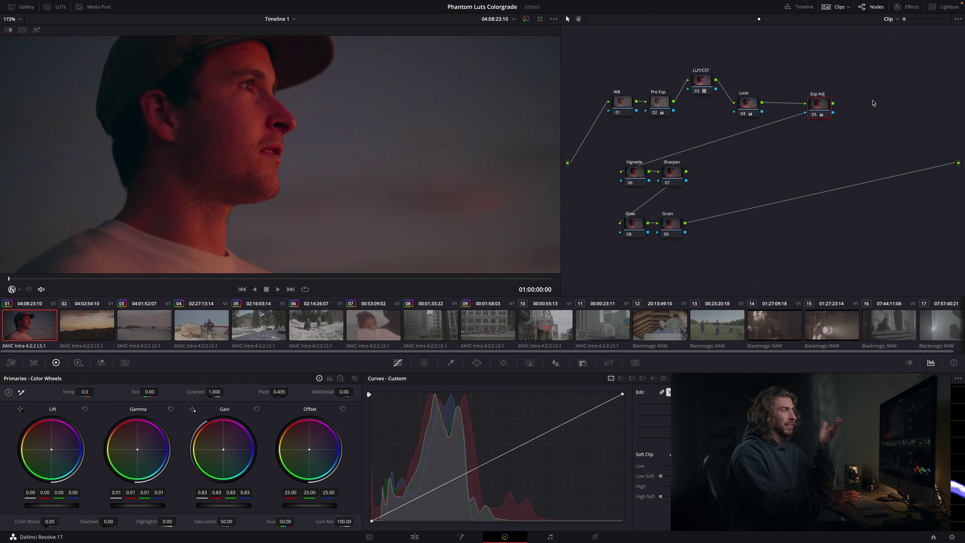
scroll(416, 142, "down", 3)
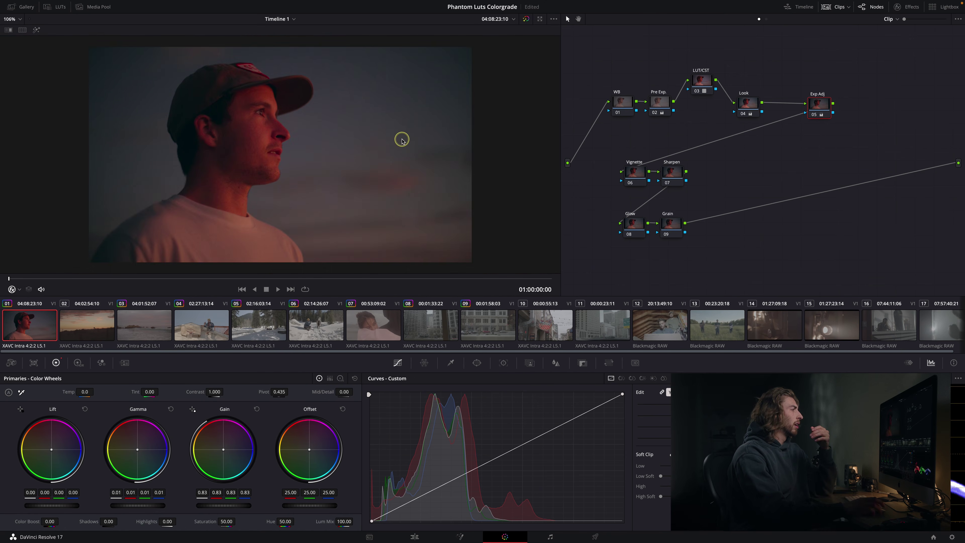
Step: Move the Exp Adj node closer to the Look node and compare the image with Exp Adj off and on
left_click_drag(817, 113, 796, 110)
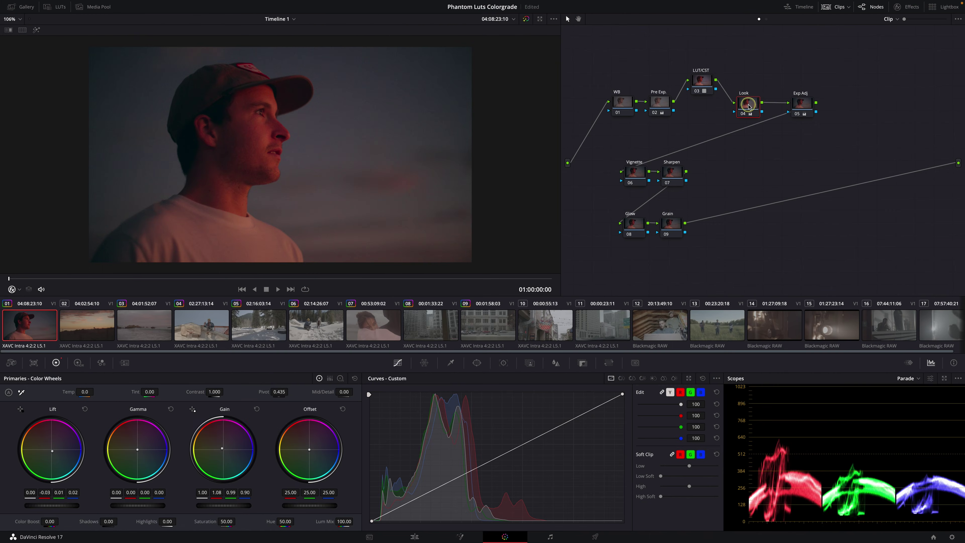
left_click(795, 114)
left_click(745, 148)
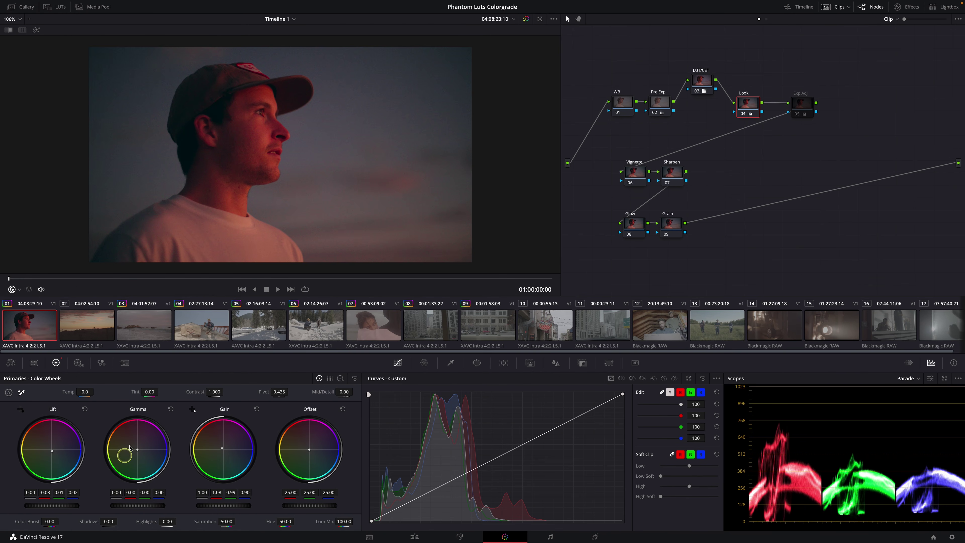
left_click(808, 110)
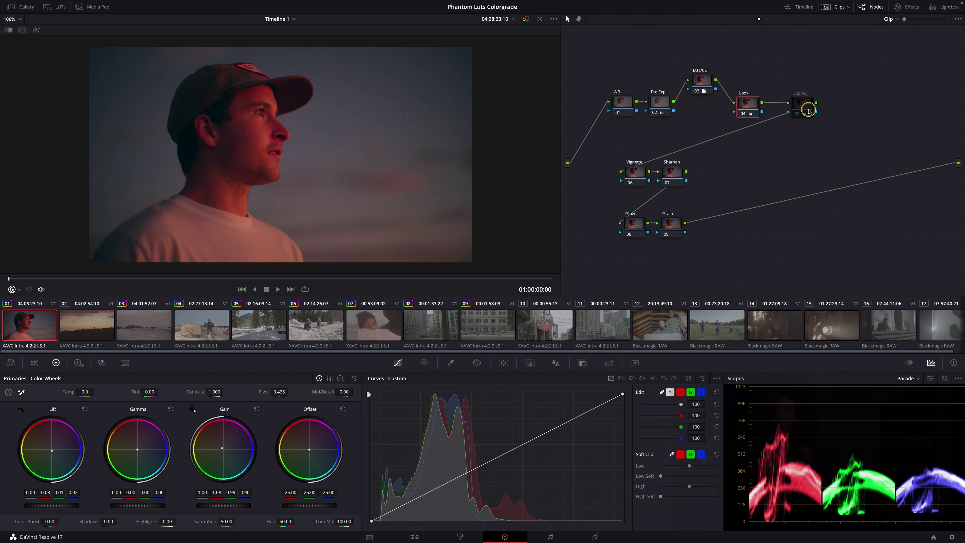
key("ctrl+d")
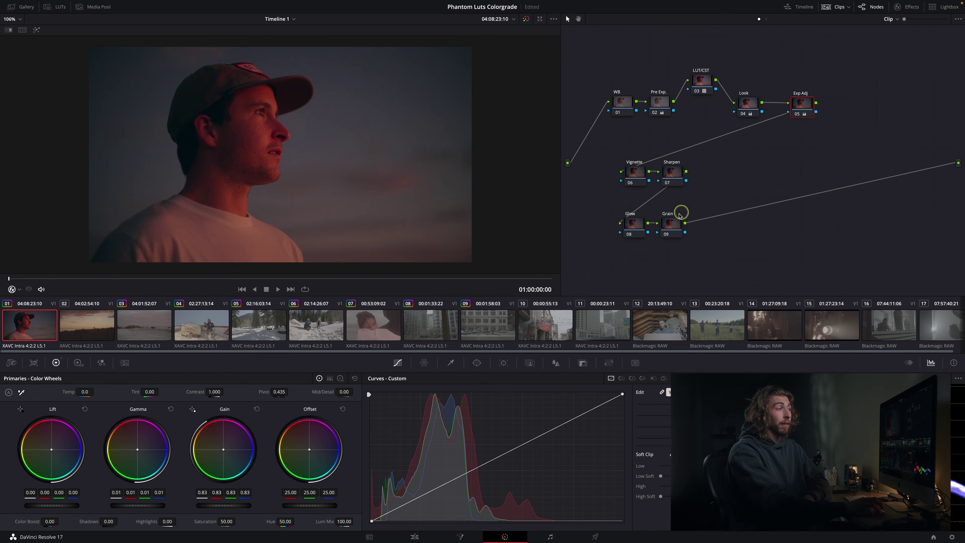
Step: Add an inverted circular window to the Vignette node and fit it around the man's face at size 18.81, pan 48.92
left_click(625, 167)
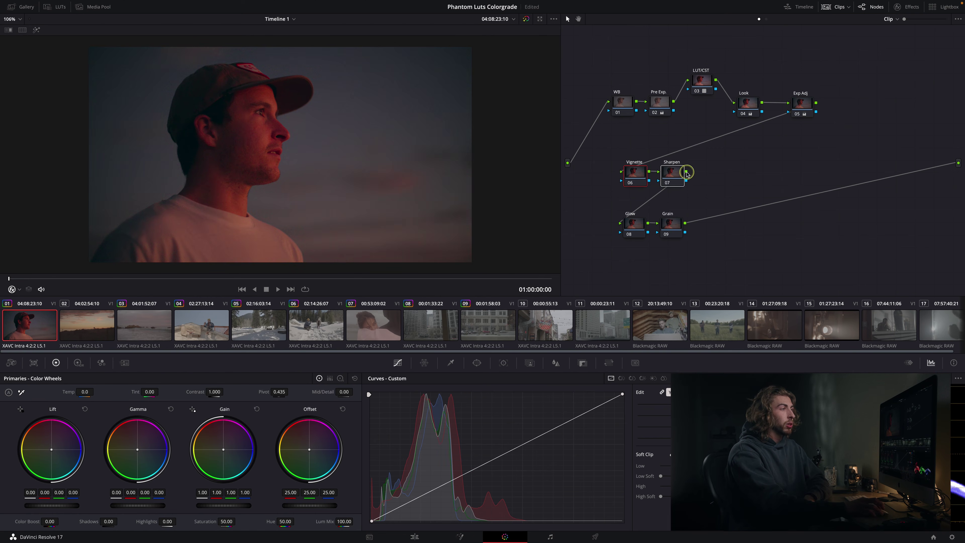
left_click(479, 364)
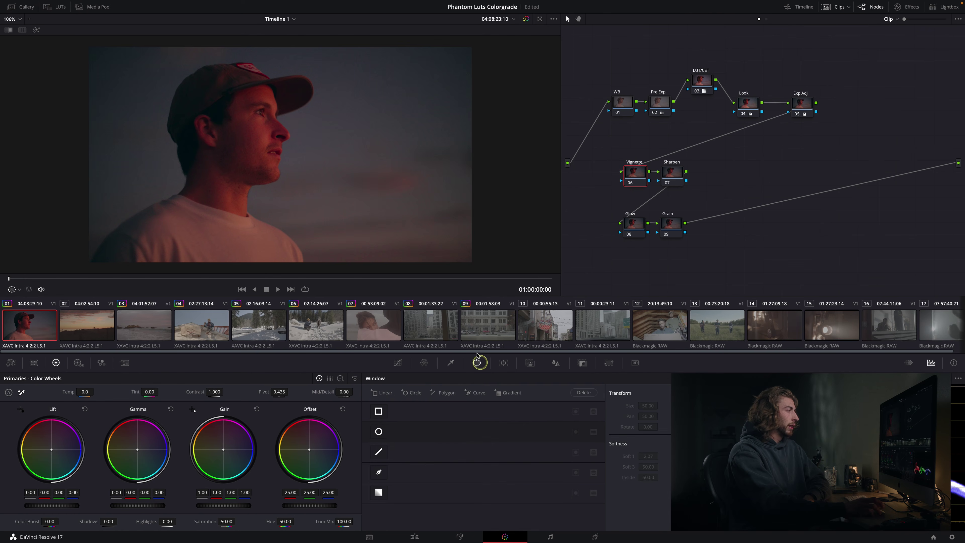
left_click(379, 431)
left_click_drag(288, 154, 262, 122)
left_click_drag(202, 123, 228, 131)
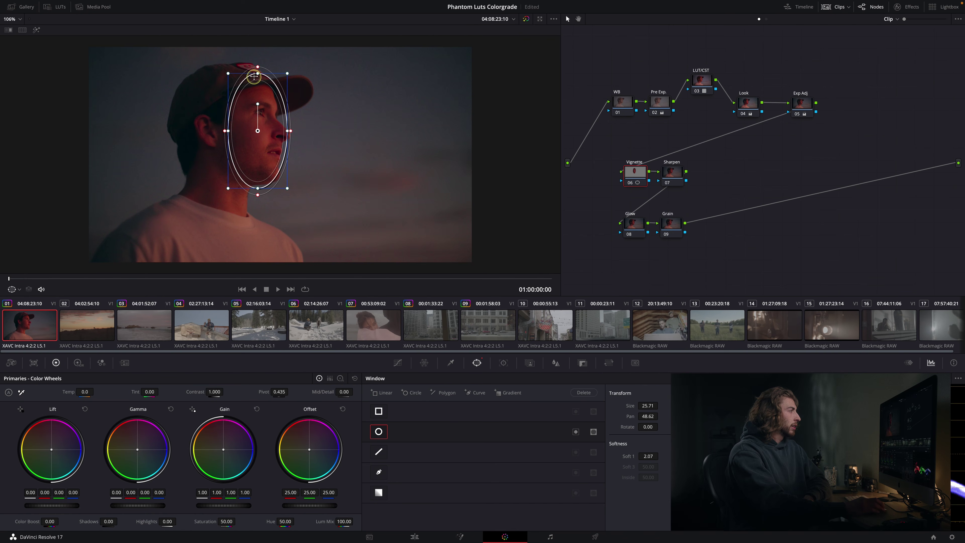
left_click_drag(254, 74, 255, 87)
left_click_drag(231, 131, 240, 133)
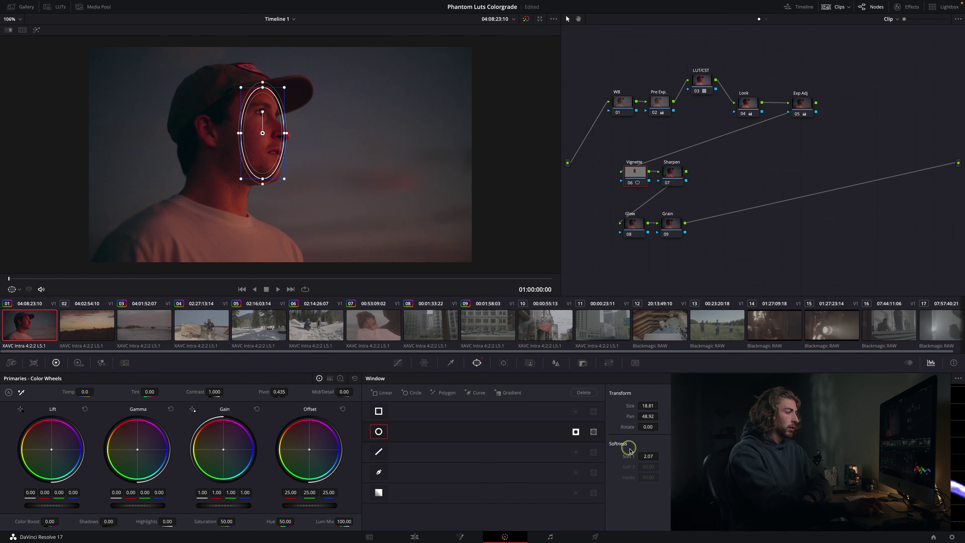
Step: Soften the vignette window's edge and bend the custom curve slightly downward at its midpoint to darken the surroundings
left_click_drag(648, 456, 648, 456)
left_click(397, 363)
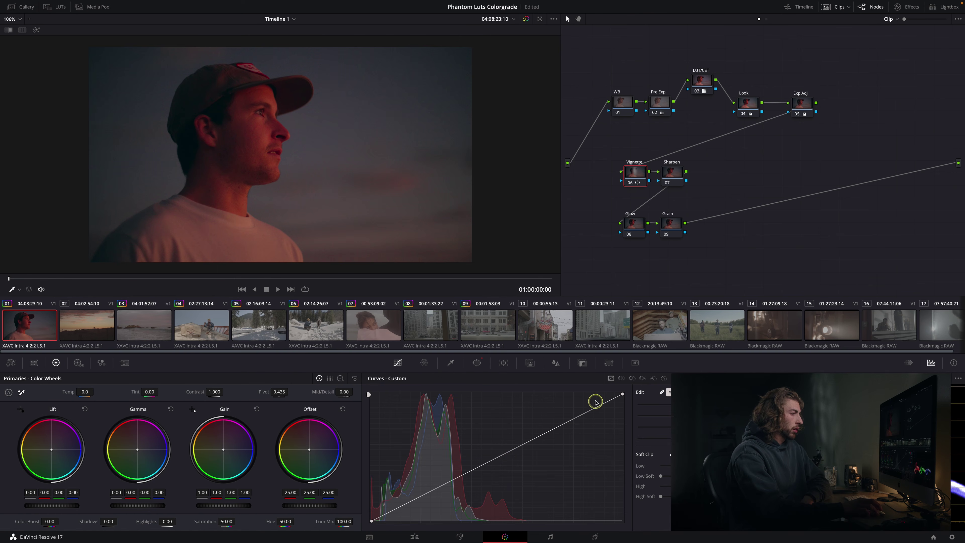
left_click_drag(513, 461, 520, 457)
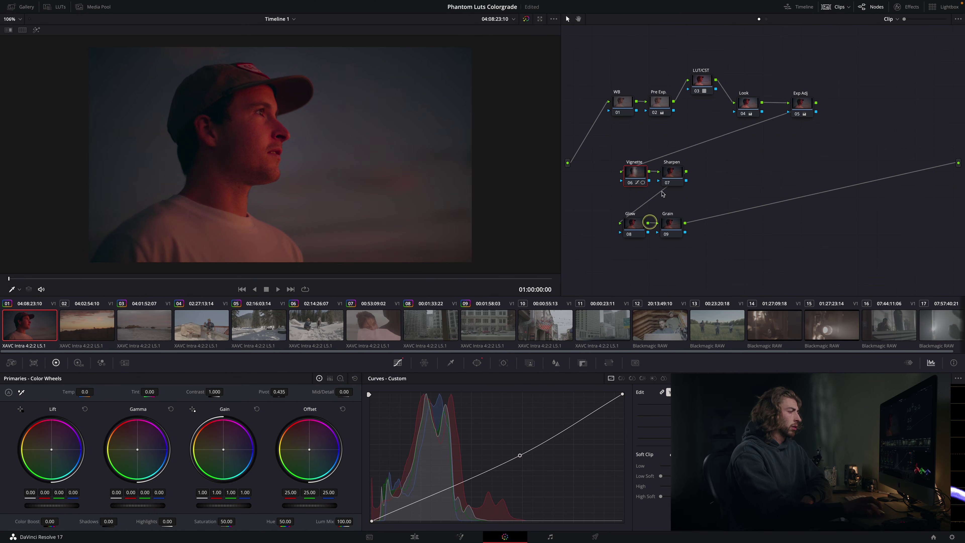
Step: Move the Sharpen node away from the Vignette node and disable it
left_click(674, 174)
left_click_drag(669, 174, 691, 174)
key("ctrl+d")
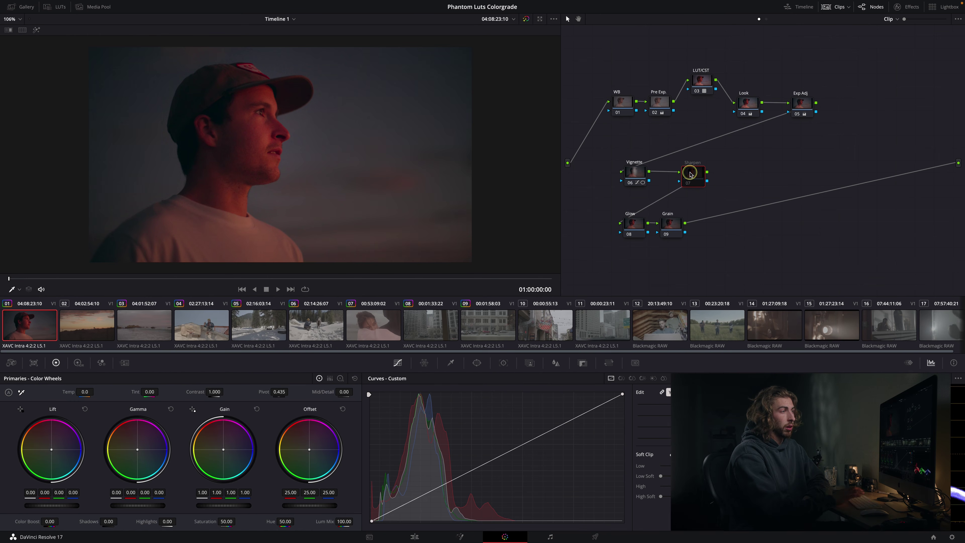
Step: Find the Glow effect in the effects library by searching for "glow" and apply it to the Glow node
left_click(638, 230)
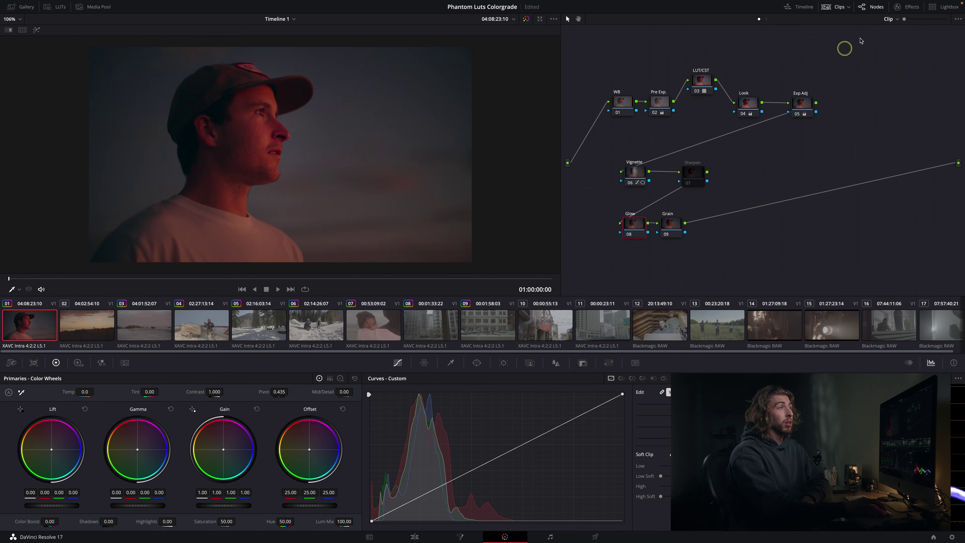
left_click(910, 5)
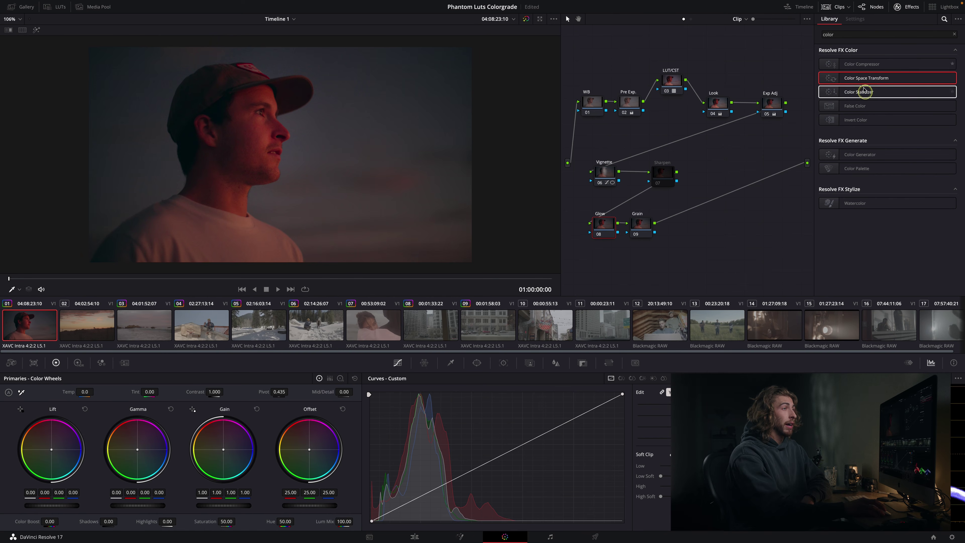
left_click(863, 35)
type("glow")
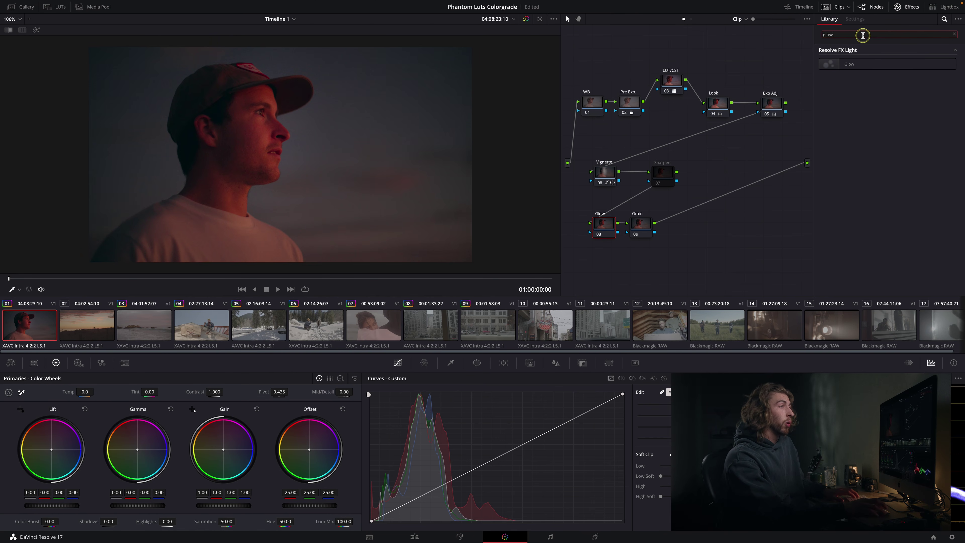
left_click_drag(856, 62, 605, 227)
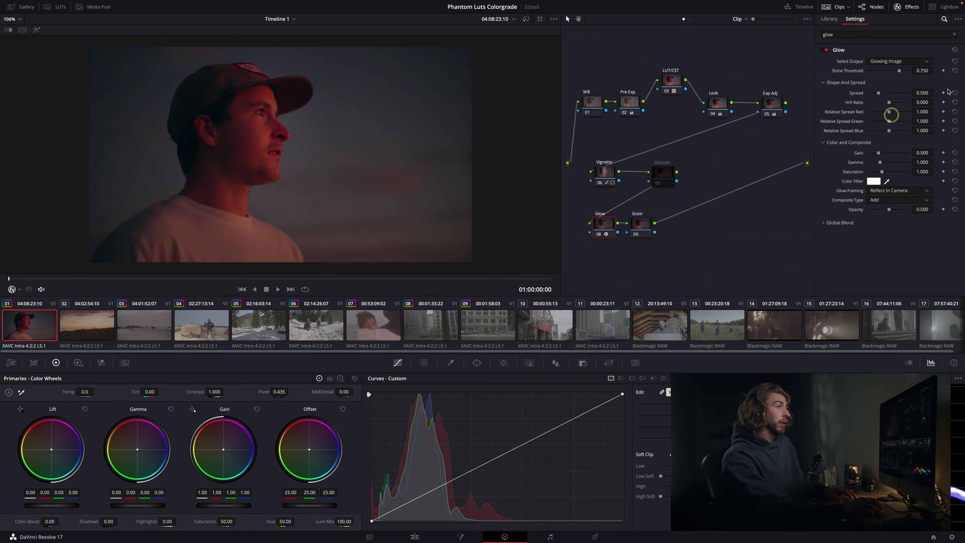
Step: Set the Glow effect's composite type to Softlight and its shine threshold to about 0.440
left_click_drag(888, 73, 906, 74)
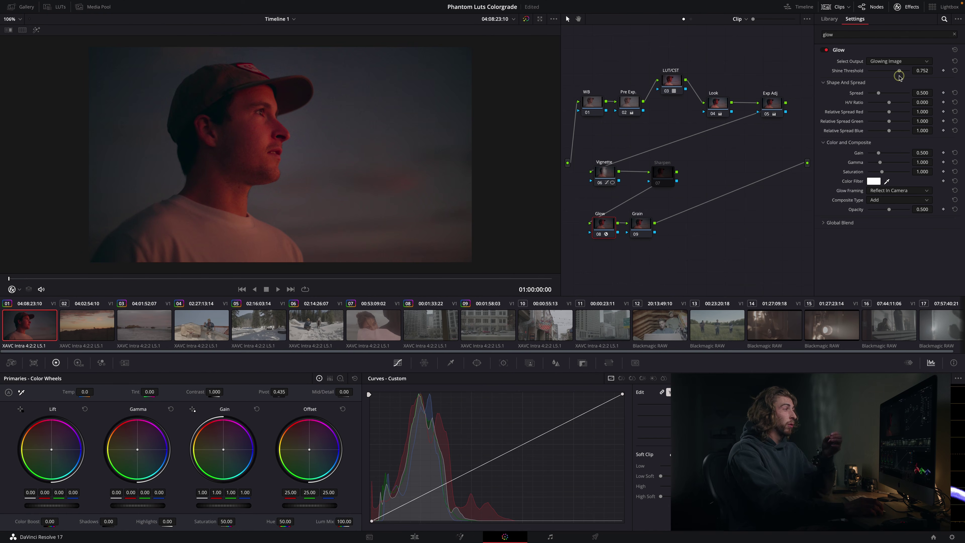
left_click(898, 200)
left_click(897, 276)
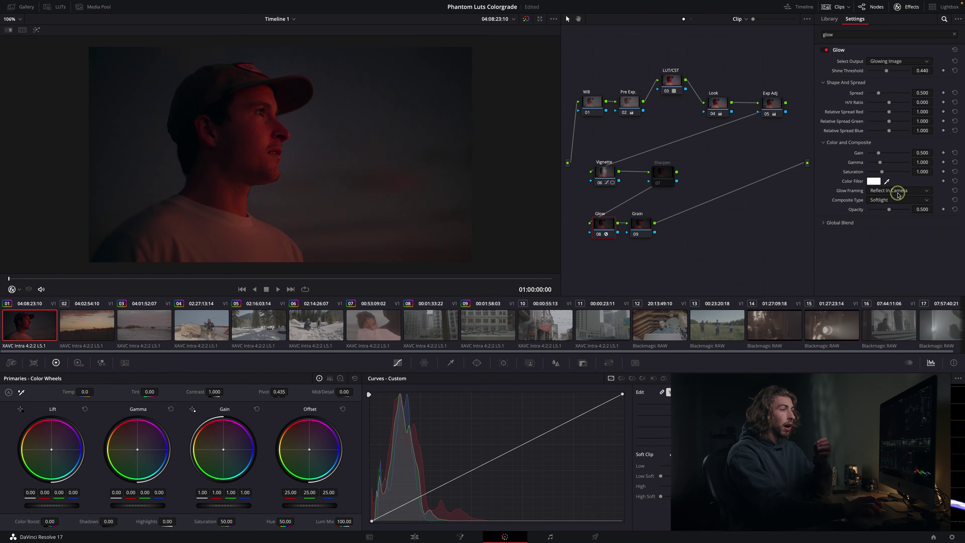
Step: Try higher and lower shine thresholds for the Glow effect and settle on 0.175
left_click(891, 201)
left_click(878, 79)
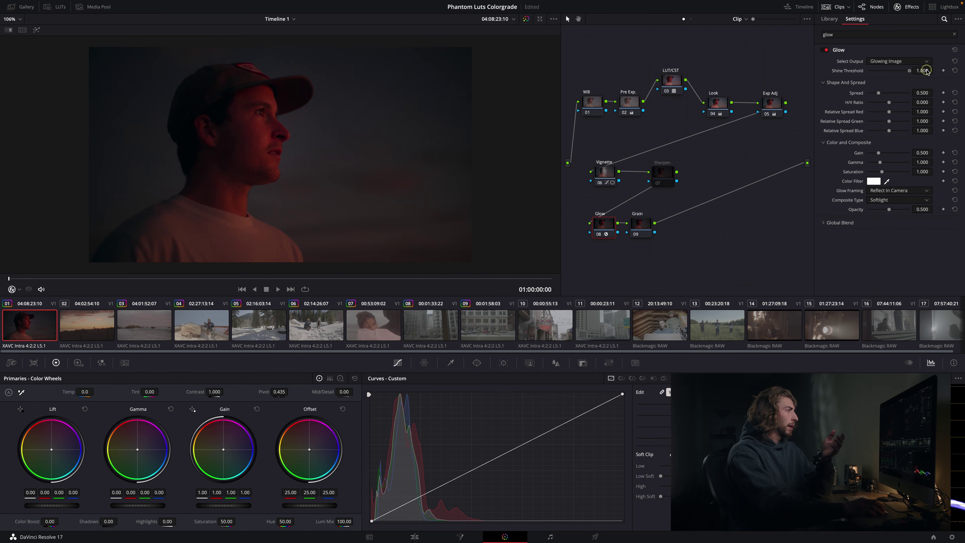
mouse_move(888, 73)
left_mouse_down()
mouse_move(873, 74)
mouse_move(887, 74)
left_mouse_up()
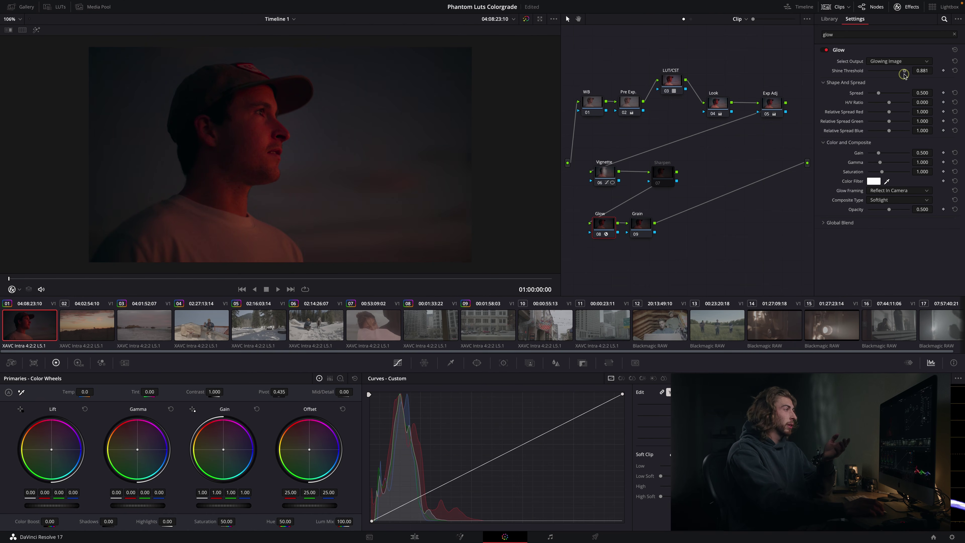
mouse_move(878, 78)
left_mouse_down()
mouse_move(889, 79)
mouse_move(873, 87)
mouse_move(887, 87)
left_mouse_up()
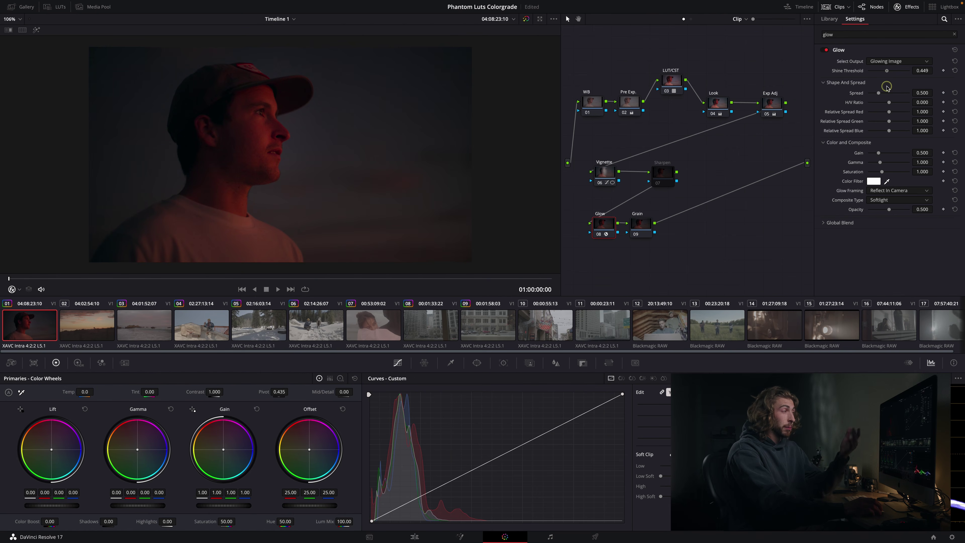
left_click_drag(885, 88, 876, 88)
Step: Reduce the Glow effect's global blend to 0 for comparison, and set it to about 0.449
left_click(859, 222)
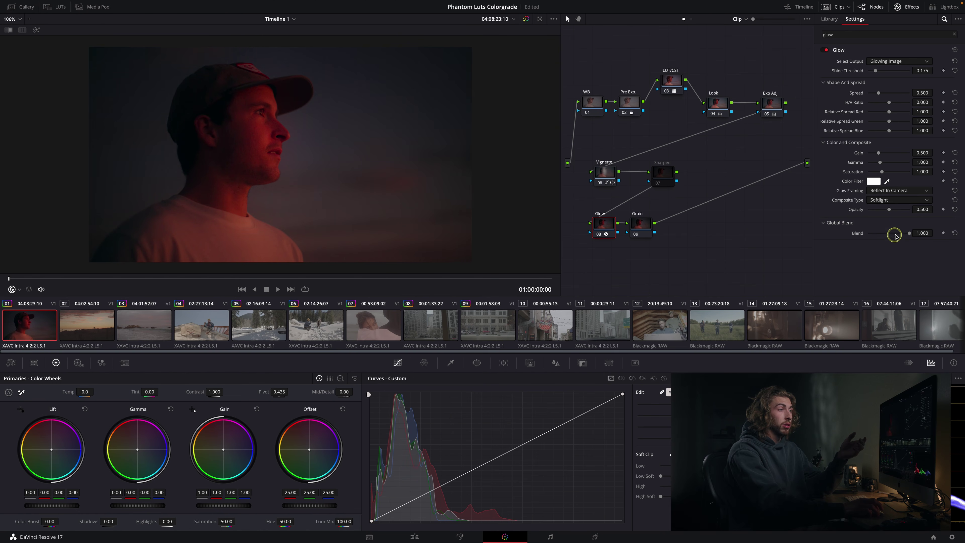
left_click_drag(907, 234, 801, 243)
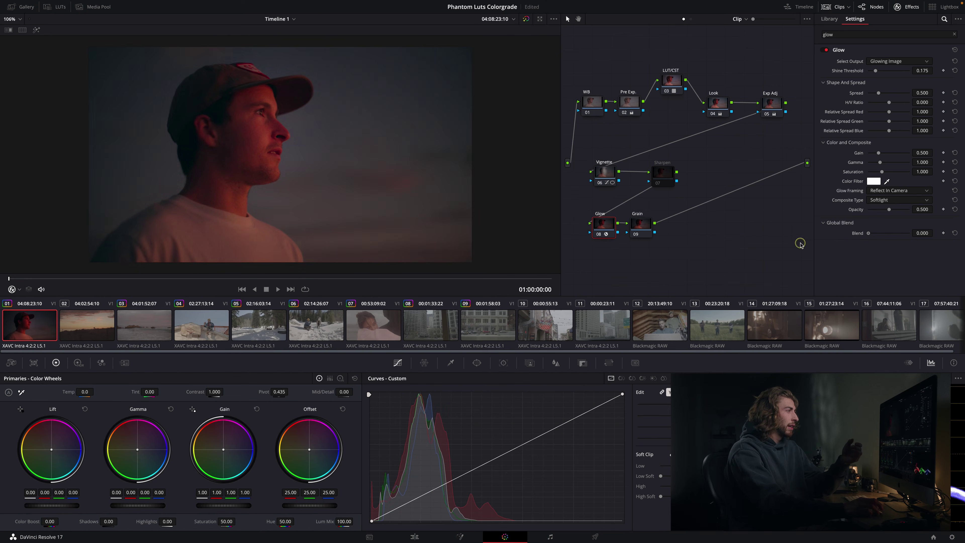
left_click_drag(869, 242, 886, 240)
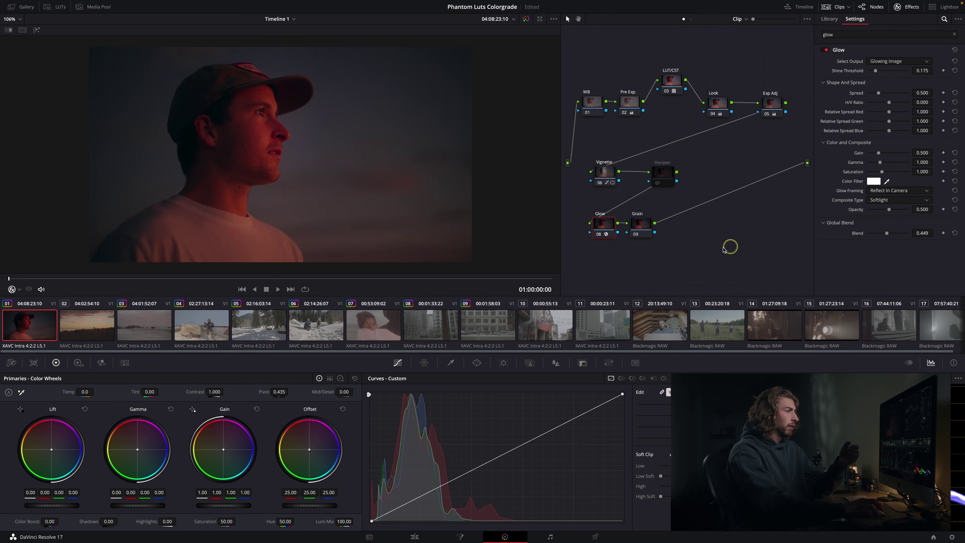
Step: Find the Film Grain effect by searching the effects library for "gra" and apply it to the Grain node
left_click_drag(642, 225, 645, 226)
double_click(865, 37)
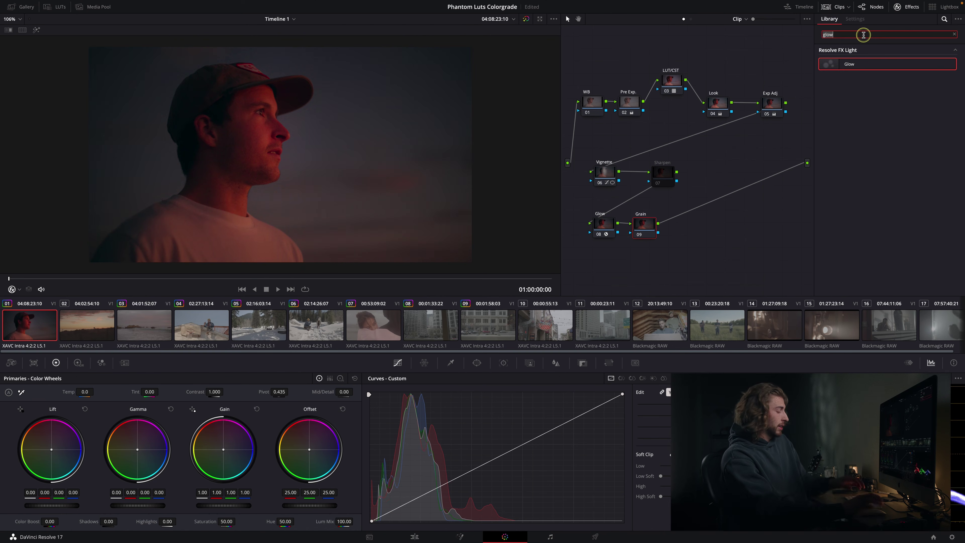
type("gra")
left_click_drag(888, 64, 645, 225)
left_click(886, 62)
Step: Set the Film Grain's grain strength to about 0.523 and softness to about 0.147, and check the grain at other frames
scroll(900, 121, "down", 1)
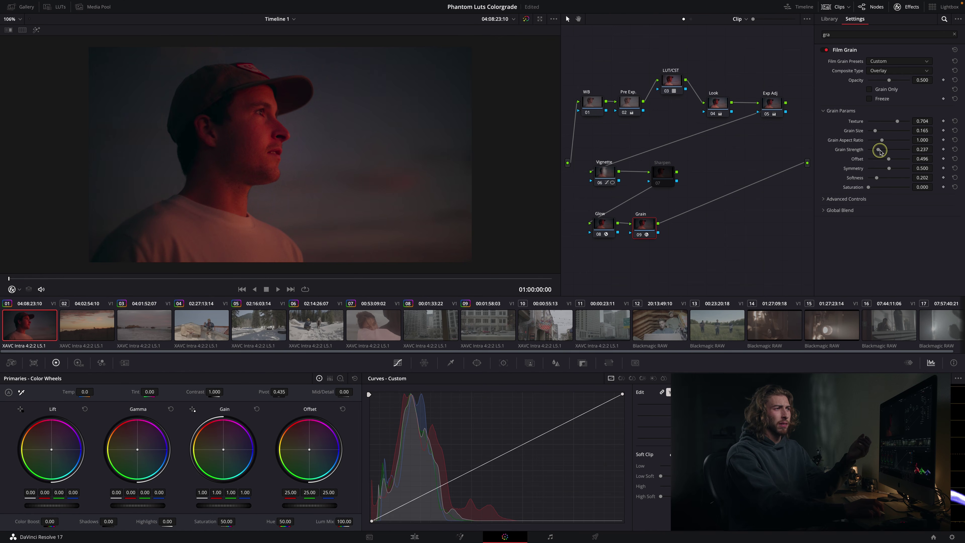
left_click_drag(880, 150, 873, 180)
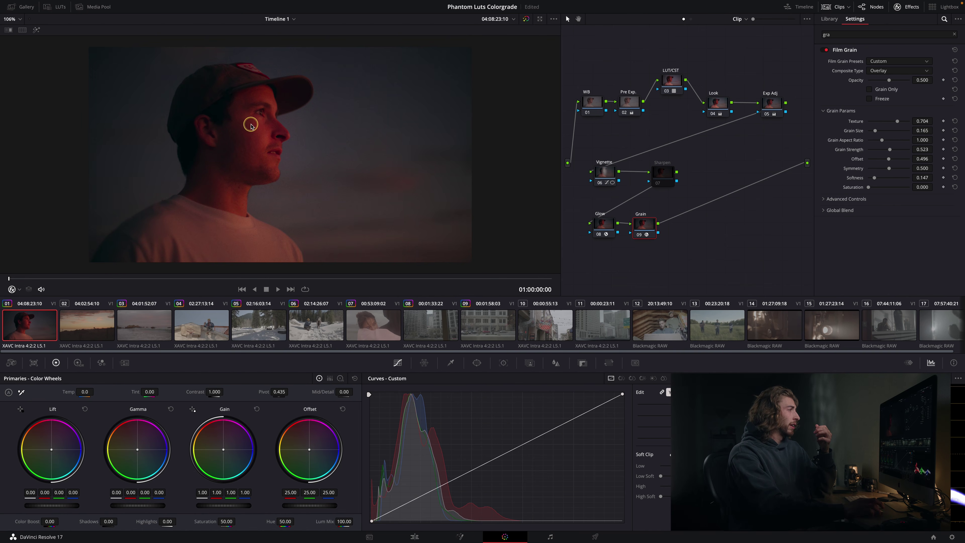
scroll(282, 131, "up", 3)
left_click_drag(172, 282, 400, 262)
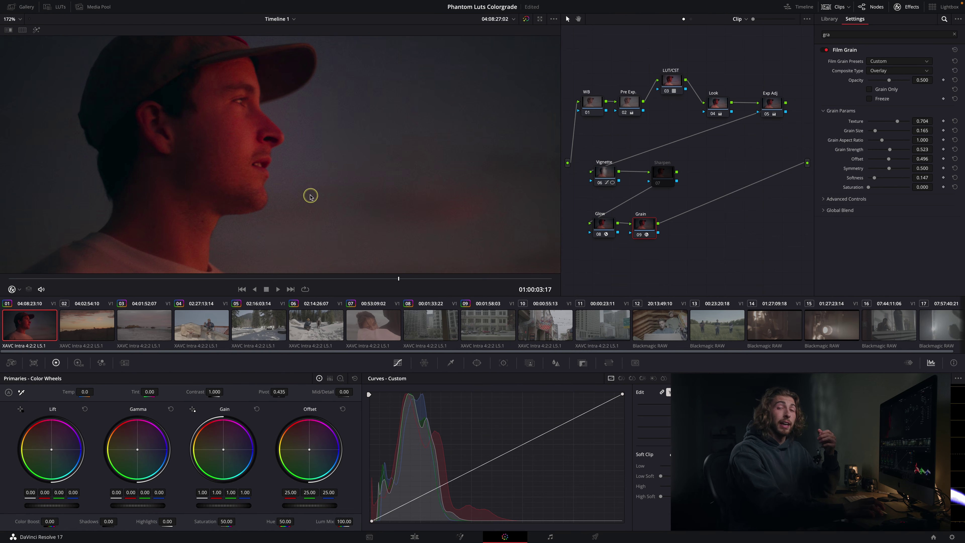
scroll(264, 157, "down", 3)
scroll(264, 157, "down", 1)
left_click_drag(379, 276, 223, 273)
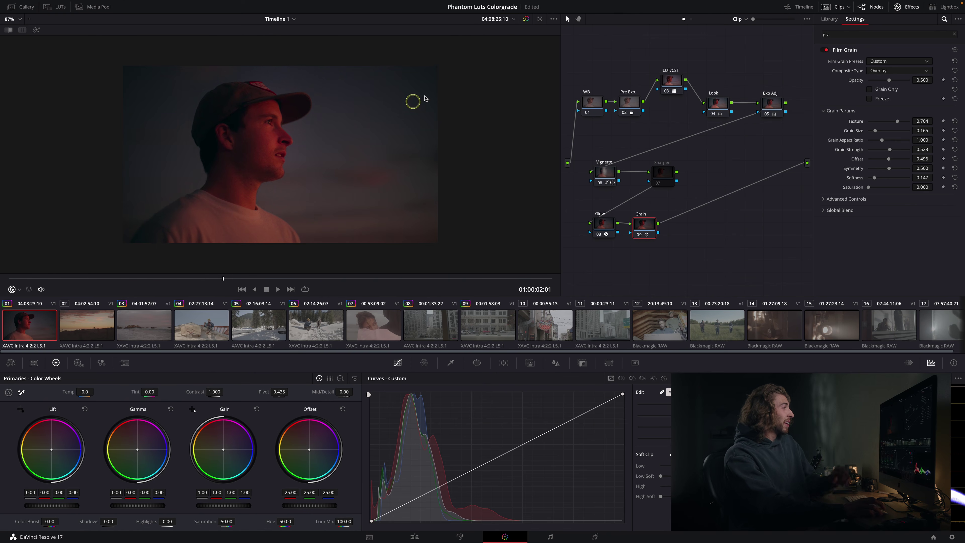
Step: Compare the first clip with and without its grade, and disable every node in the tree
left_click(527, 19)
left_click(527, 19)
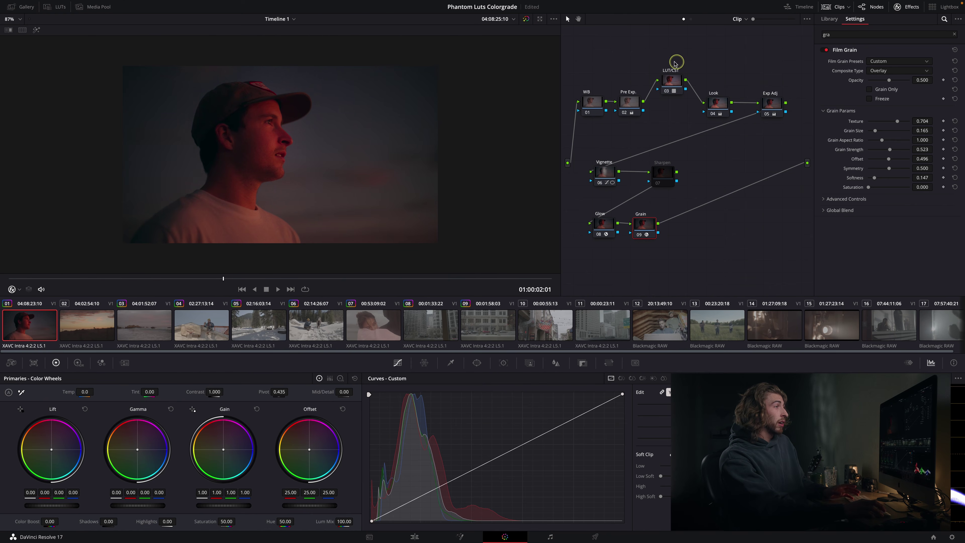
left_click(671, 81)
left_click_drag(626, 74, 776, 138)
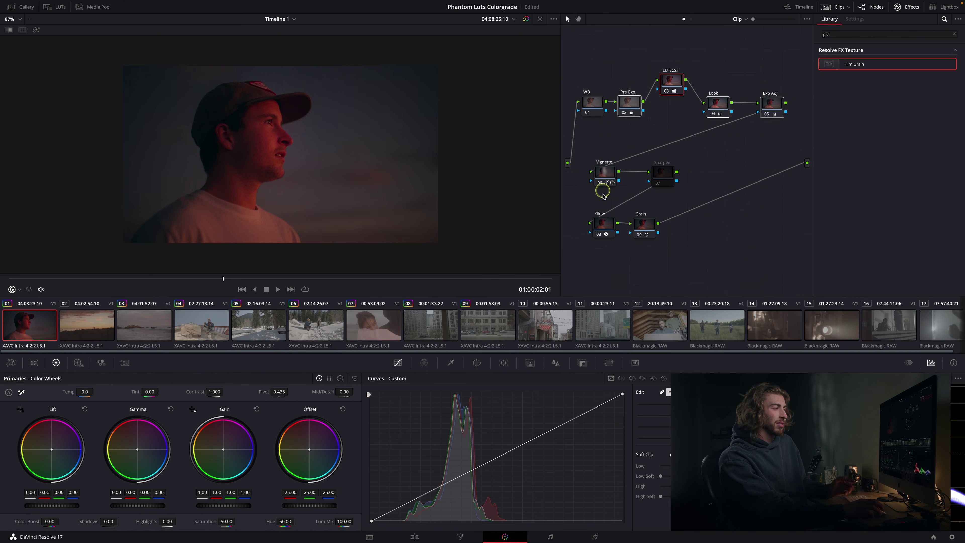
left_click(602, 176)
left_click_drag(638, 68, 805, 152)
left_click_drag(562, 63, 540, 86)
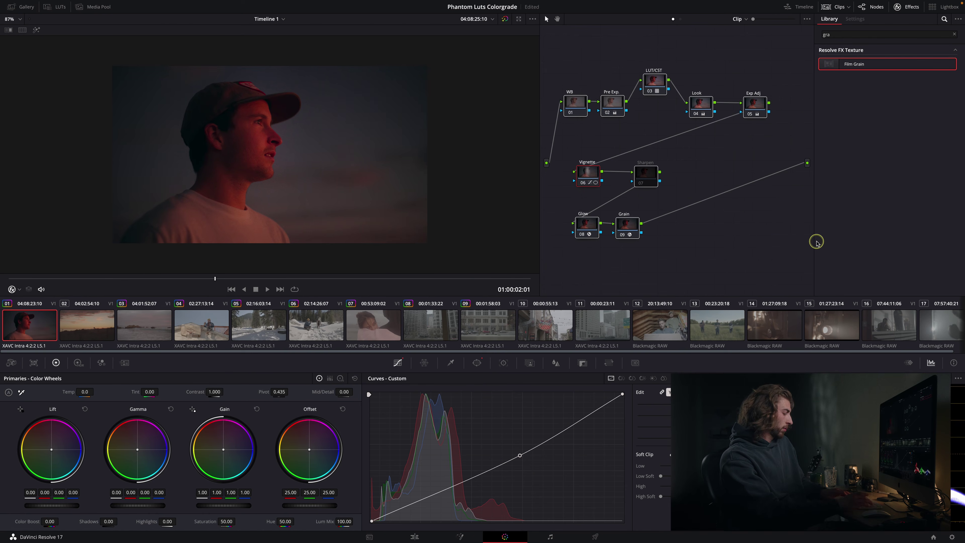
key("alt+d")
Step: Re-enable the WB, Pre Exp. and LUT/CST nodes in turn, toggling Pre Exp. off and on to compare its effect
left_click(573, 109)
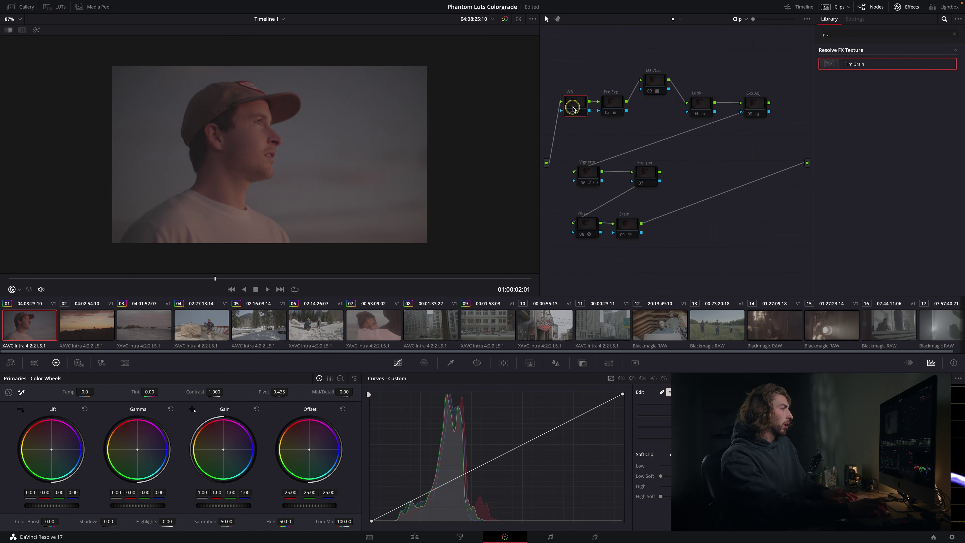
left_click(611, 105)
key("ctrl+d")
key("ctrl+d")
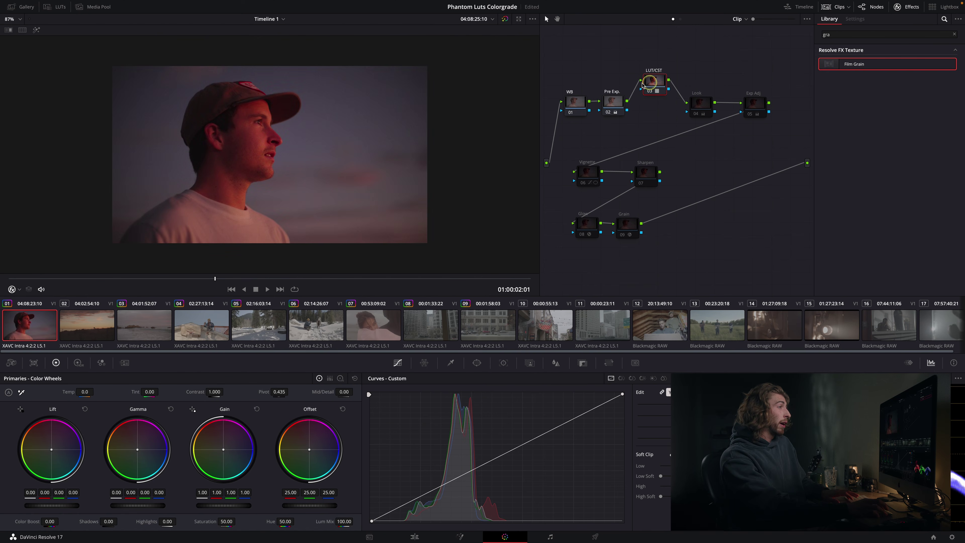
left_click(608, 102)
key("ctrl+d")
key("ctrl+d")
key("ctrl+d")
key("ctrl+d")
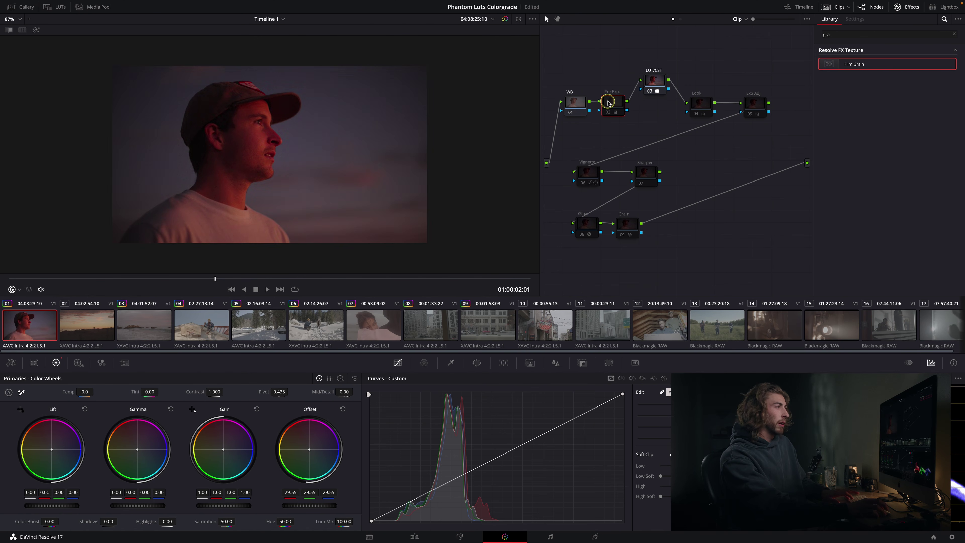
Step: Re-enable the Look and Exp Adj nodes, toggling Exp Adj off and on to compare the exposure on the face
left_click(699, 103)
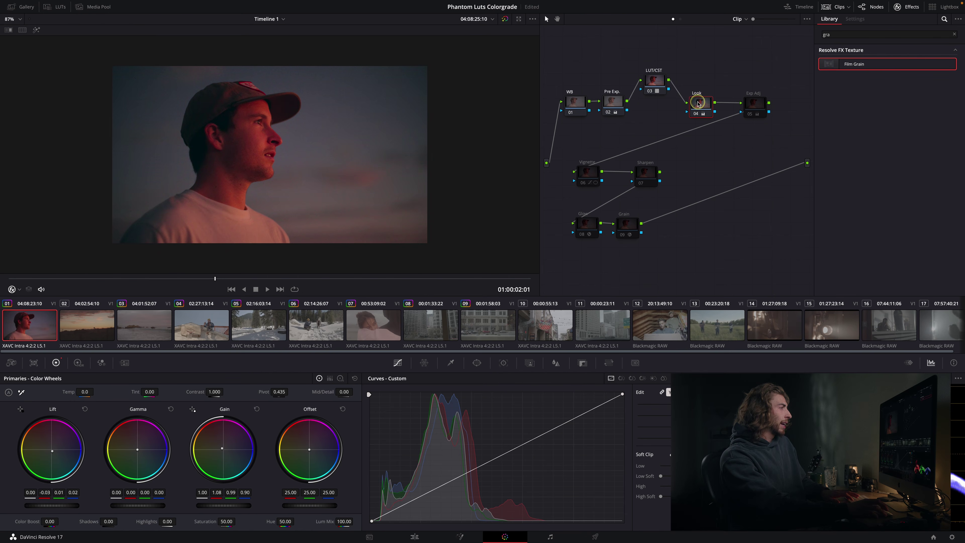
key("ctrl+d")
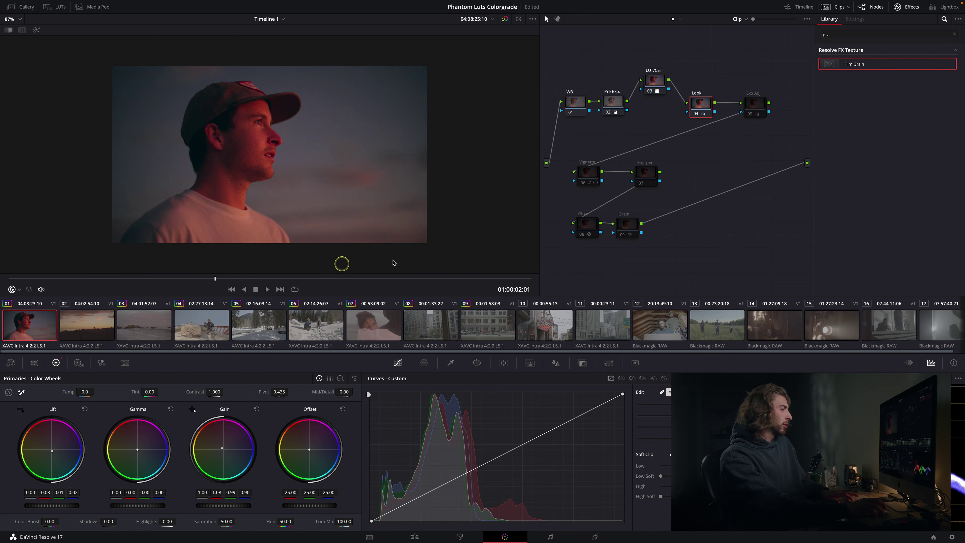
left_click(752, 103)
key("ctrl+d")
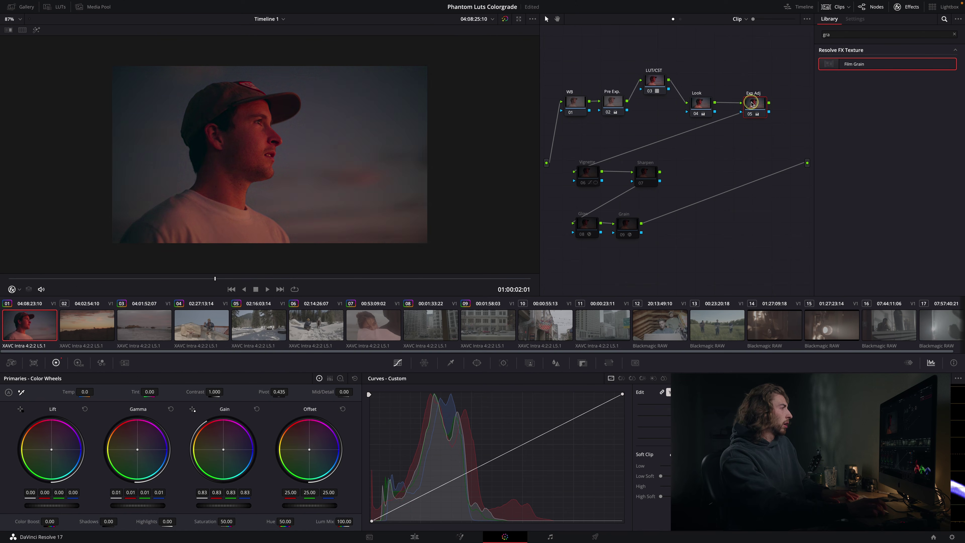
key("ctrl+d")
key("ctrl+d")
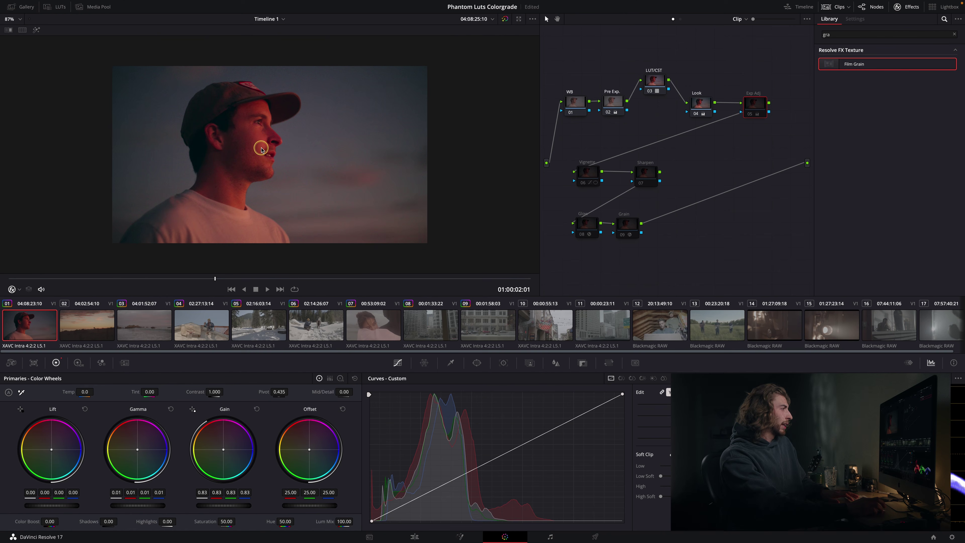
scroll(260, 147, "up", 3)
scroll(259, 145, "down", 3)
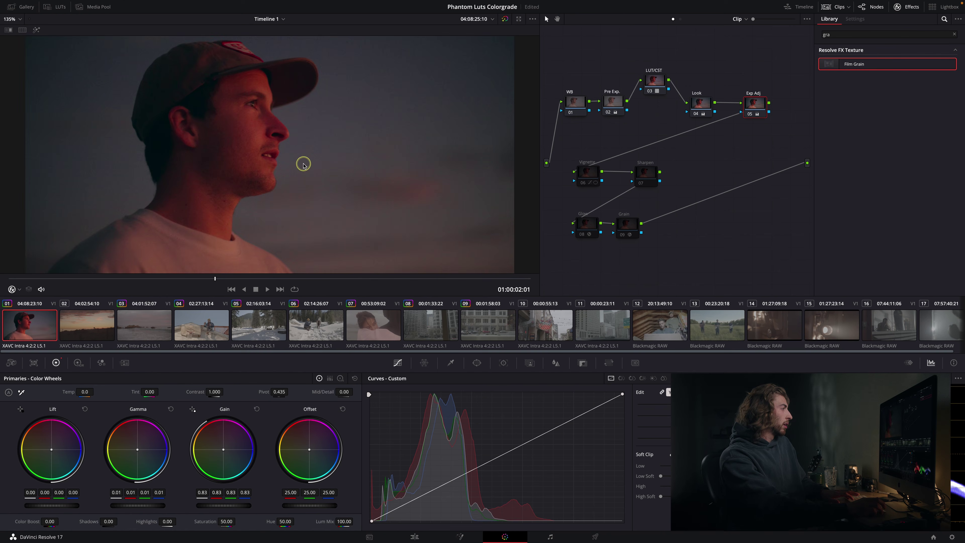
Step: Re-enable the Vignette, Glow and Grain nodes one after another to review each one's contribution
left_click(596, 176)
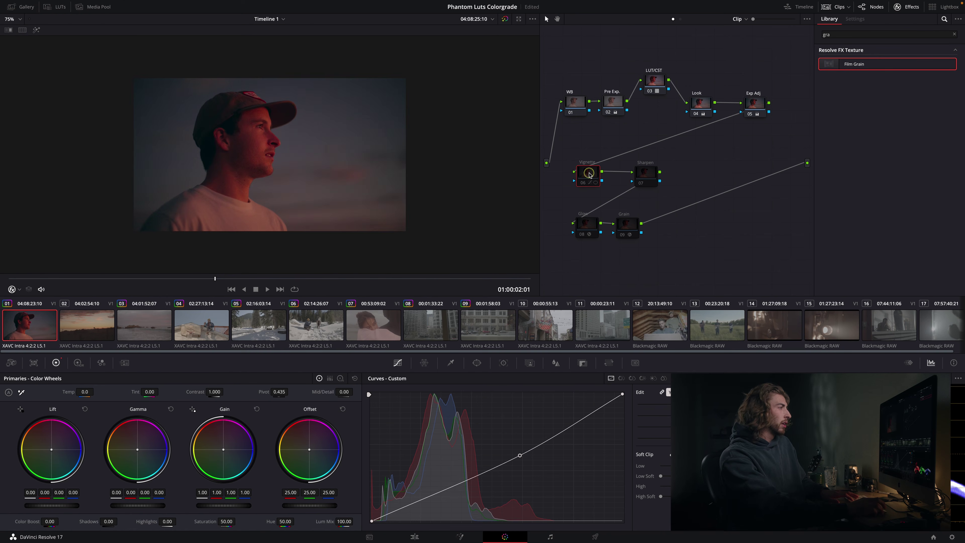
key("ctrl+d")
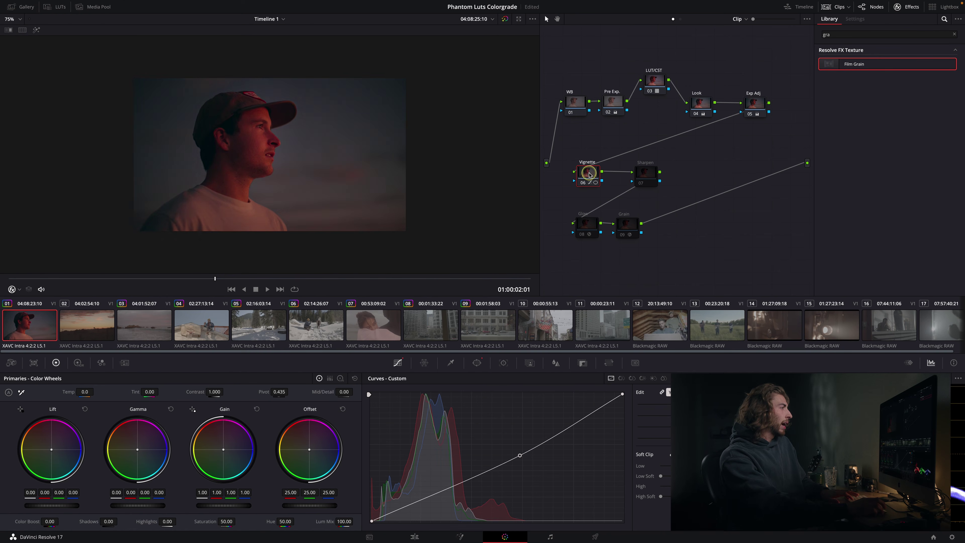
left_click(588, 228)
key("ctrl+d")
left_click(631, 236)
key("ctrl+d")
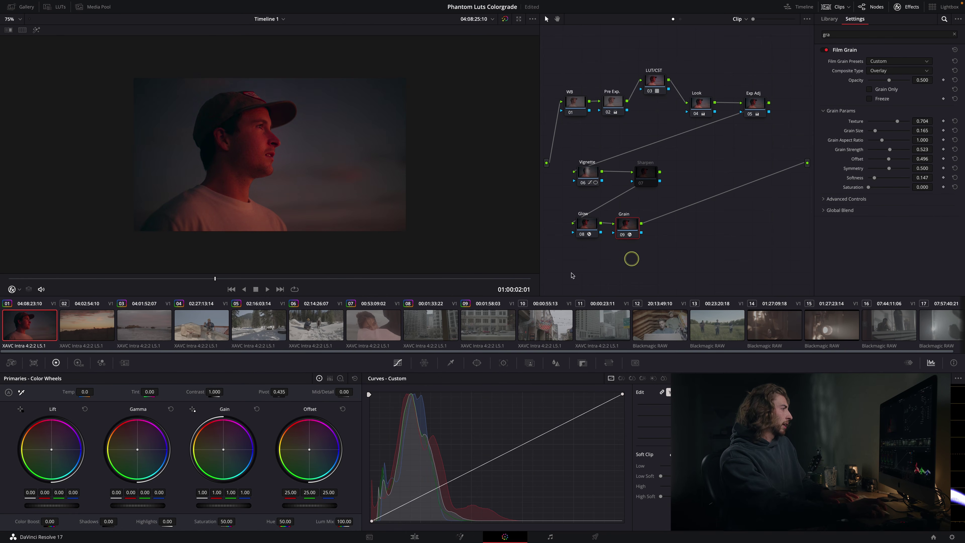
Step: Apply the saved node tree still to the second clip and load the Neutral Fx6 LUT on its LUT/CST node
left_click(77, 319)
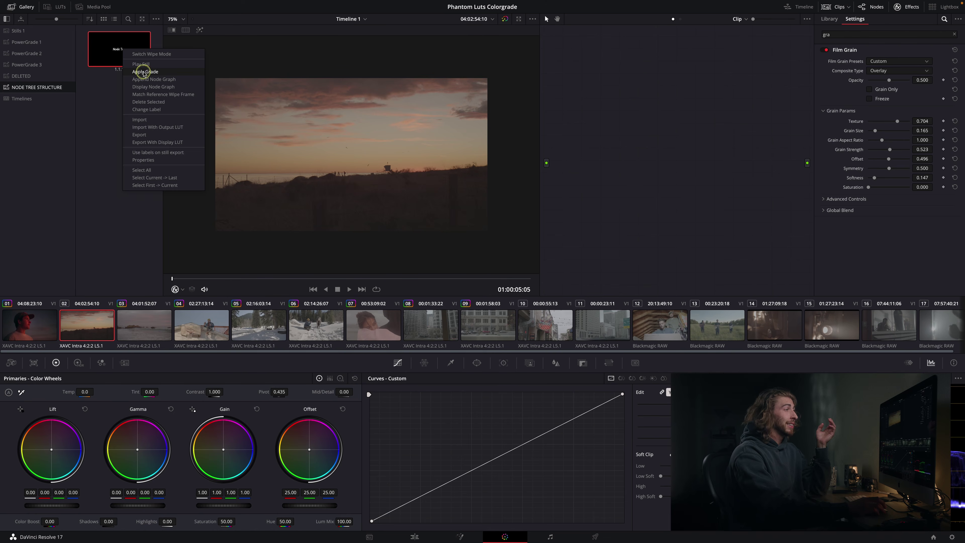
left_click(141, 69)
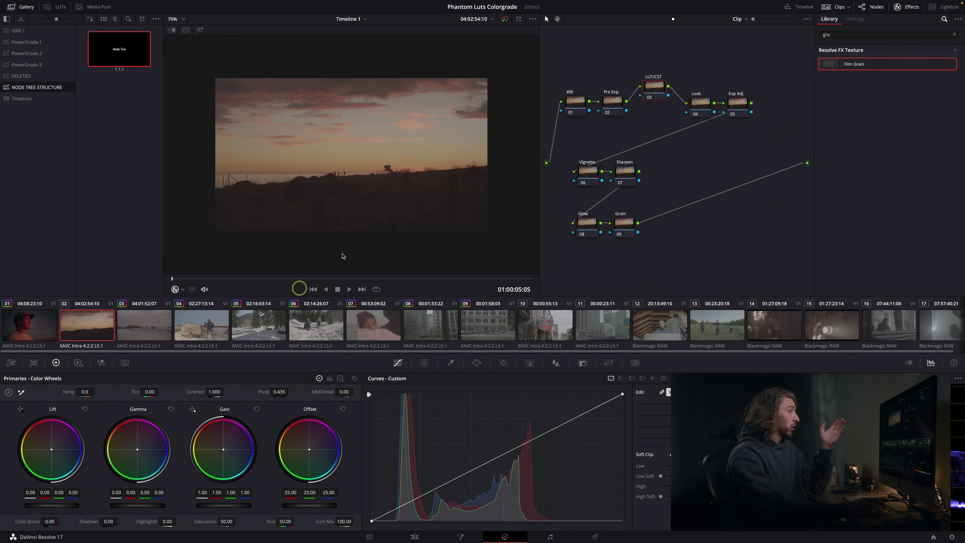
left_click(53, 11)
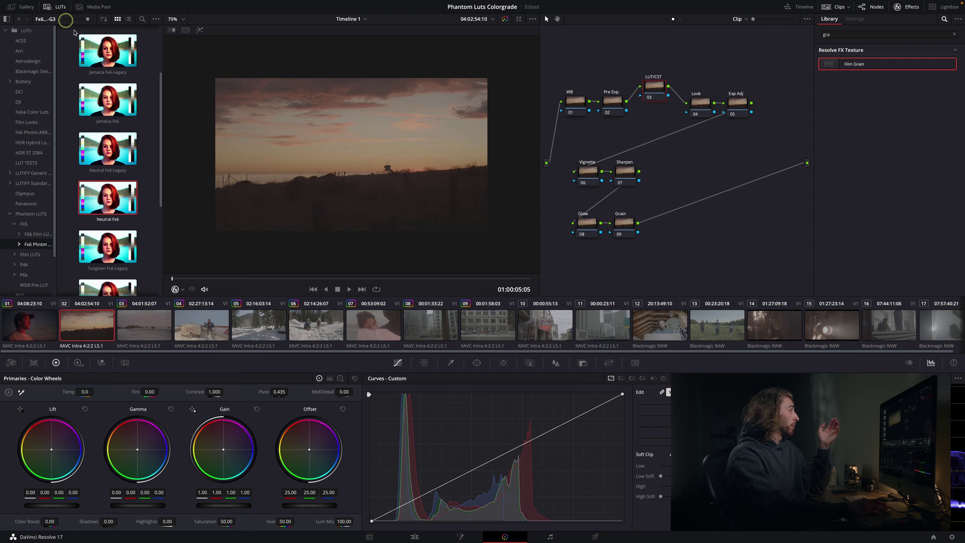
right_click(92, 192)
left_click(129, 196)
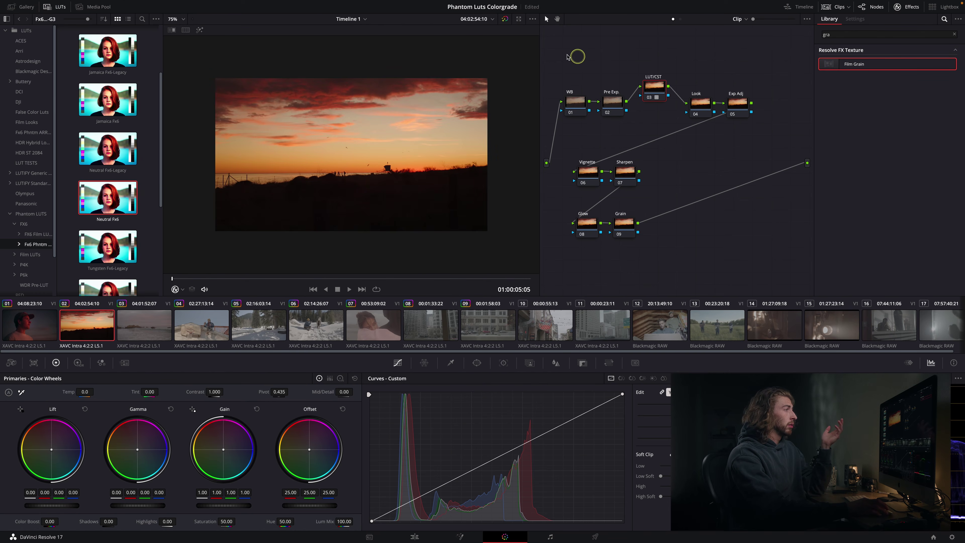
left_click(59, 7)
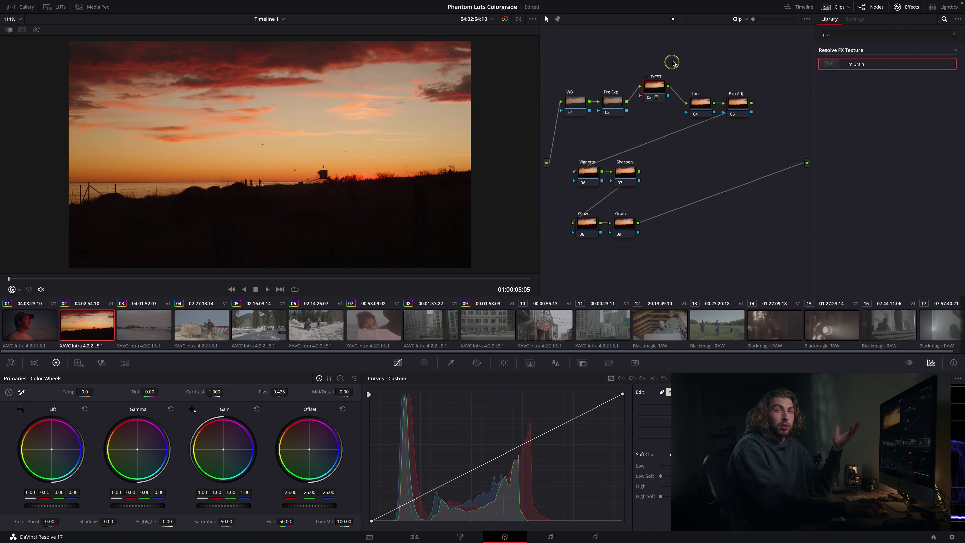
Step: Warm the second clip on the Look node by setting the gain to red 1.11, green 0.97 and blue 0.99
left_click(700, 99)
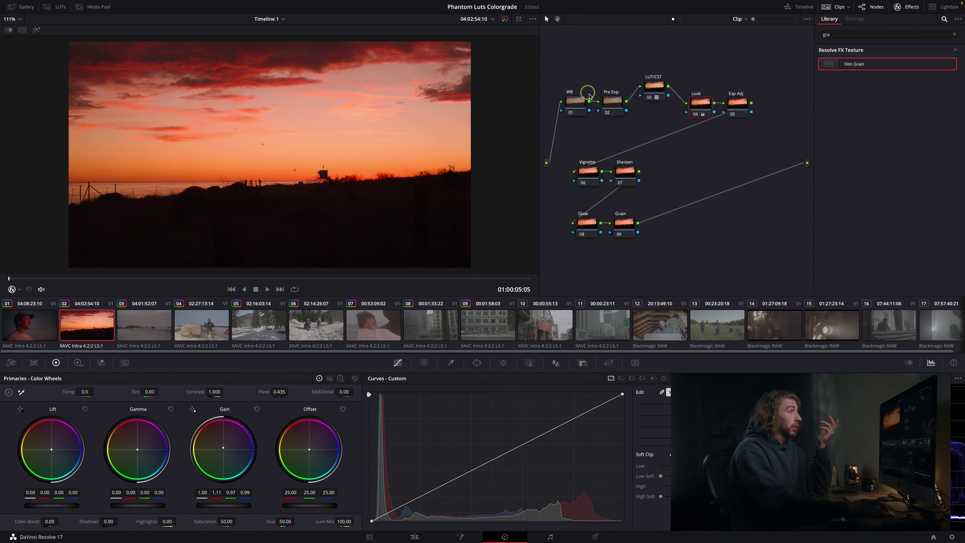
Step: On the Exp Adj node, try gain and gamma changes and settle on lift 0.02, gamma -0.09 and gain 1.00
left_click(737, 102)
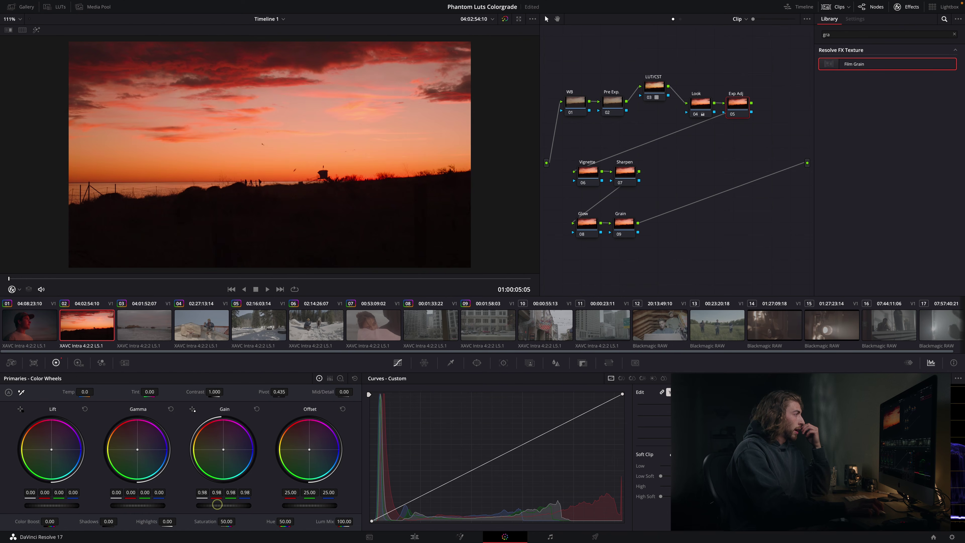
left_click_drag(227, 504, 217, 502)
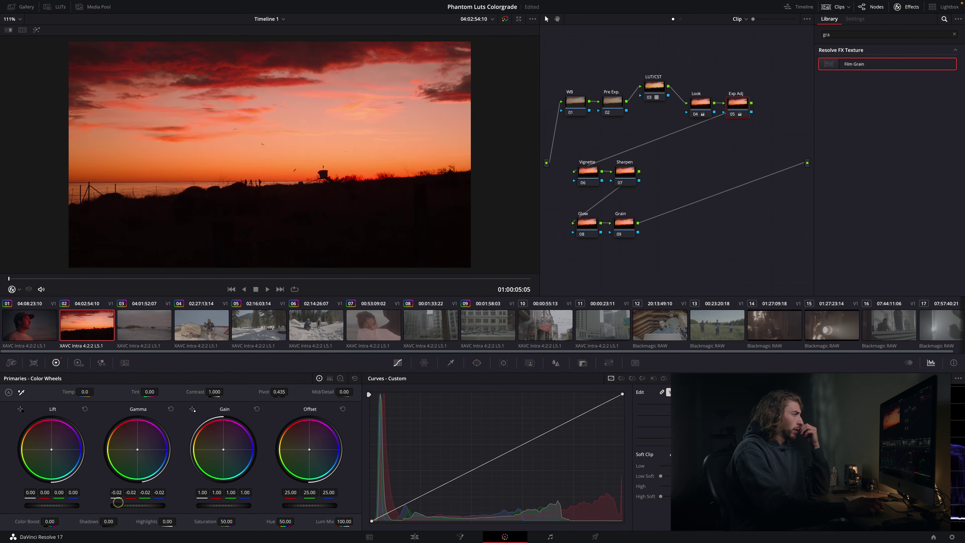
left_click_drag(107, 500, 122, 500)
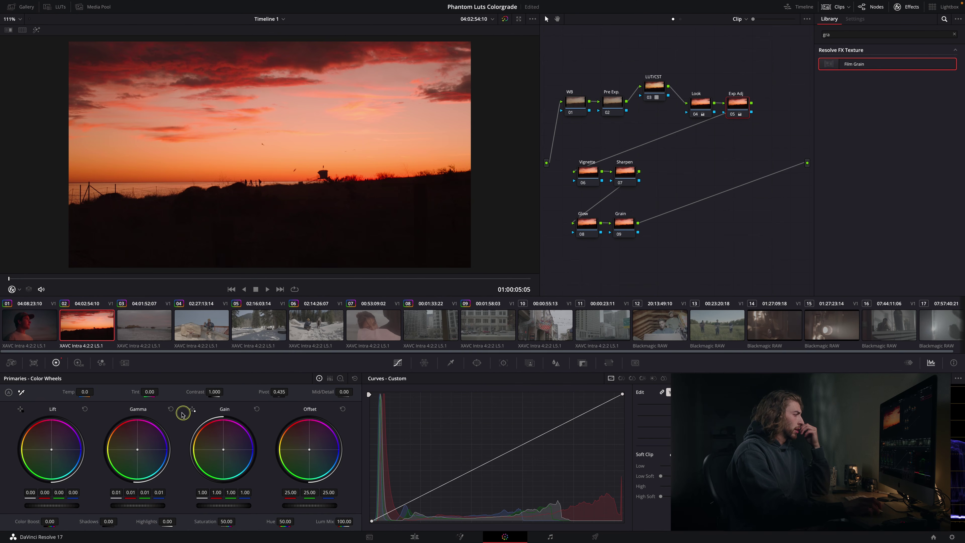
left_click_drag(133, 505, 105, 503)
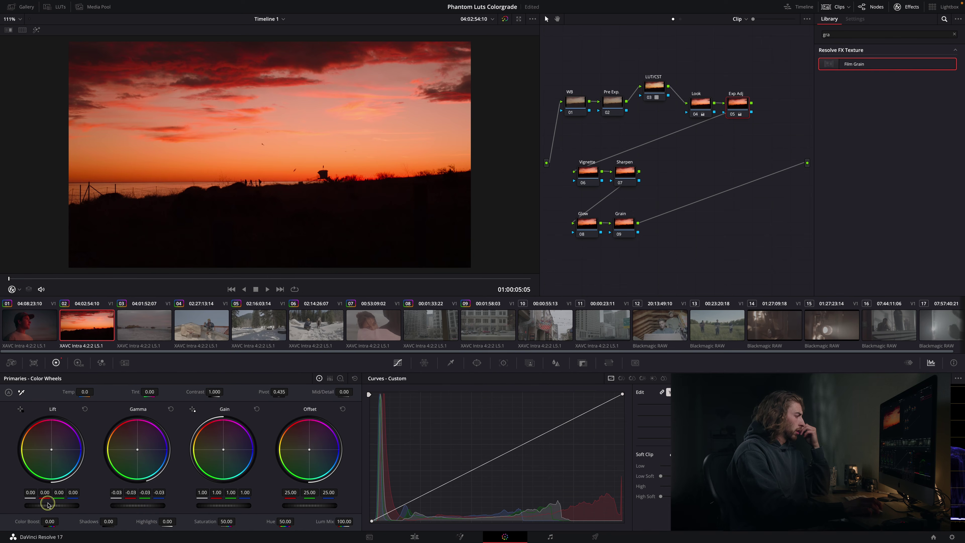
left_click_drag(45, 505, 60, 504)
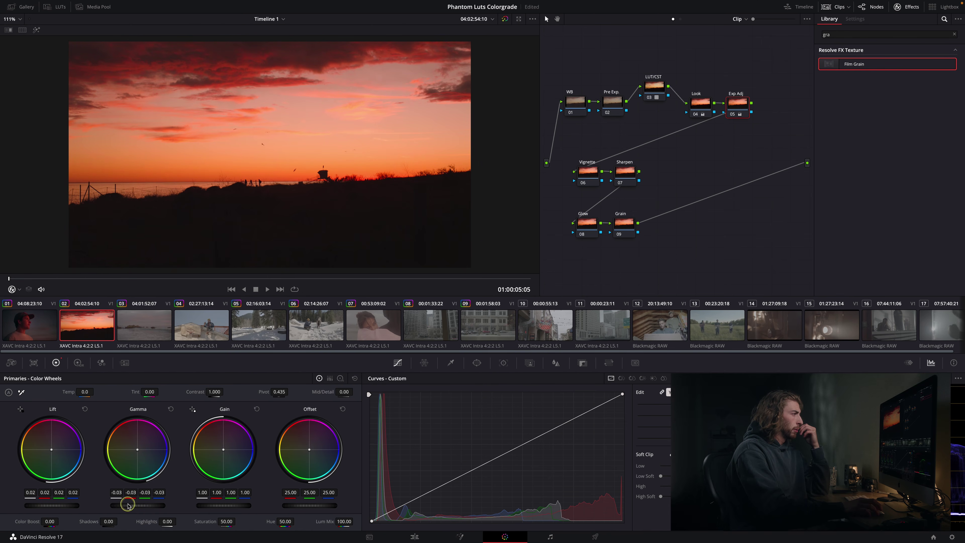
left_click_drag(128, 505, 105, 503)
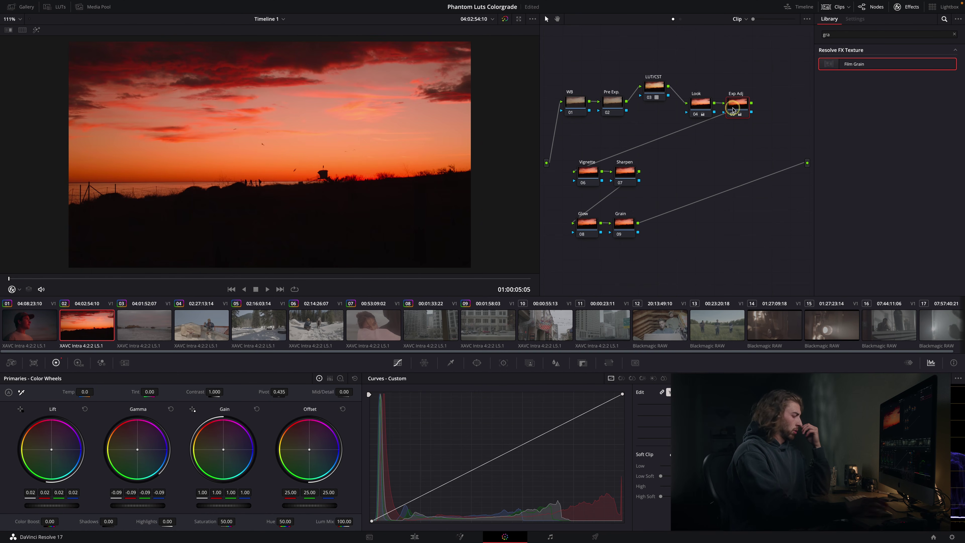
Step: Toggle the Exp Adj node off and on repeatedly to compare the sunset clip with and without the exposure adjustment
key("ctrl+d")
key("ctrl+d")
key("ctrl+d")
key("ctrl+d")
key("ctrl+d")
key("ctrl+d")
key("ctrl+d")
key("ctrl+d")
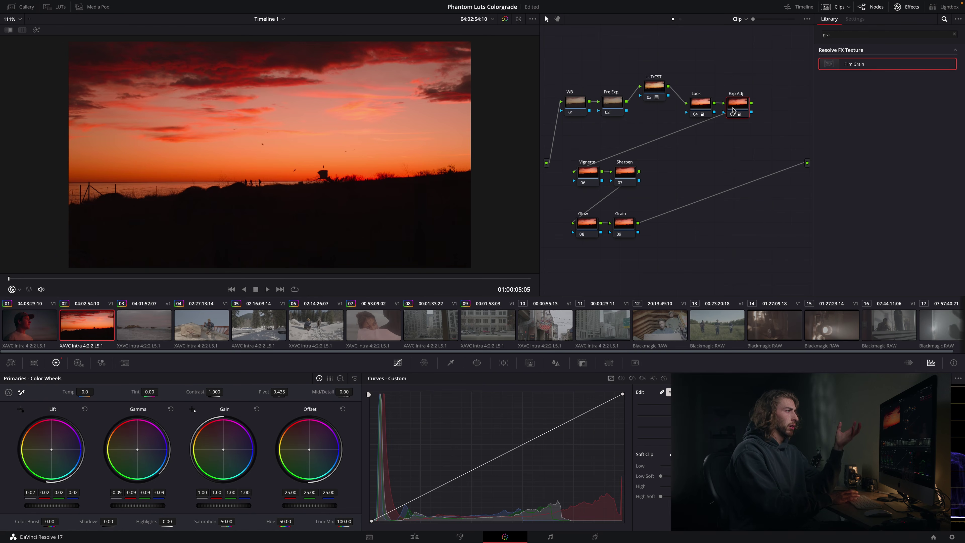
scroll(305, 101, "up", 5)
scroll(305, 102, "down", 6)
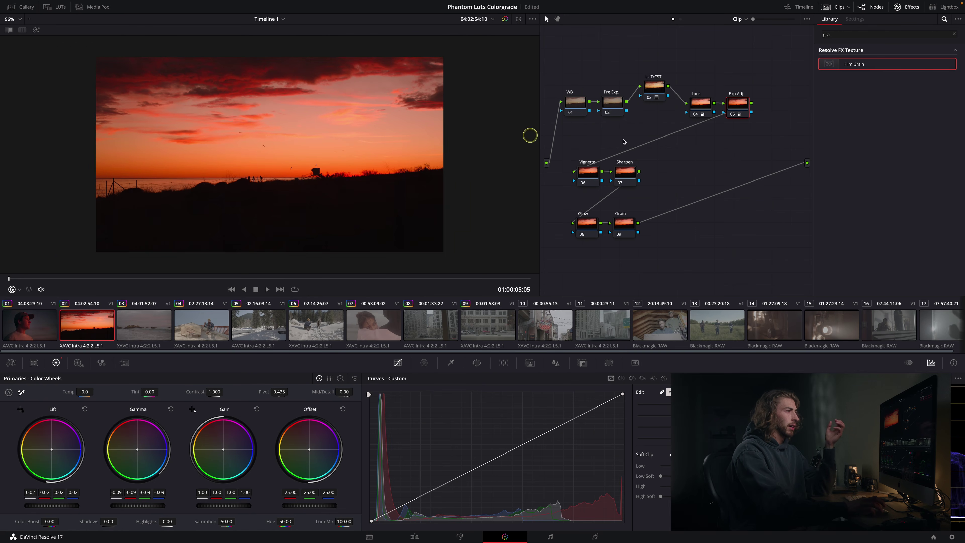
Step: Disable the Vignette and Sharpen nodes on the sunset clip
left_click_drag(604, 167, 700, 204)
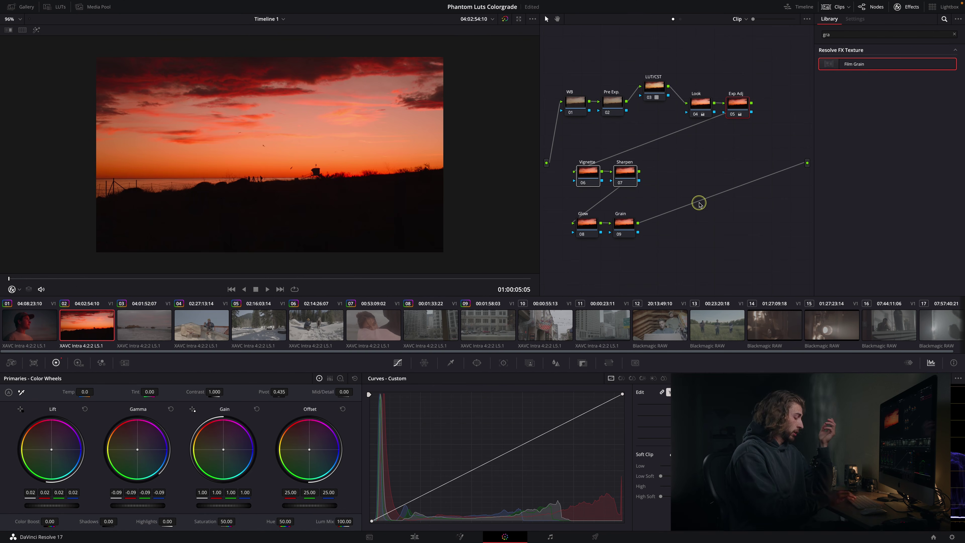
key("ctrl+d")
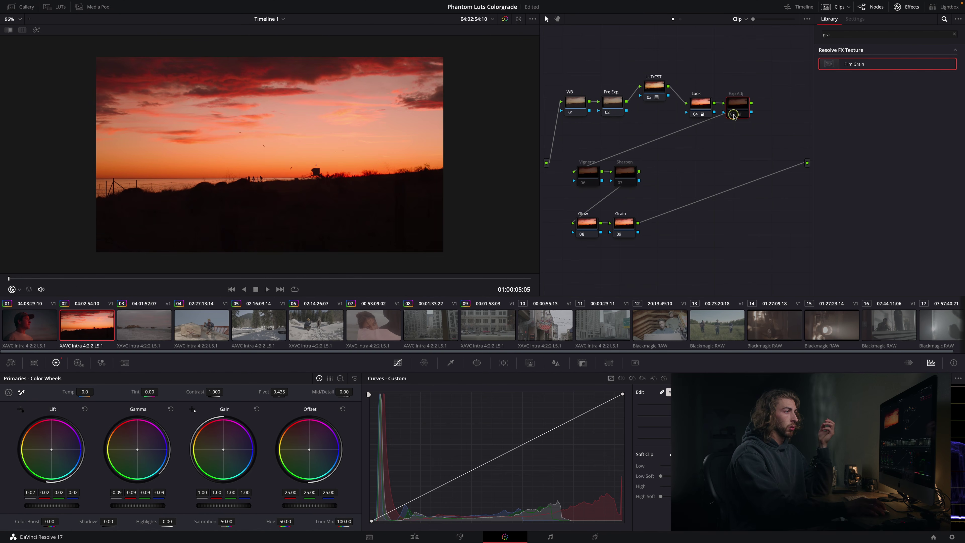
Step: Add the Film Grain effect to the sunset clip's Grain node and disable that node
left_click(581, 225)
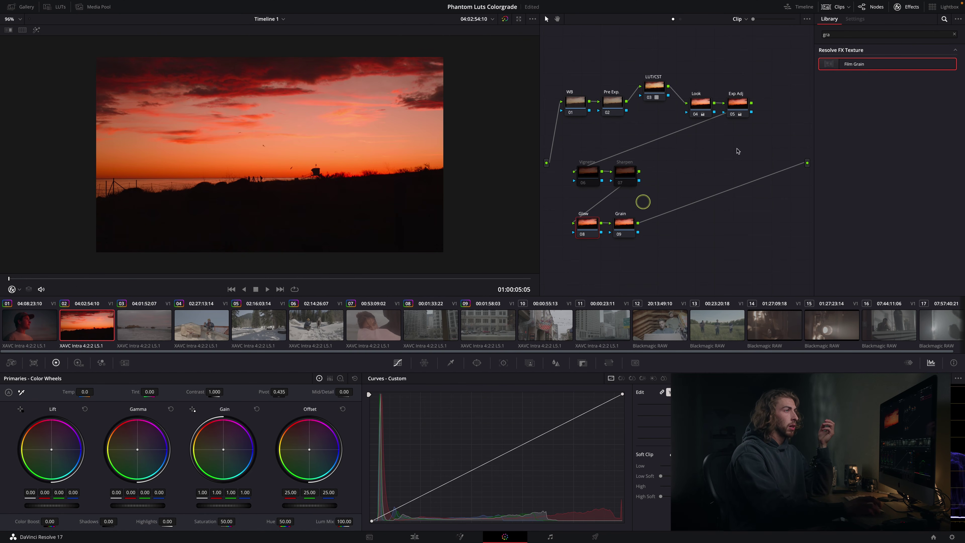
left_click_drag(880, 66, 623, 225)
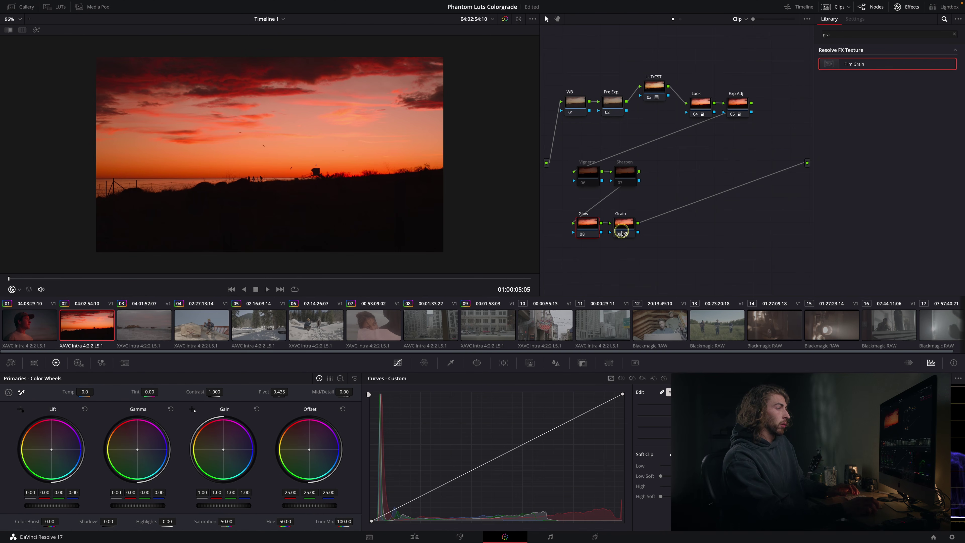
key("ctrl+d")
Step: Search the effects library for glow and add the Glow effect to the Glow node
left_click(599, 225)
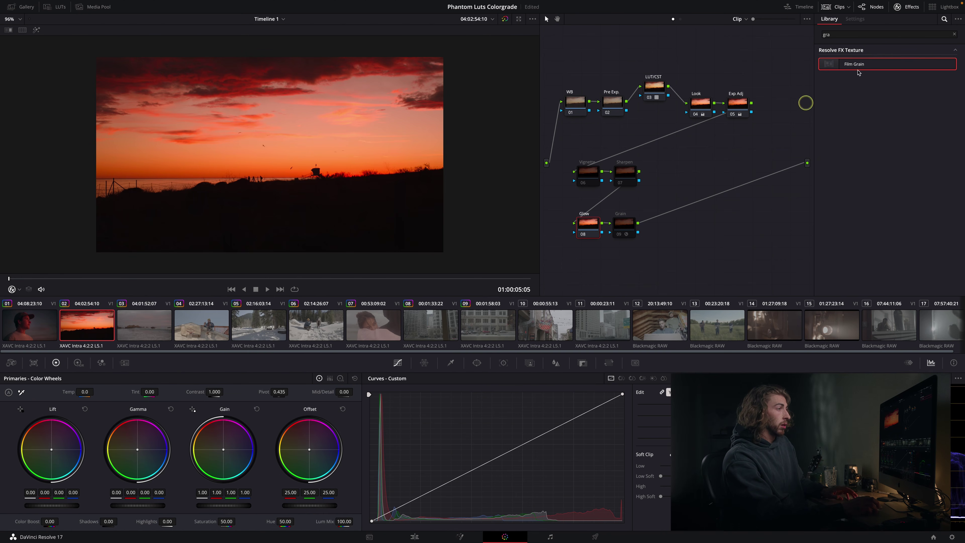
left_click(881, 32)
key("BackSpace")
key("BackSpace")
type("low")
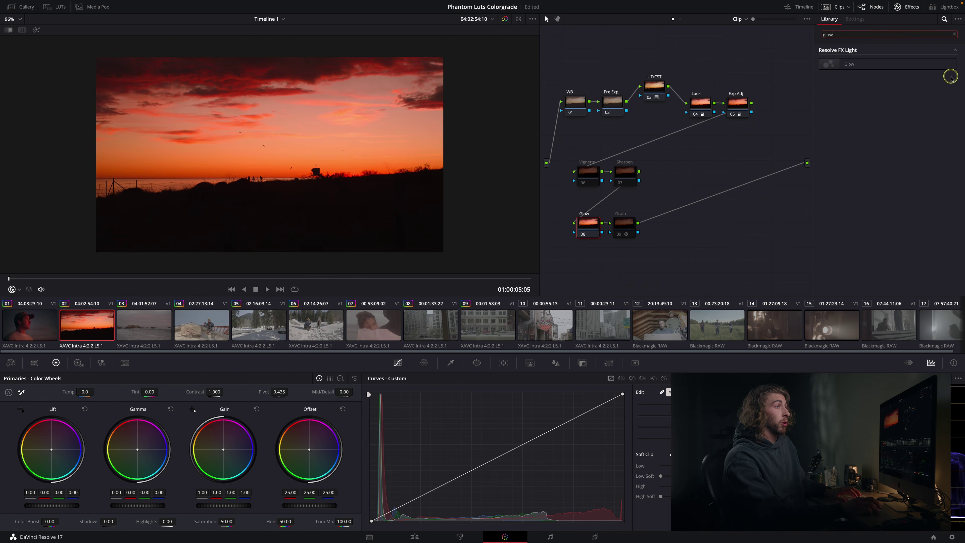
left_click_drag(920, 64, 589, 224)
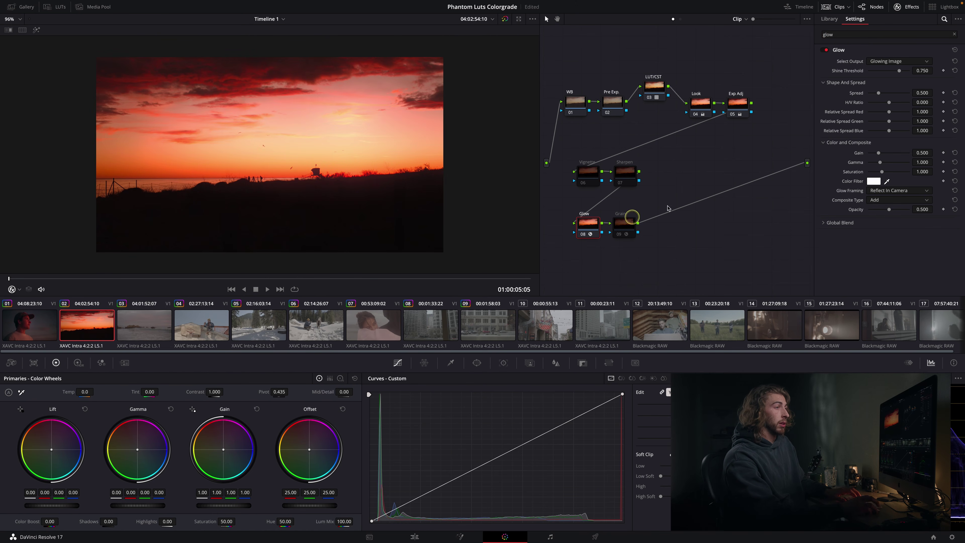
Step: Set the Glow effect's composite type to Softlight, shine threshold to 0.303 and global blend to 0.394
left_click(881, 199)
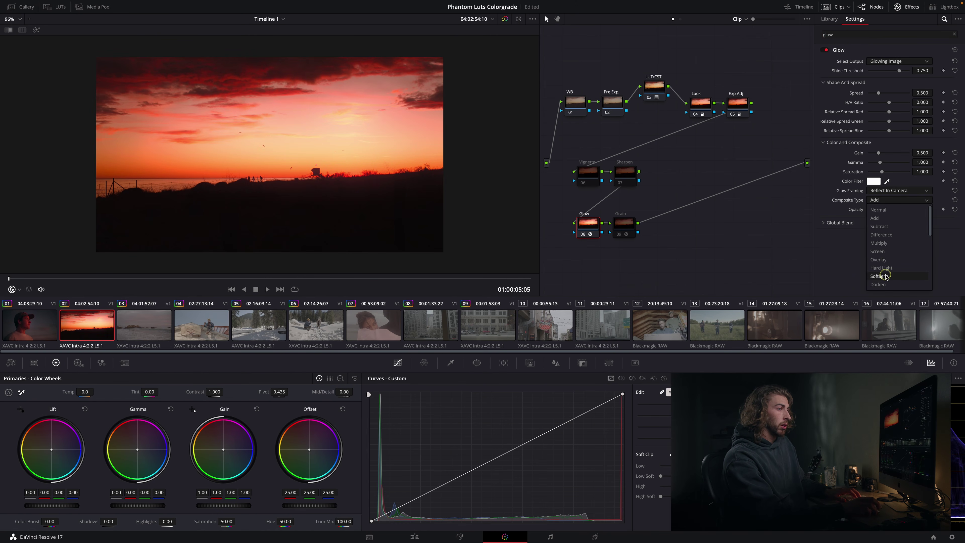
left_click(880, 276)
left_click_drag(900, 72, 879, 74)
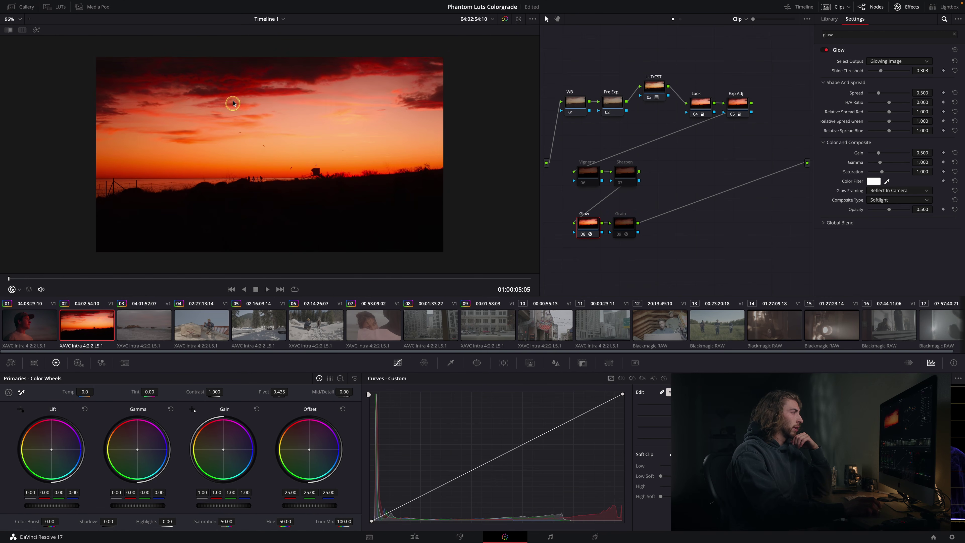
left_click(856, 222)
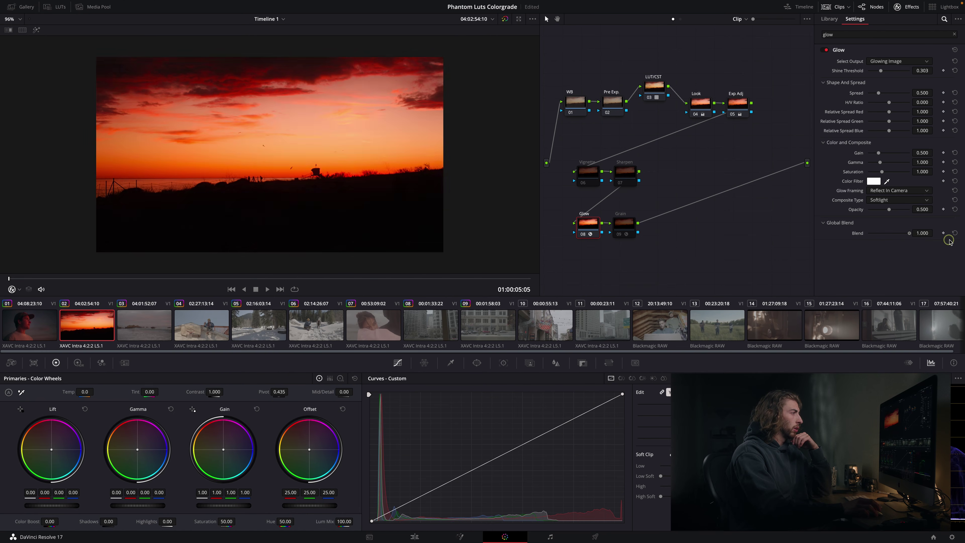
mouse_move(870, 233)
left_mouse_down()
mouse_move(765, 237)
mouse_move(962, 243)
mouse_move(858, 245)
mouse_move(886, 239)
left_mouse_up()
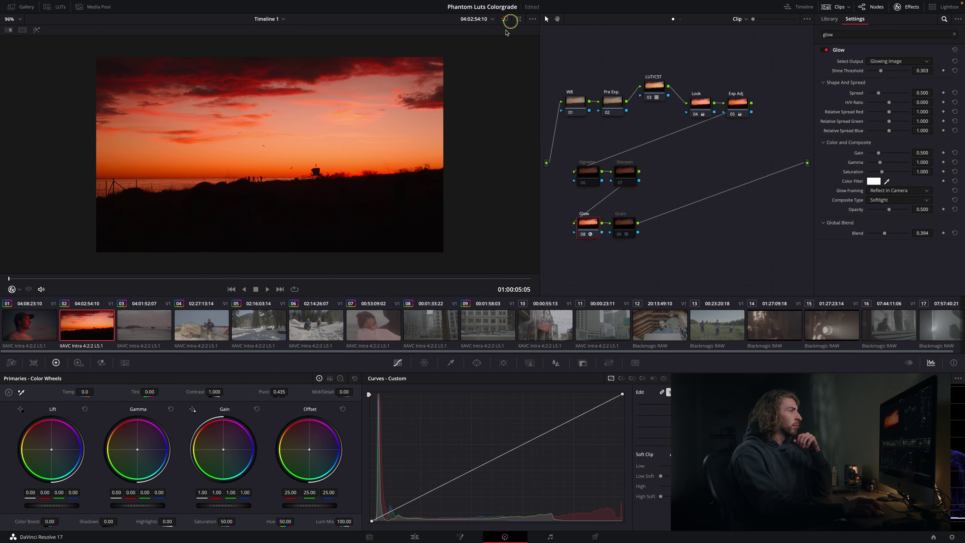
Step: Re-enable the Grain node and set its Film Grain to Custom with grain size 0.156, strength 0.559 and softness 0.128, viewing the result full screen
left_click(625, 224)
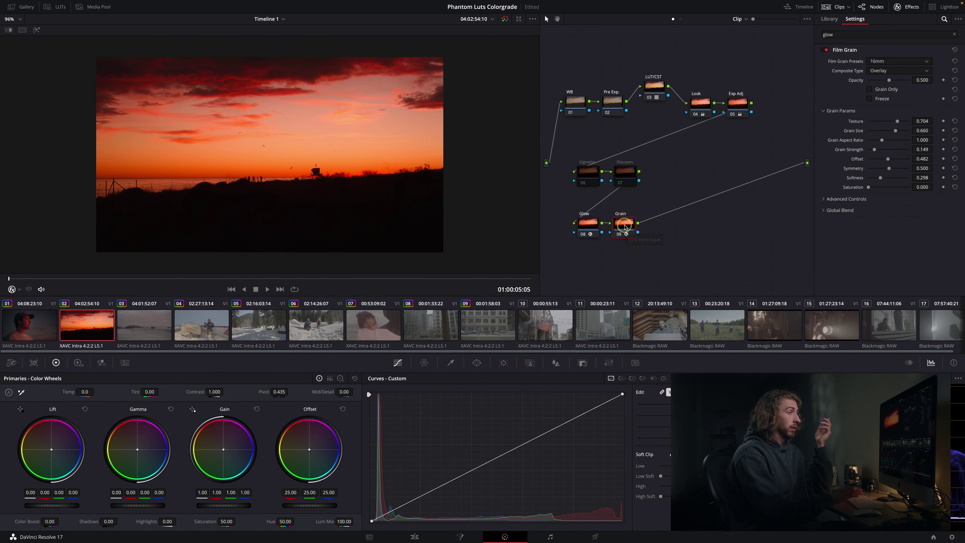
left_click(888, 61)
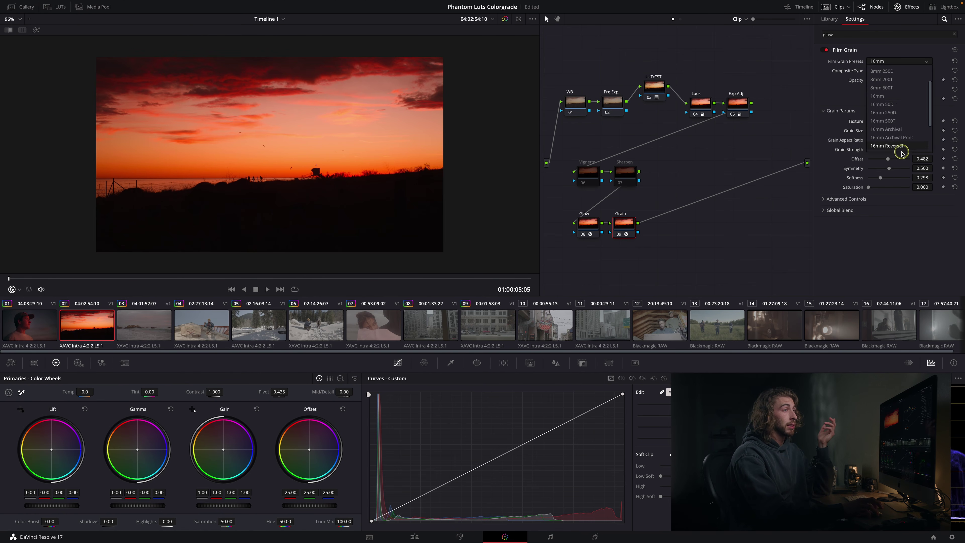
left_click(905, 80)
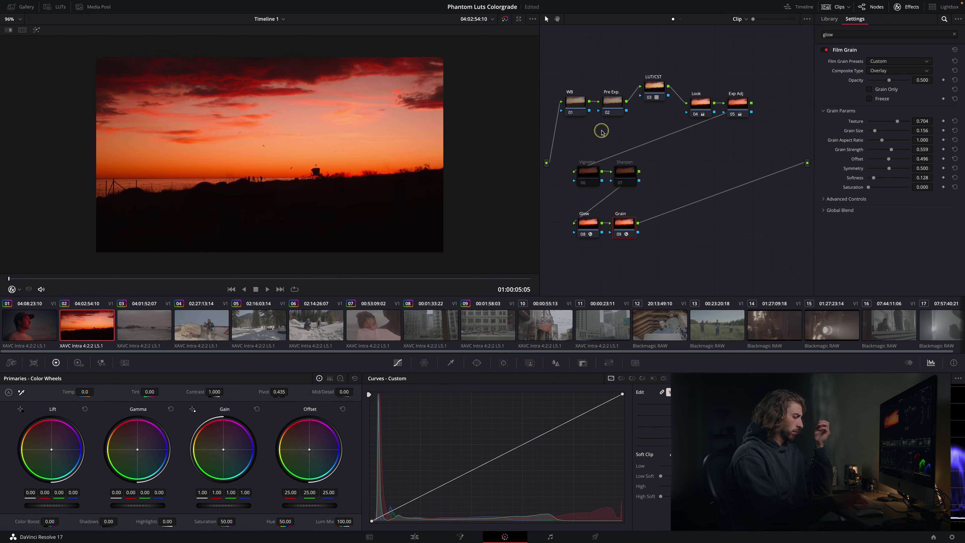
key("super+f")
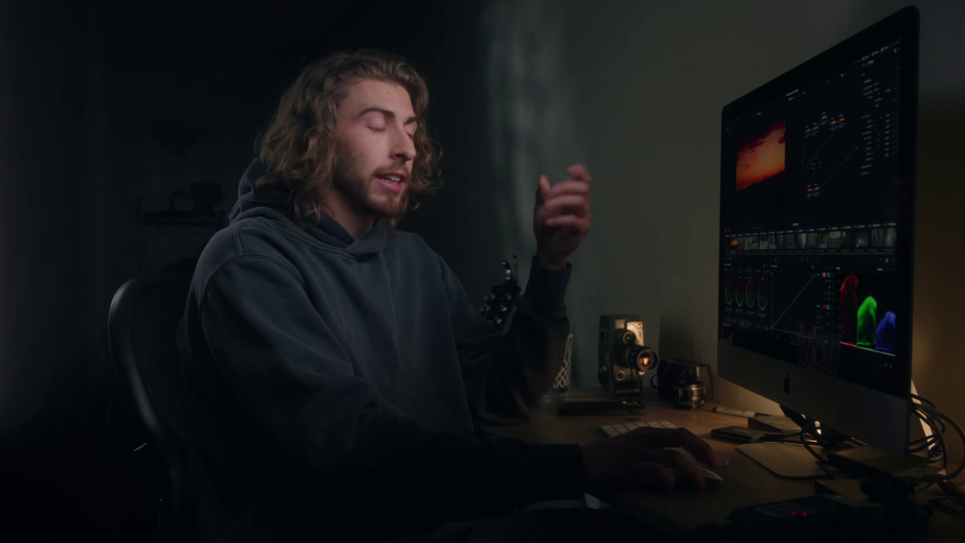
Step: Apply the Node Tree grade from the NODE TREE STRUCTURE album to the eighth clip and move the playhead to 01:00:37:00
left_click(781, 242)
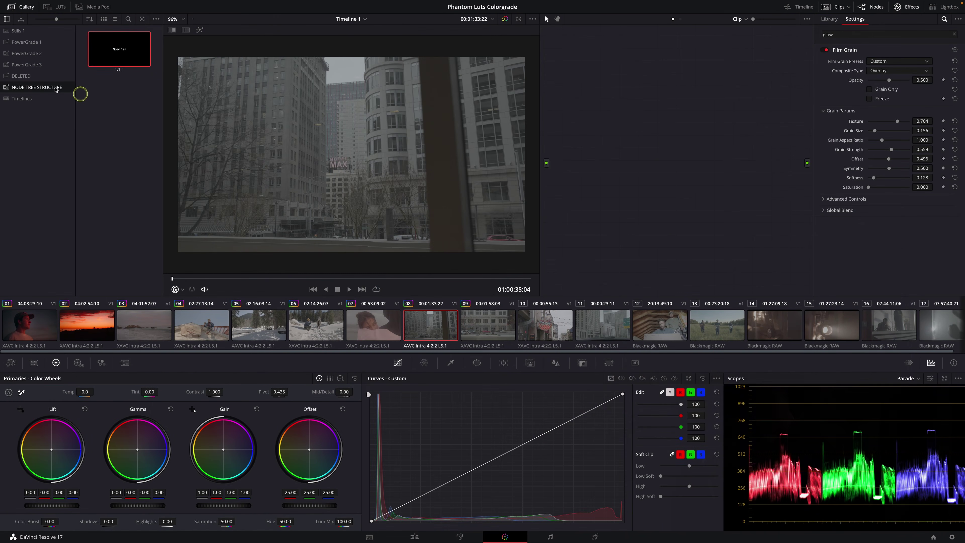
right_click(130, 57)
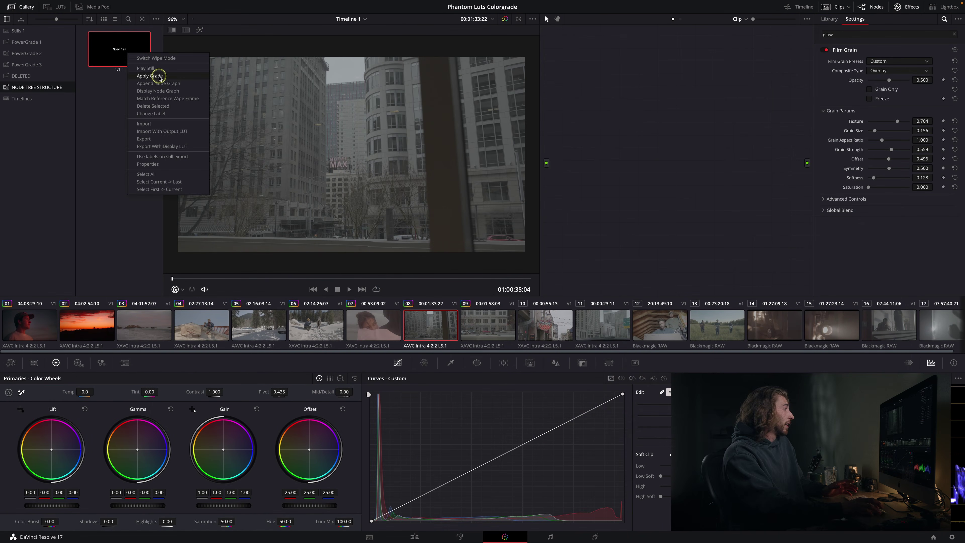
left_click(156, 73)
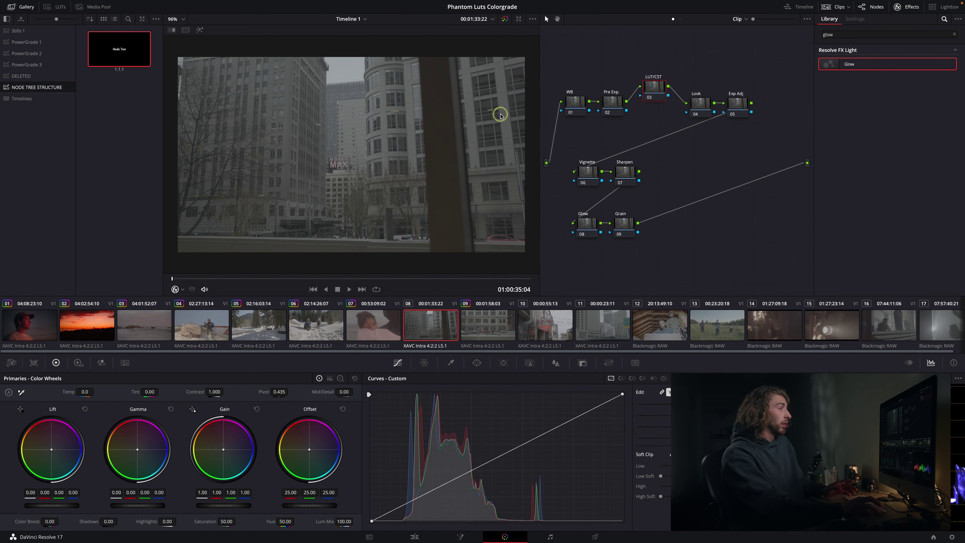
left_click_drag(276, 281, 332, 277)
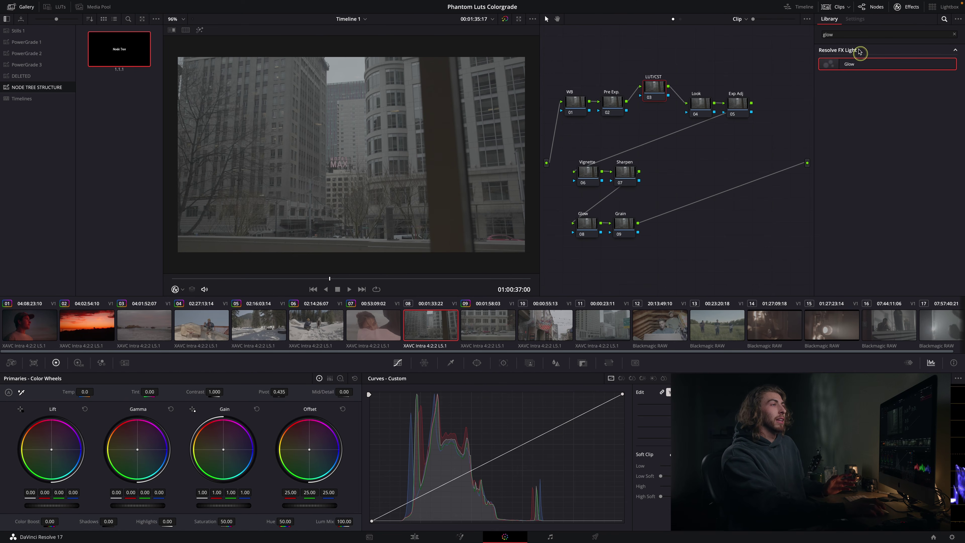
Step: Hide the effects library and preview the Phantom Fx6 LUTs on the building clip, including Neutral, Tungsten, Utopia and Ice Blue
left_click(918, 7)
left_click(706, 155)
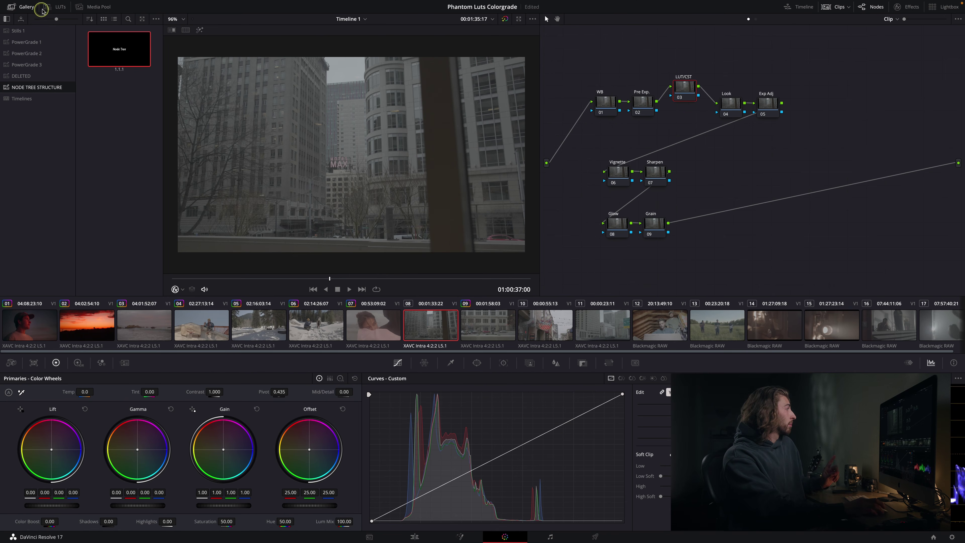
left_click(60, 6)
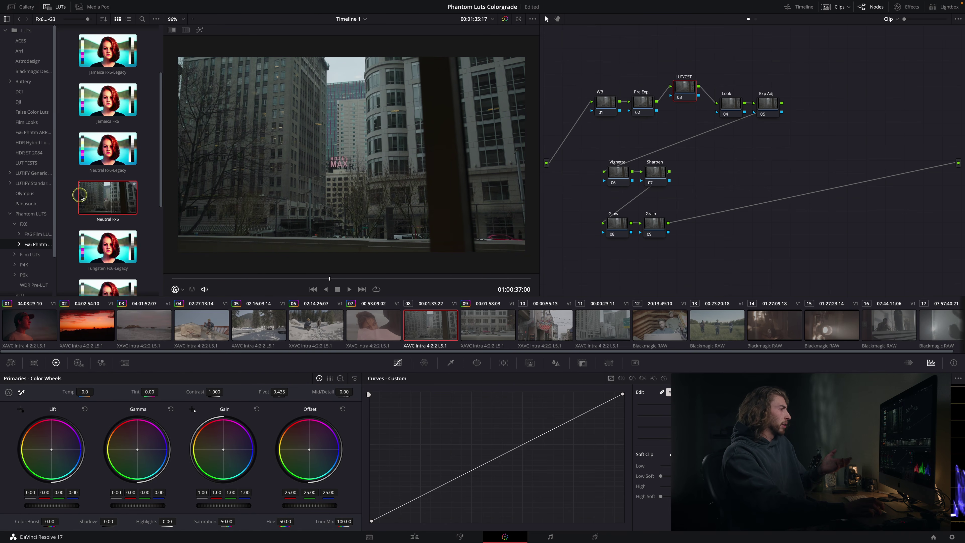
scroll(103, 197, "down", 3)
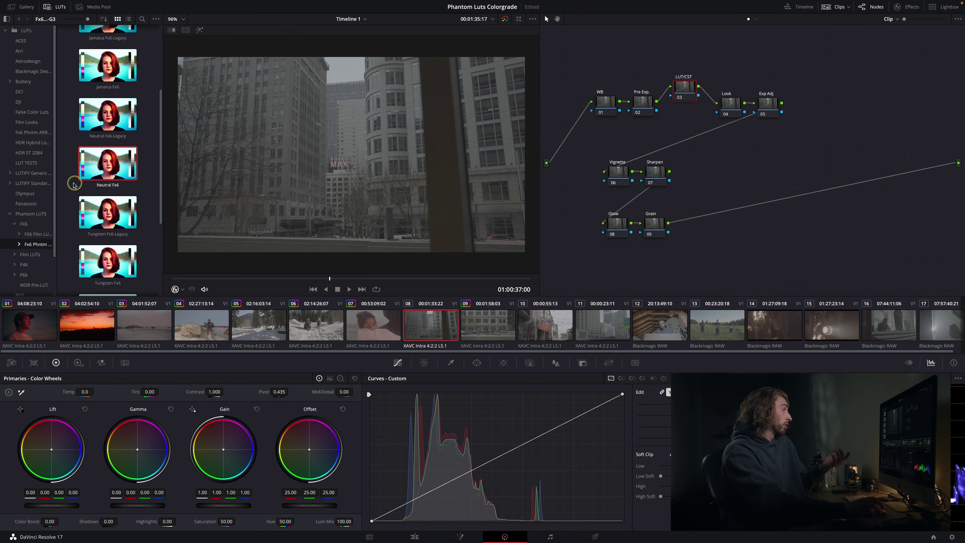
scroll(68, 188, "down", 1)
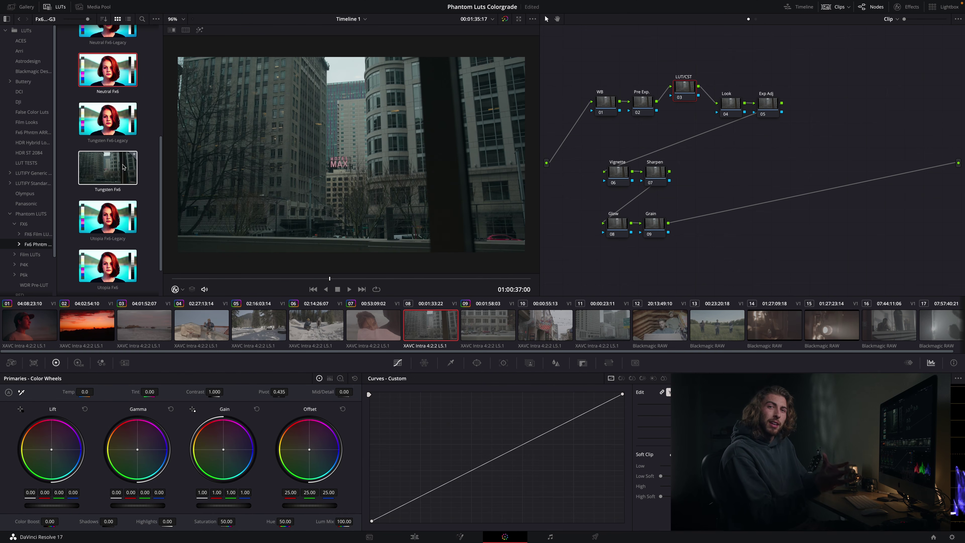
scroll(117, 167, "up", 5)
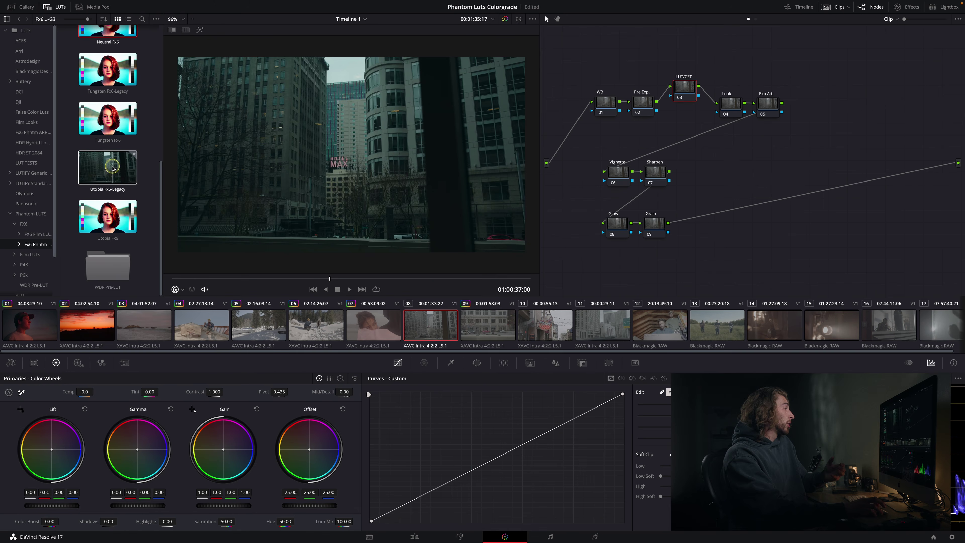
scroll(113, 169, "up", 1)
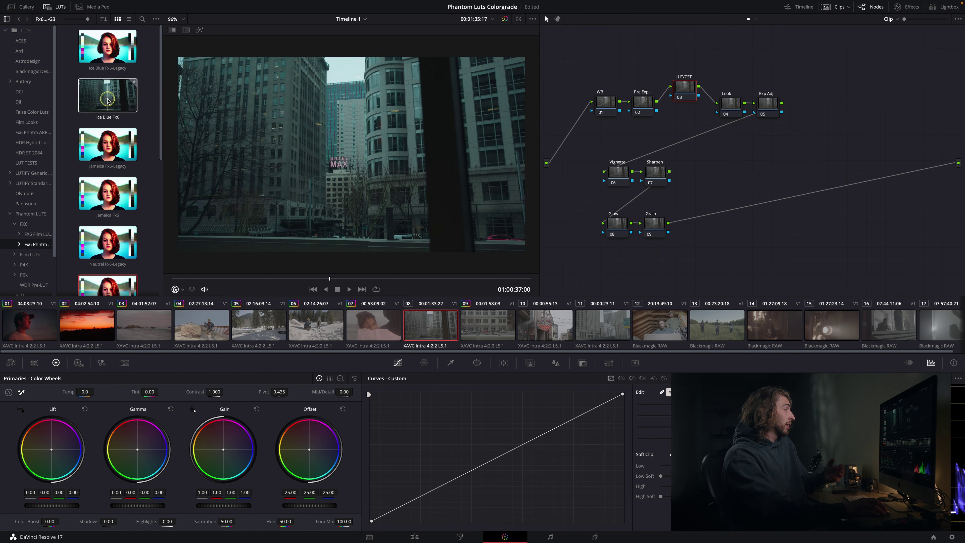
Step: Apply the Ice Blue Fx6 LUT to the LUT/CST node, fit the image in the viewer and close the LUT browser
right_click(106, 98)
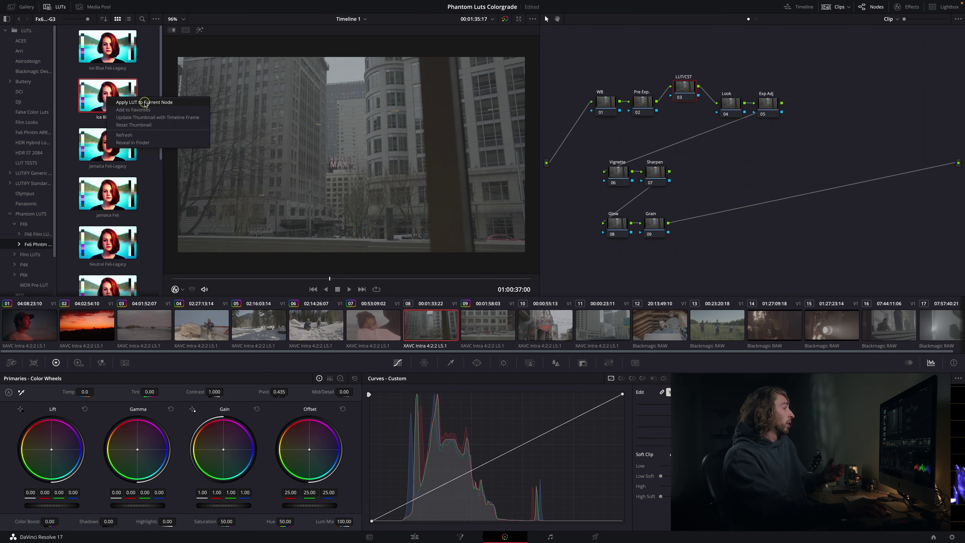
left_click(146, 103)
scroll(443, 123, "down", 5)
scroll(365, 108, "up", 5)
left_click(176, 19)
left_click(176, 31)
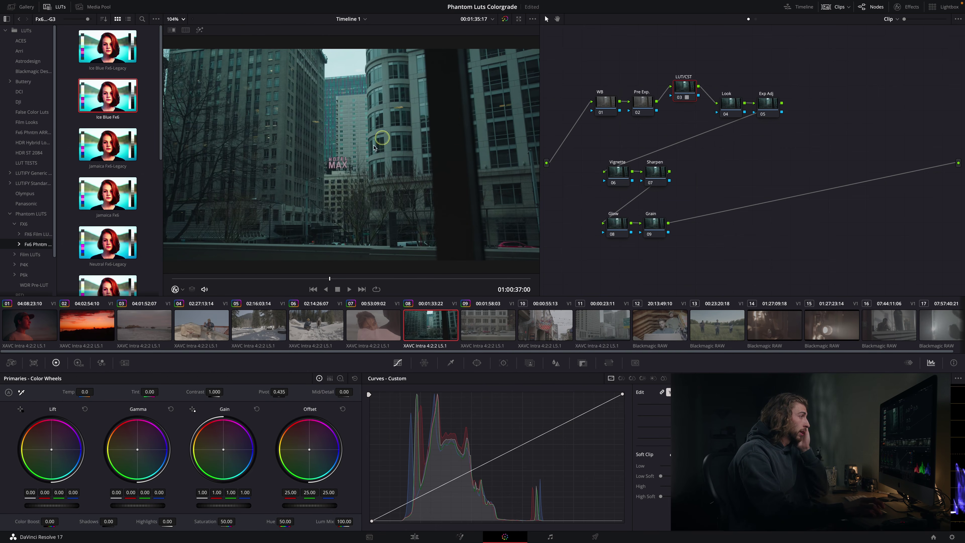
left_click(56, 6)
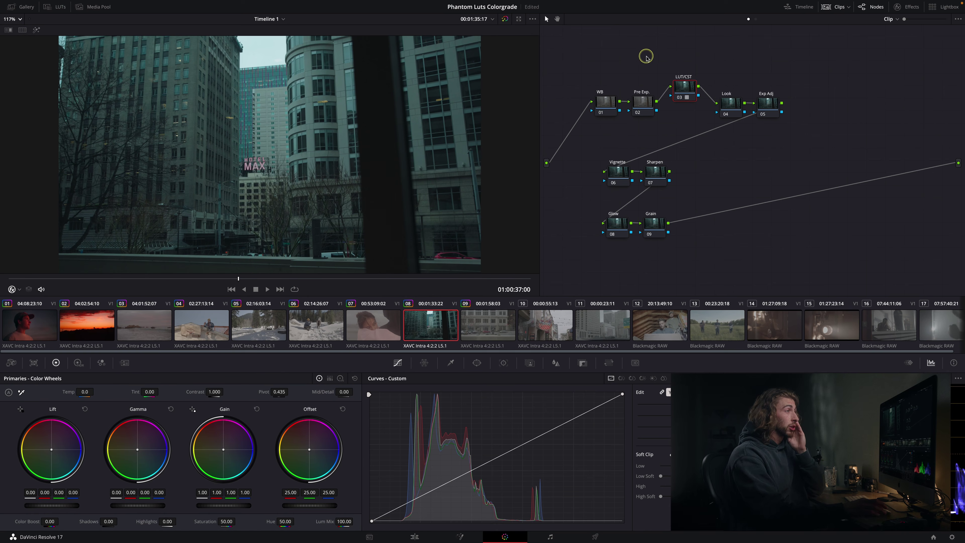
Step: Cool the building clip on the Look node with gamma red -0.02 and blue 0.01, and lift red -0.01
left_click(642, 107)
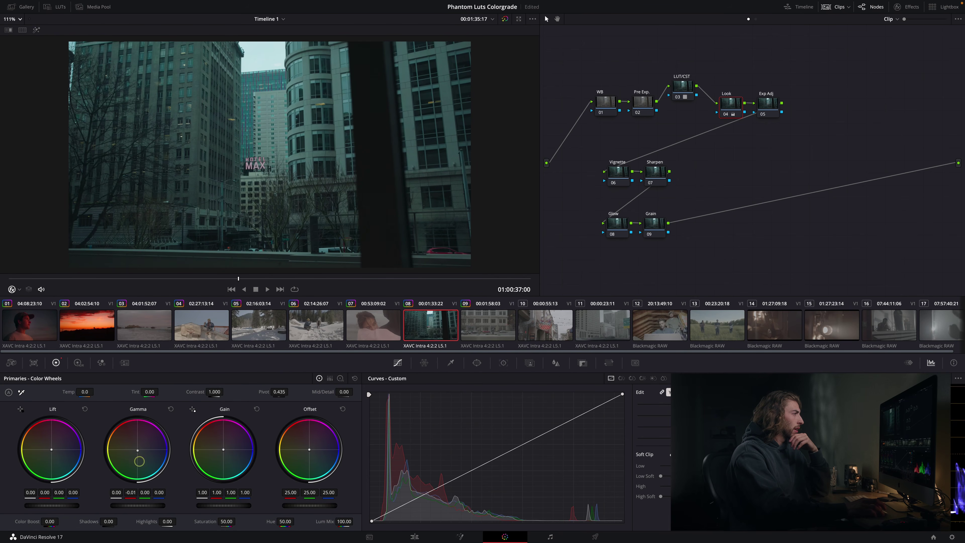
left_click_drag(137, 471, 139, 454)
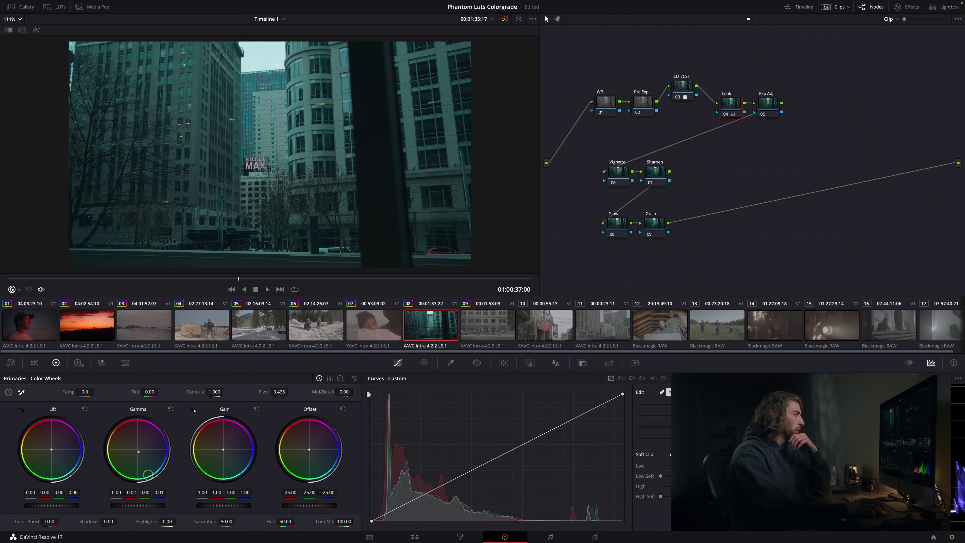
left_click_drag(49, 460, 53, 451)
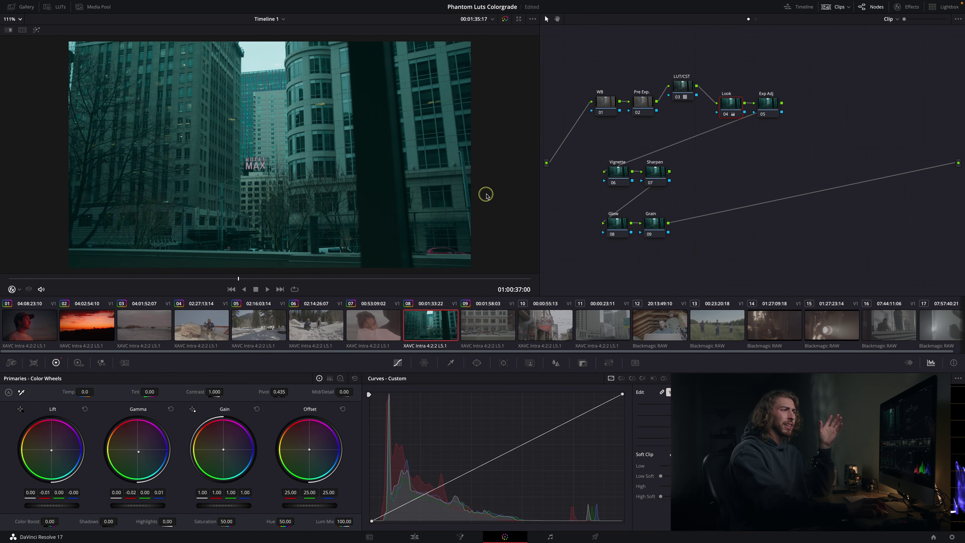
Step: Try shadow tints with the Look node's log wheels and settle on red 0.06, green -0.02 and low range 0.358
left_click(340, 378)
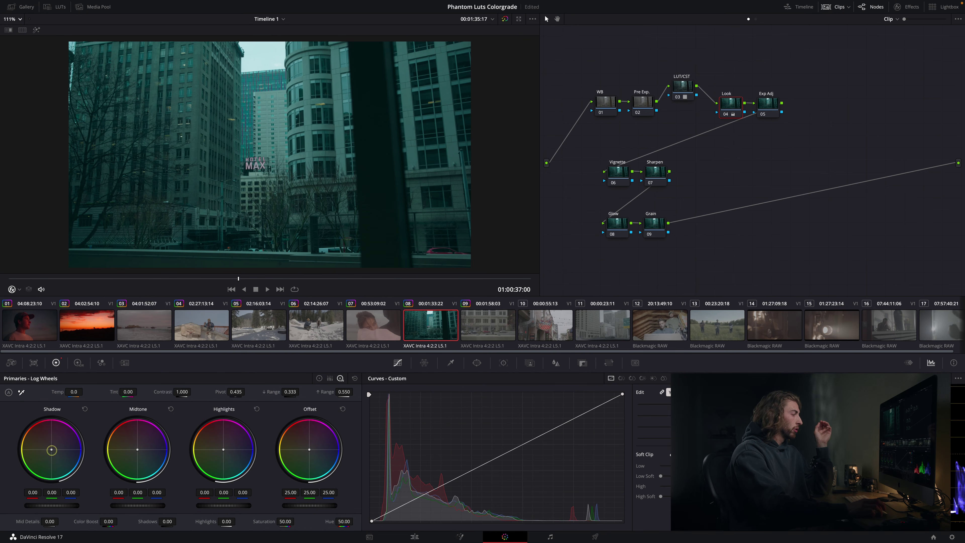
left_click_drag(39, 425, 48, 445)
double_click(54, 447)
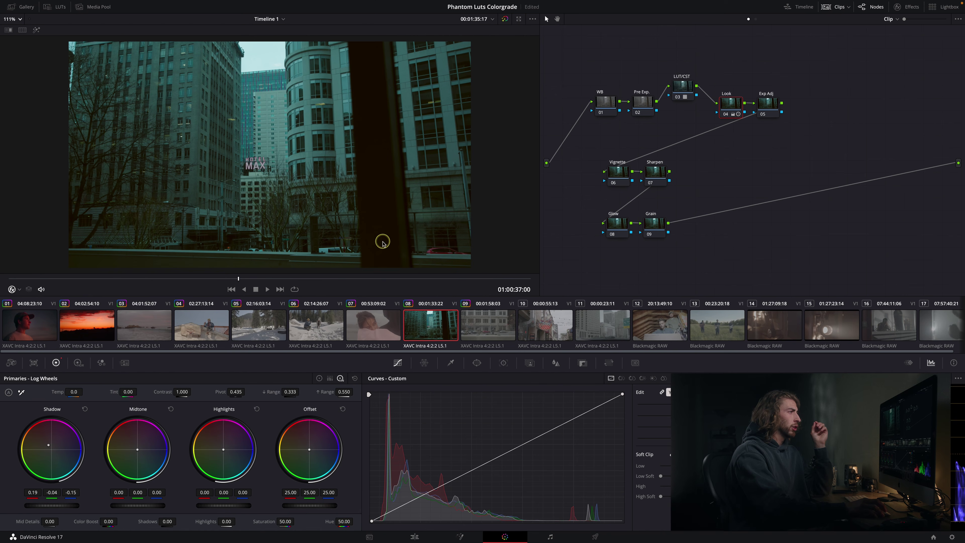
double_click(48, 447)
left_click_drag(49, 436, 17, 448)
double_click(53, 449)
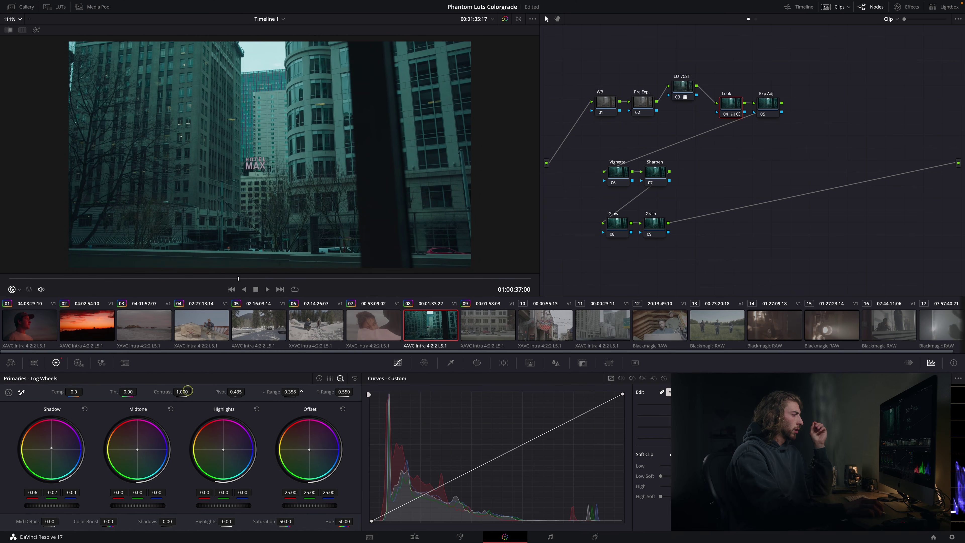
Step: Set the Look node's gain to red 0.99, green 1.01 and blue 0.96, and select the Exp Adj node
left_click(907, 70)
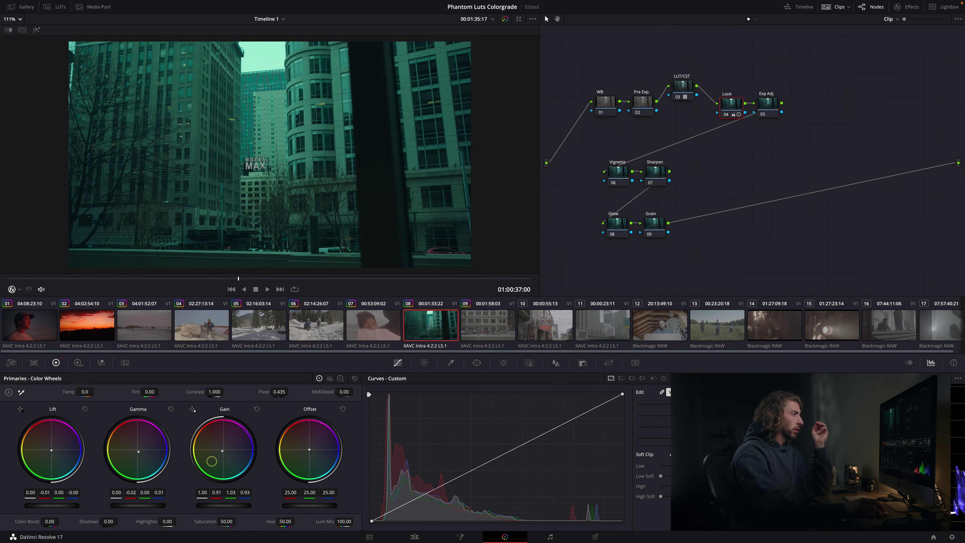
left_click_drag(223, 453, 224, 453)
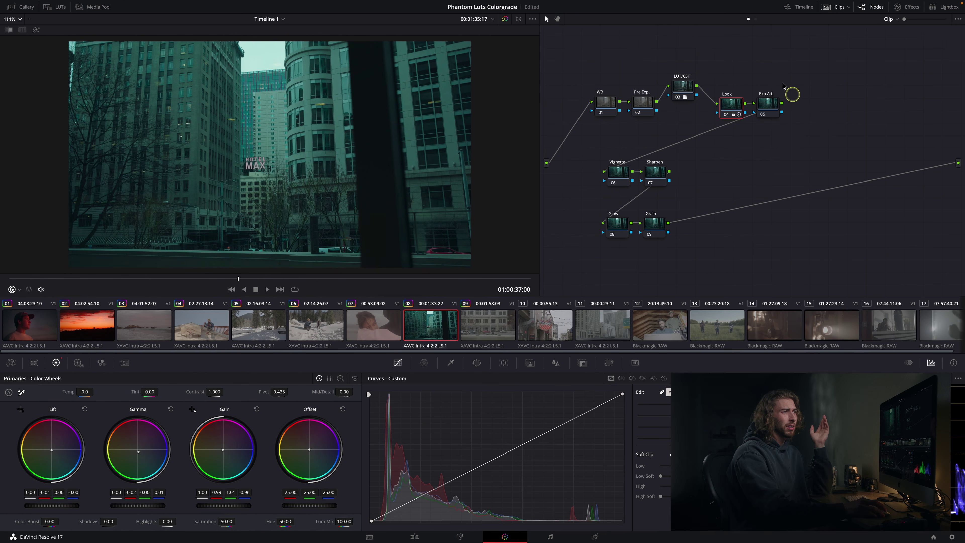
left_click(766, 104)
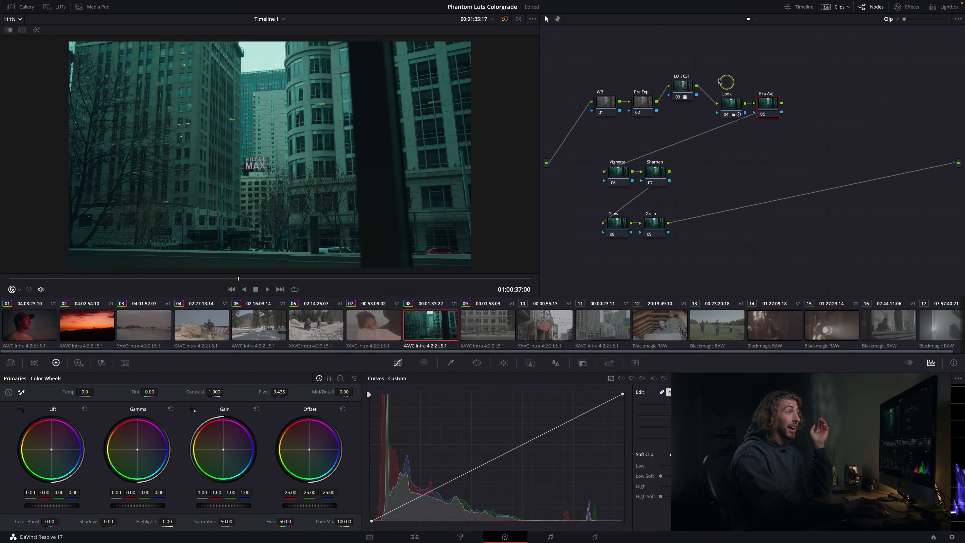
Step: Compare the building clip with the Look node disabled and enabled, leaving the node on
left_click(728, 114)
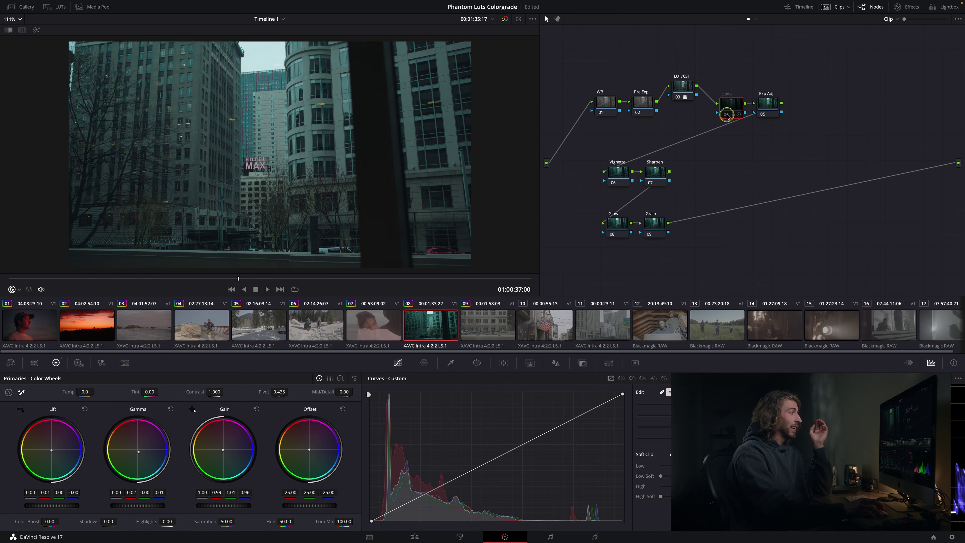
left_click(727, 115)
left_click(727, 115)
left_click(728, 114)
Step: Darken the building clip on the Exp Adj node with gamma -0.02 and gain 0.94, and compare before and after
left_click(768, 106)
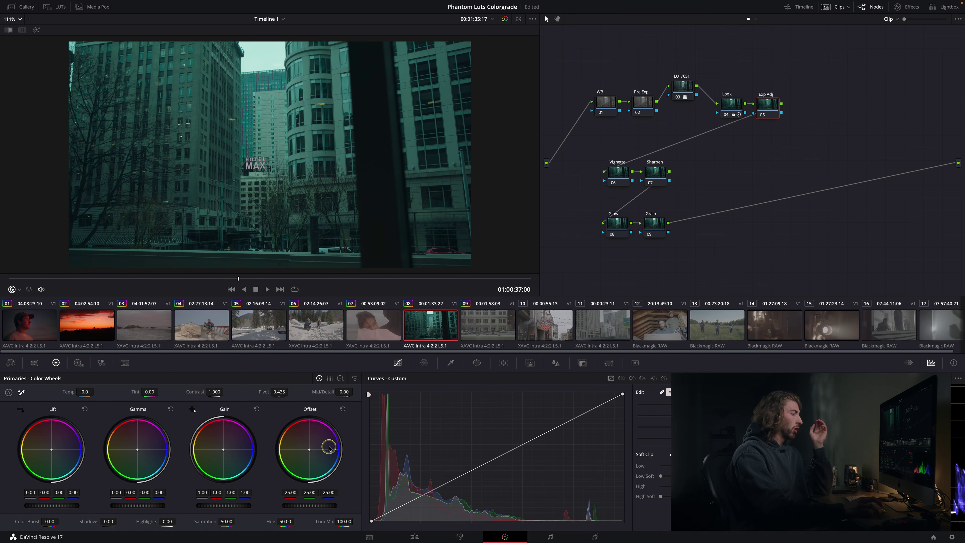
left_click_drag(135, 507, 103, 507)
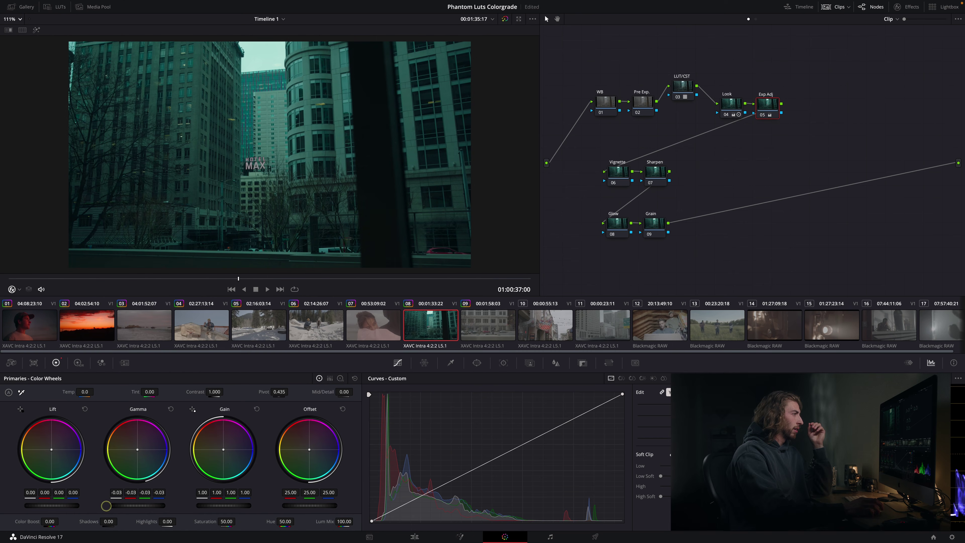
left_click(171, 410)
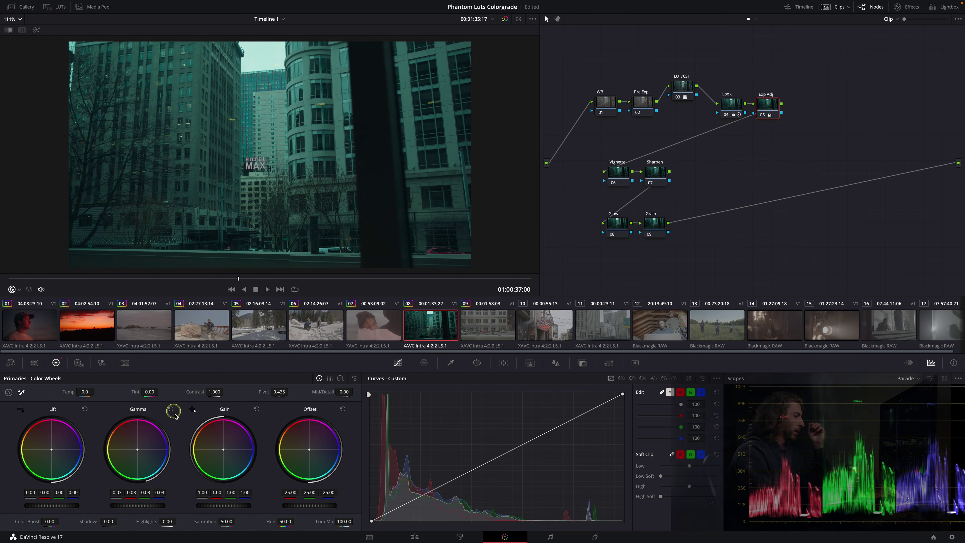
left_click_drag(230, 506, 209, 507)
left_click_drag(118, 506, 96, 502)
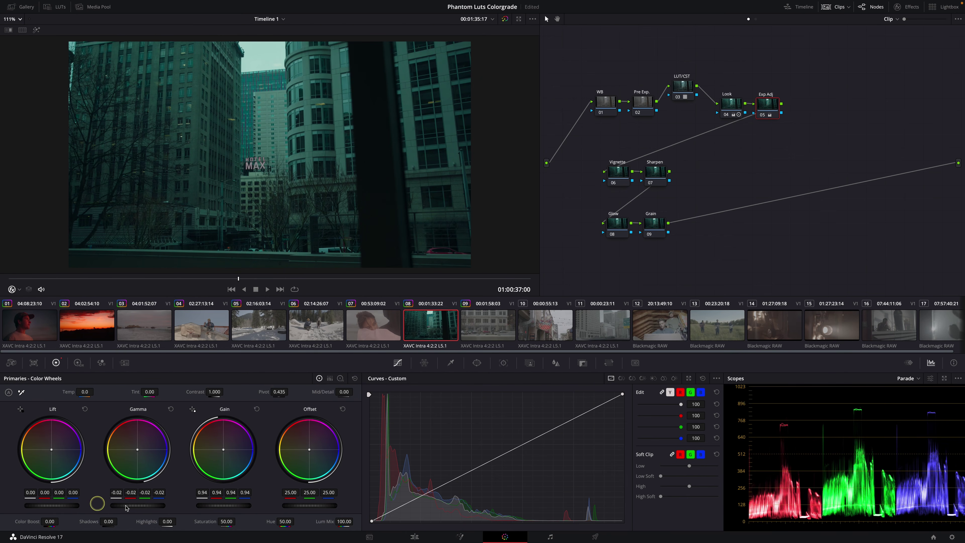
left_click(763, 115)
left_click(763, 115)
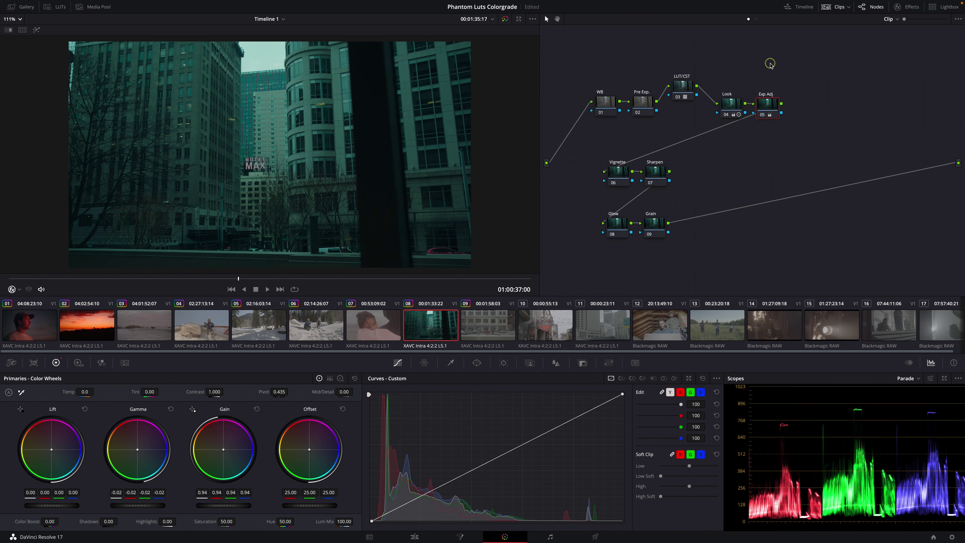
Step: Disable the Vignette and Sharpen nodes together
left_click(627, 172)
left_click_drag(605, 155, 698, 204)
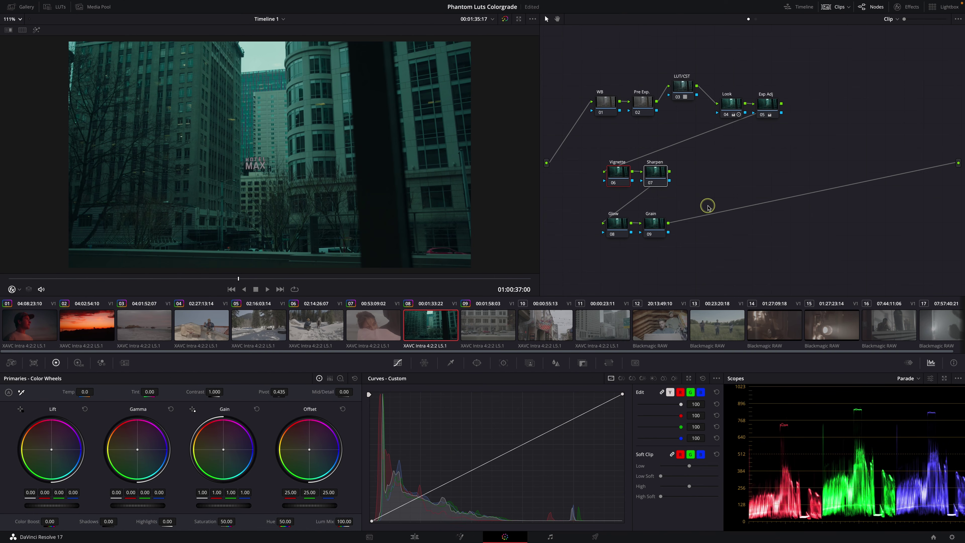
key("ctrl+d")
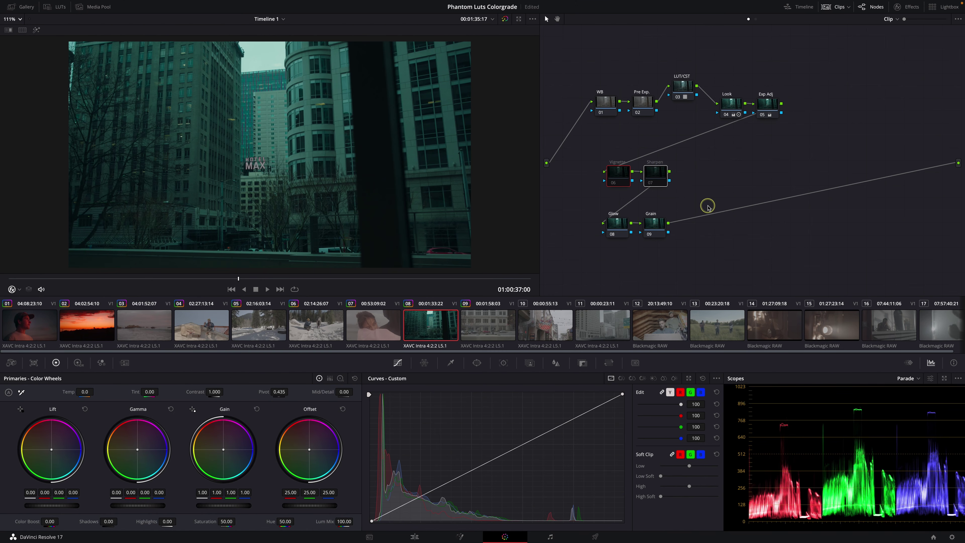
Step: Add the Glow effect to the Glow node and set its composite type to Softlight
left_click(626, 231)
left_click(897, 8)
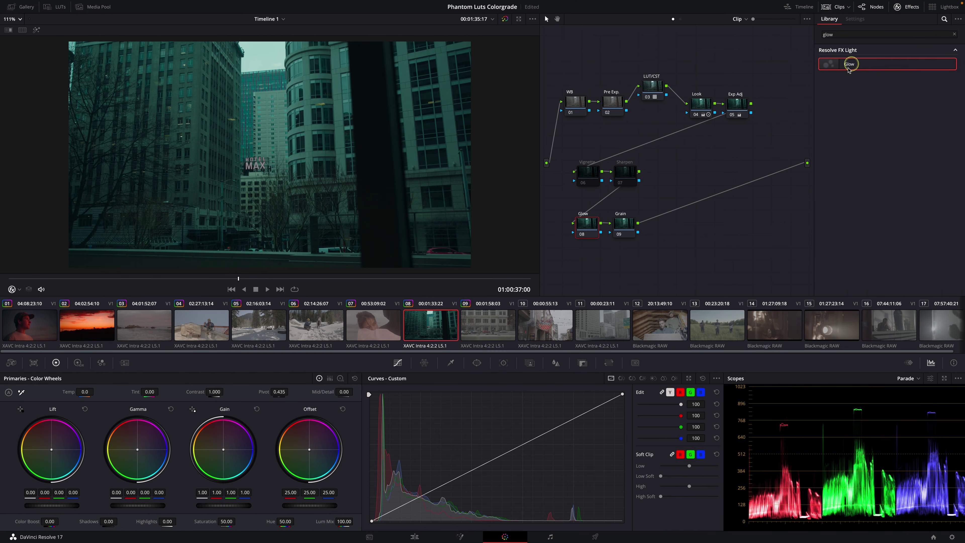
left_click_drag(858, 62, 587, 224)
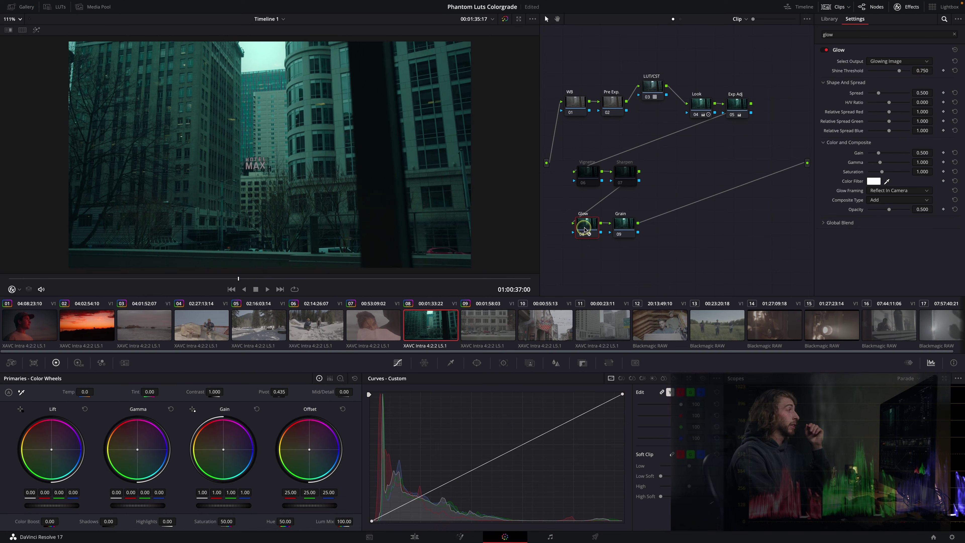
left_click(882, 201)
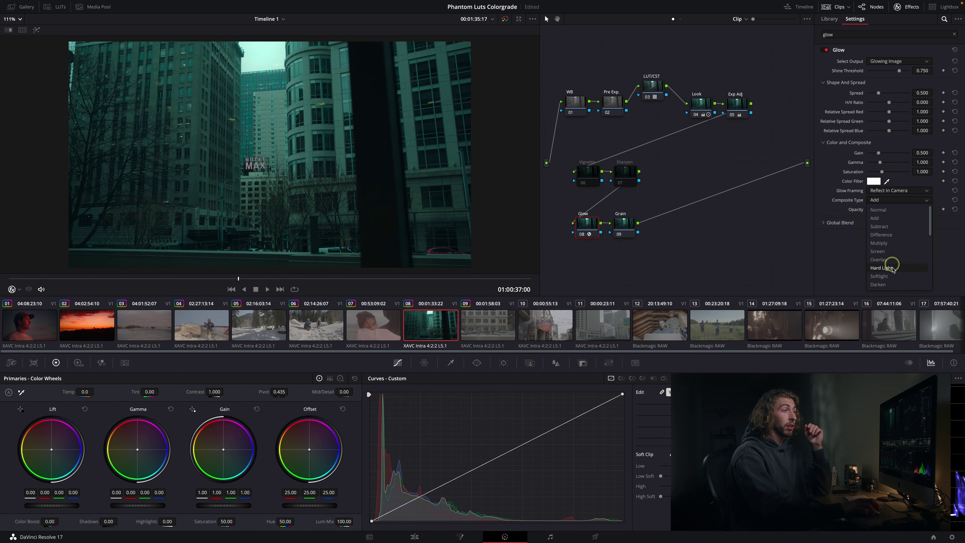
left_click(891, 277)
Step: Set the glow's shine threshold to 0.083 and its global blend to 0.386
left_click_drag(899, 70, 873, 71)
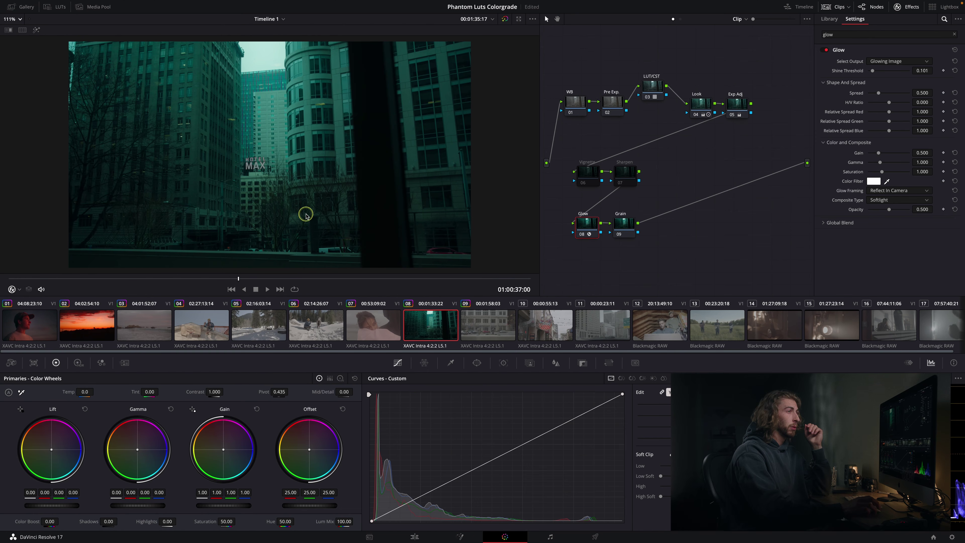
left_click_drag(877, 73, 869, 72)
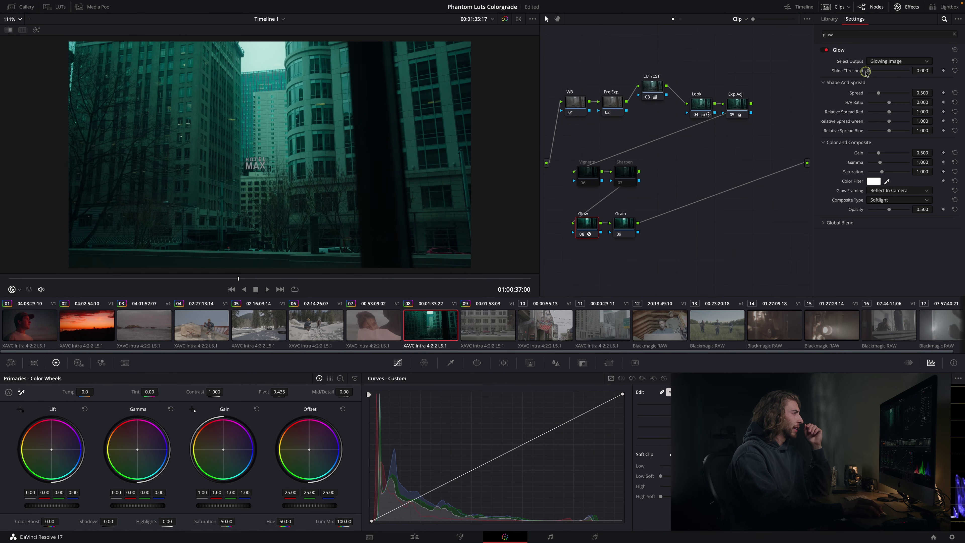
left_click_drag(869, 72, 873, 74)
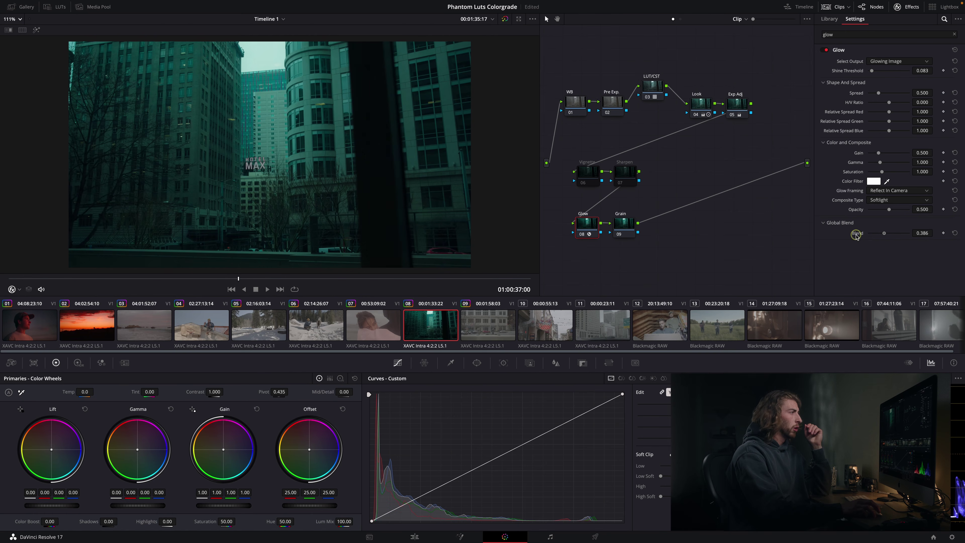
left_click_drag(903, 228, 884, 231)
Step: Find the Film Grain effect in the effects library and apply it to the Grain node
left_click(632, 228)
left_click(865, 33)
type("gra")
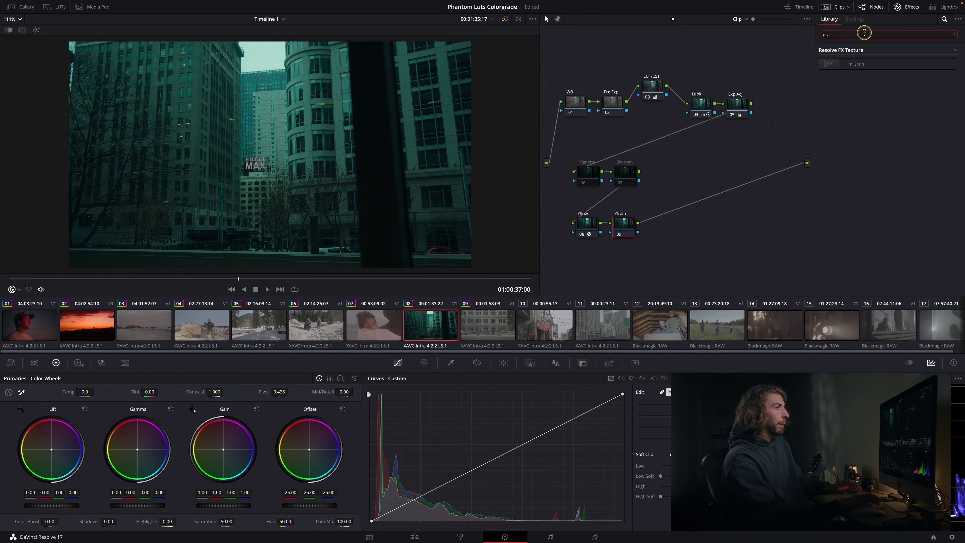
left_click_drag(853, 64, 629, 225)
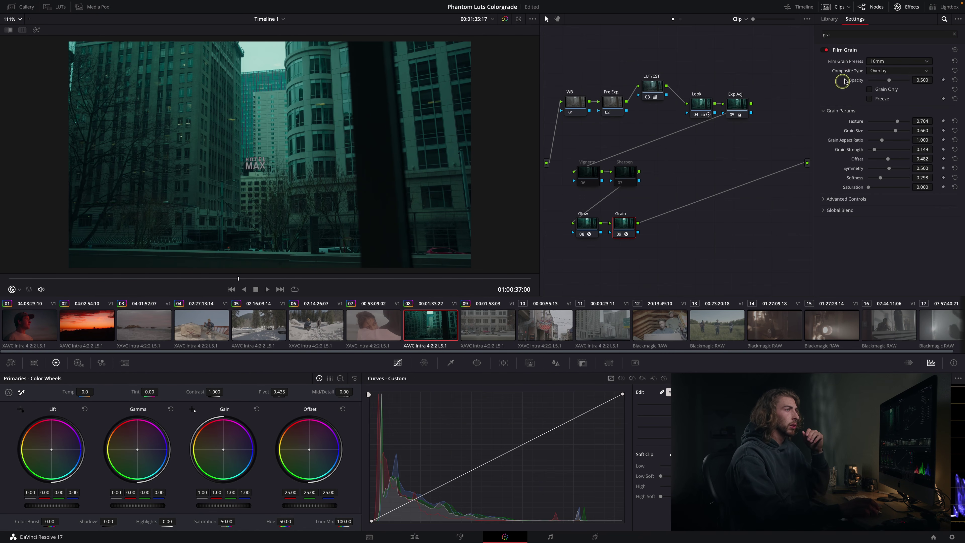
Step: Change the film grain preset and customize it with grain size 0.175, grain strength 0.532 and softness 0.165
left_click(891, 60)
left_click(895, 137)
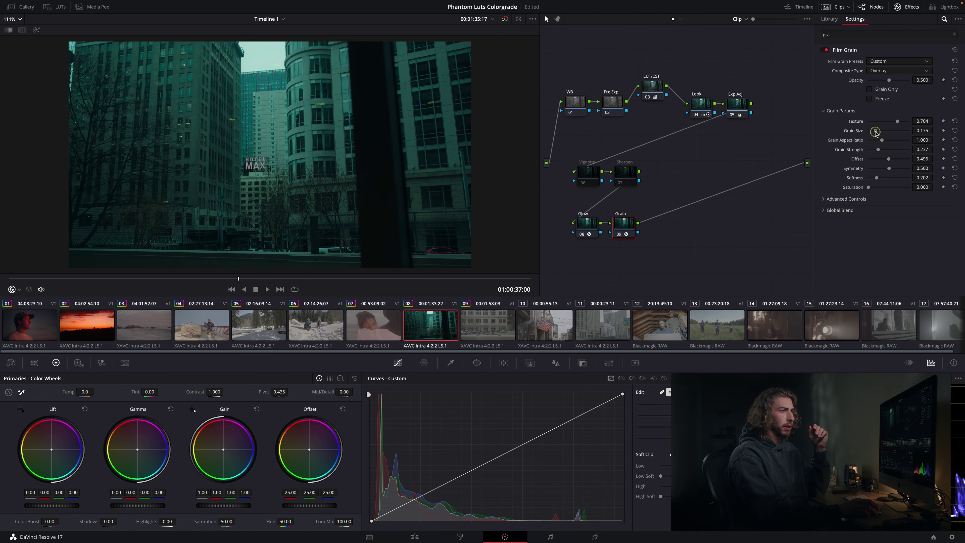
left_click_drag(885, 152, 875, 178)
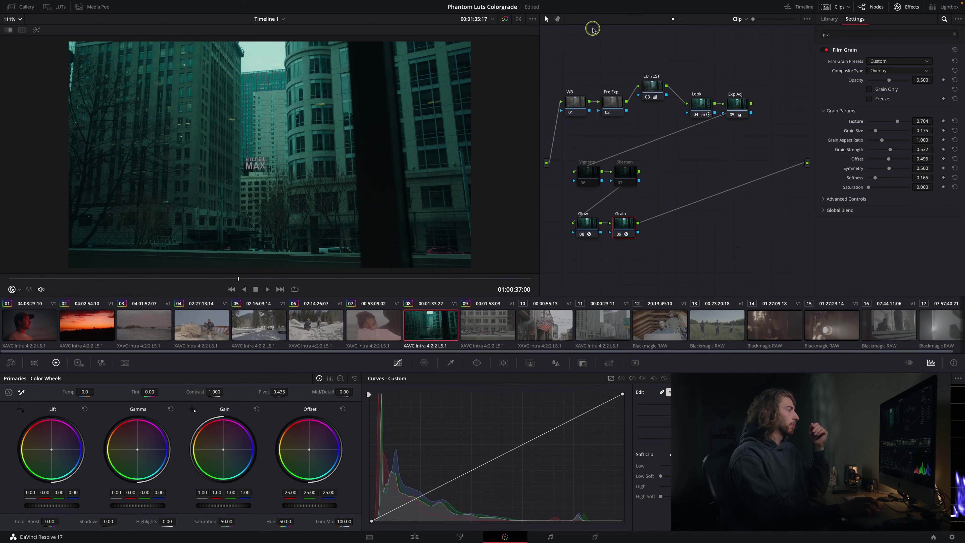
Step: Review the graded building clip full screen, close the Gallery and reduce the viewer zoom to 74%
key("super+f")
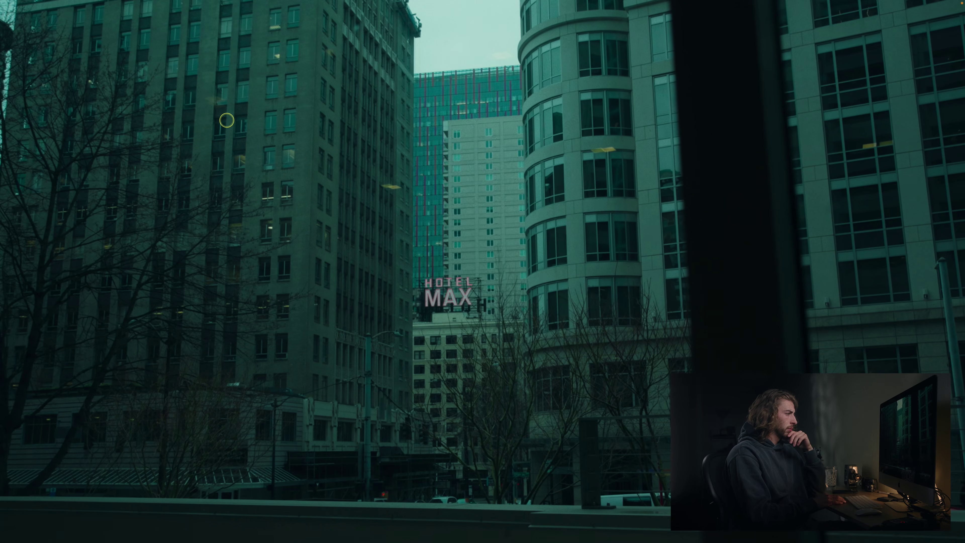
key("Down")
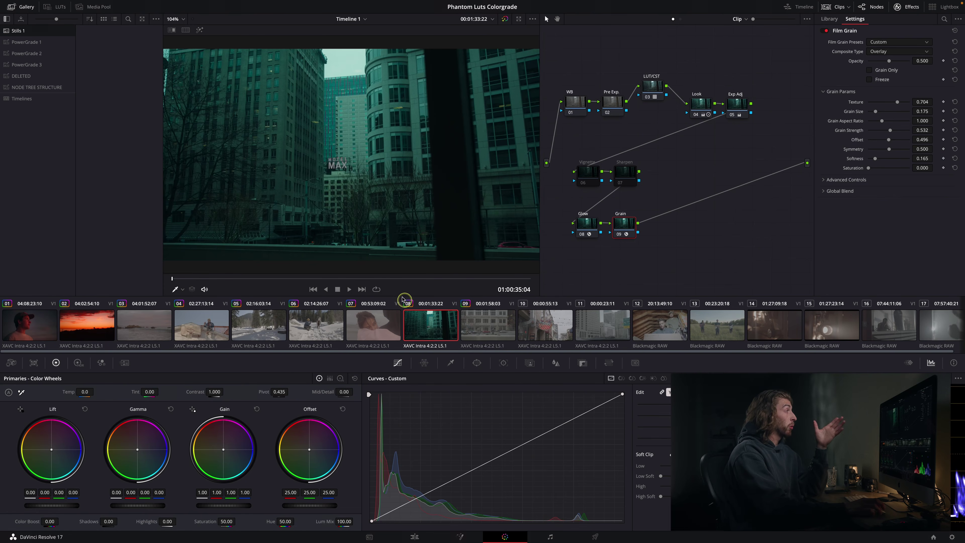
scroll(278, 167, "down", 4)
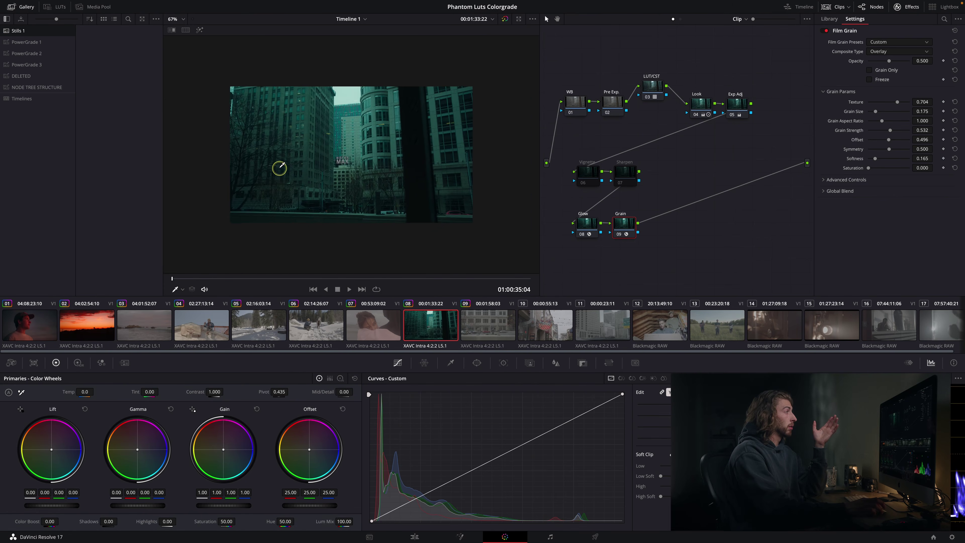
scroll(277, 167, "up", 4)
left_click(27, 8)
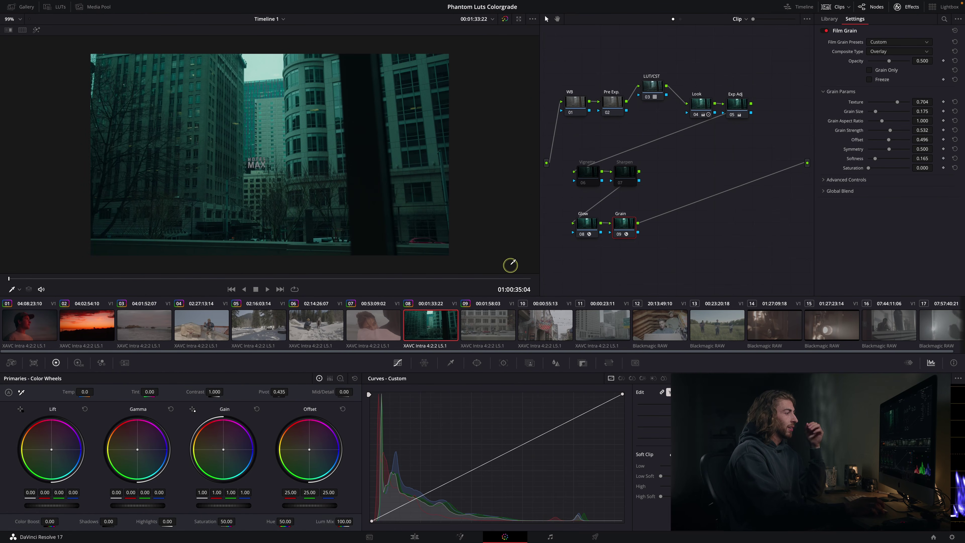
scroll(308, 168, "down", 2)
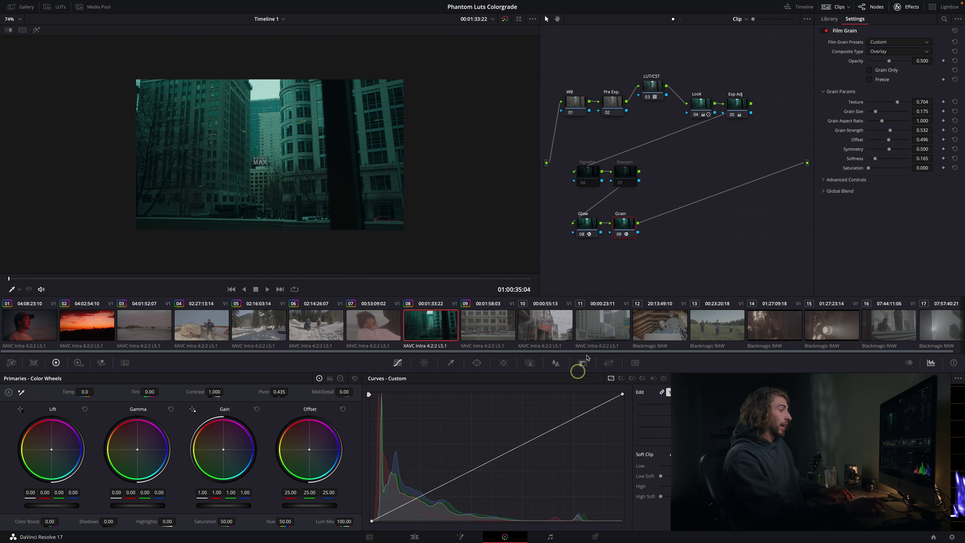
Step: Select clips 08 to 11 and apply the grade of clip 08 to all of them
left_click(564, 323, "shift")
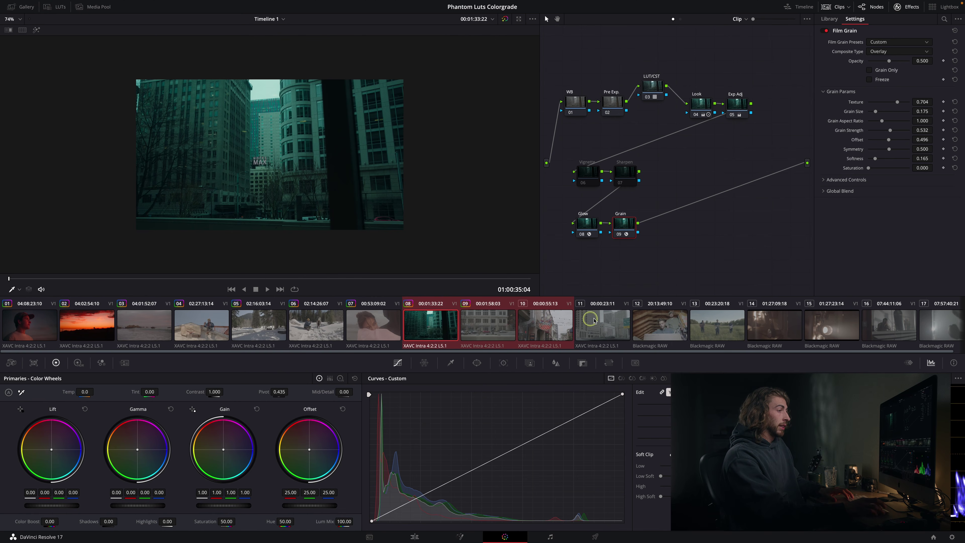
left_click(608, 323, "shift")
right_click(450, 326)
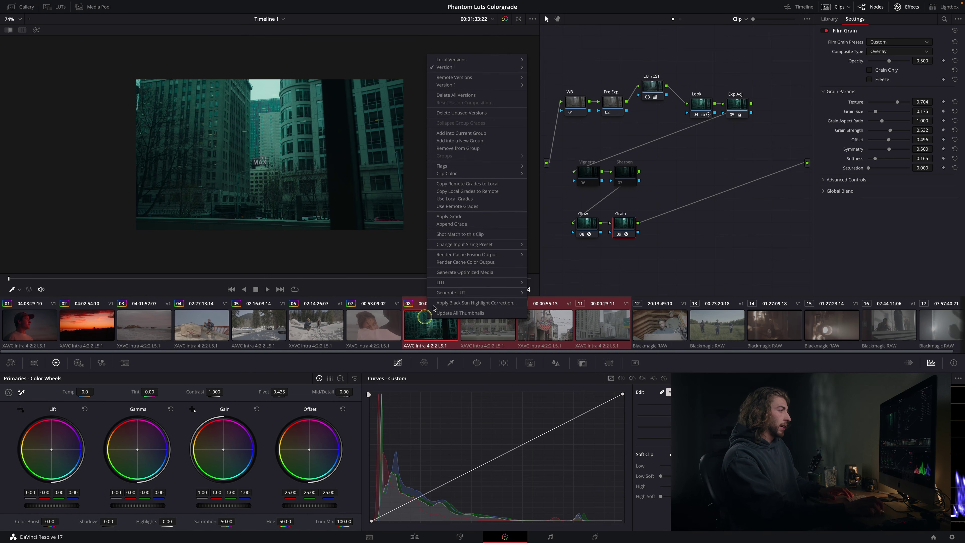
left_click(449, 216)
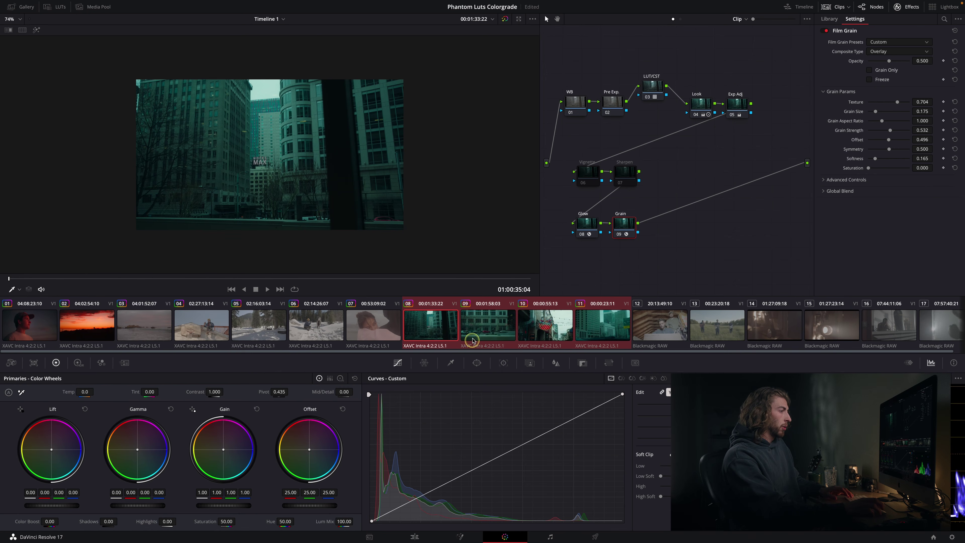
Step: Review the copied grade on clips 09, 10 and 11 at several points along the footage
left_click(503, 328)
left_click(537, 325)
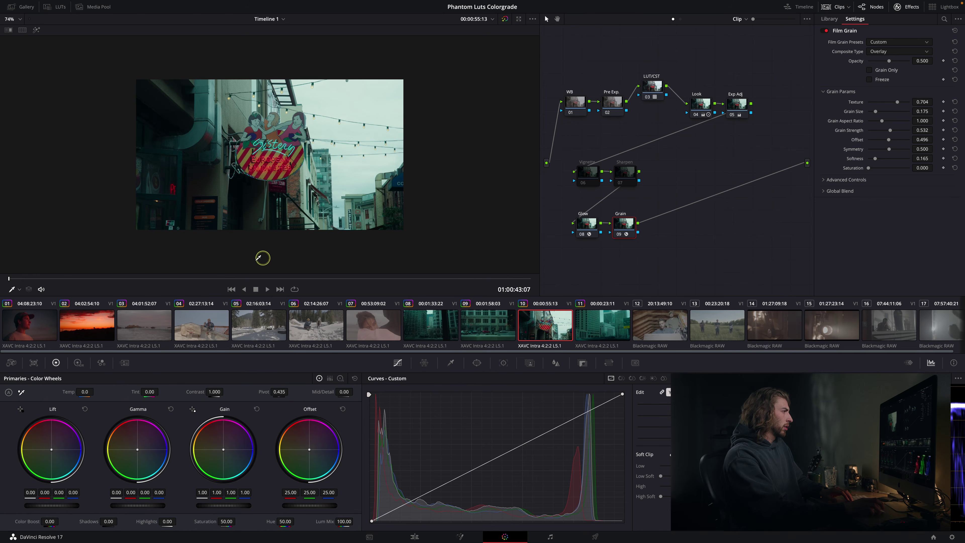
left_click(177, 280)
left_click(378, 275)
left_click(605, 330)
key("space")
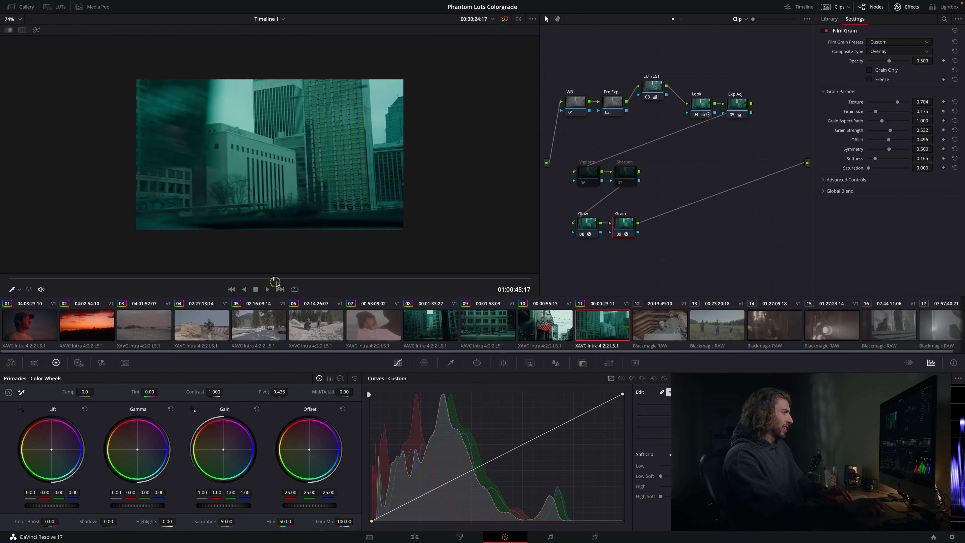
Step: Compare clip 11 with all grades bypassed and with only the Look node disabled, restoring both
left_click(506, 19)
left_click(505, 20)
left_click_drag(301, 276, 137, 275)
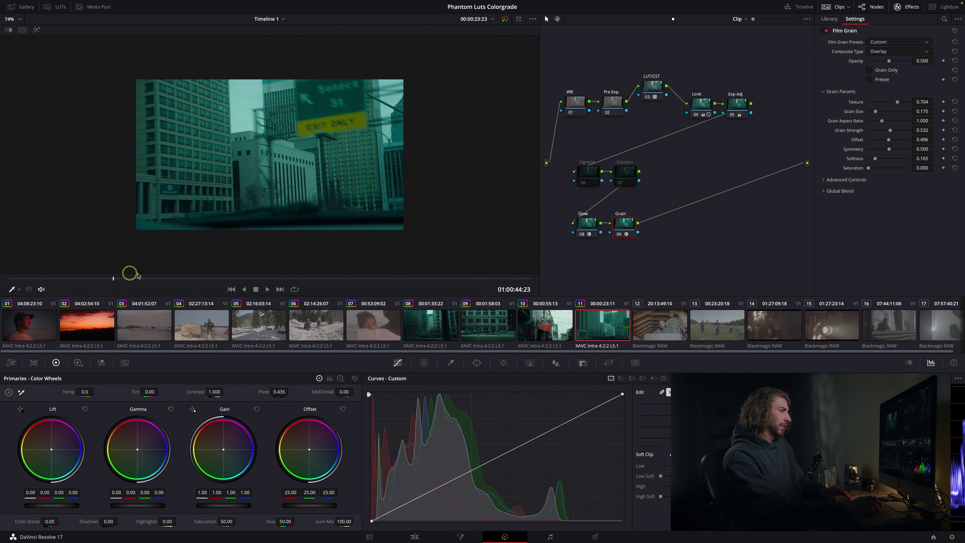
left_click(703, 103)
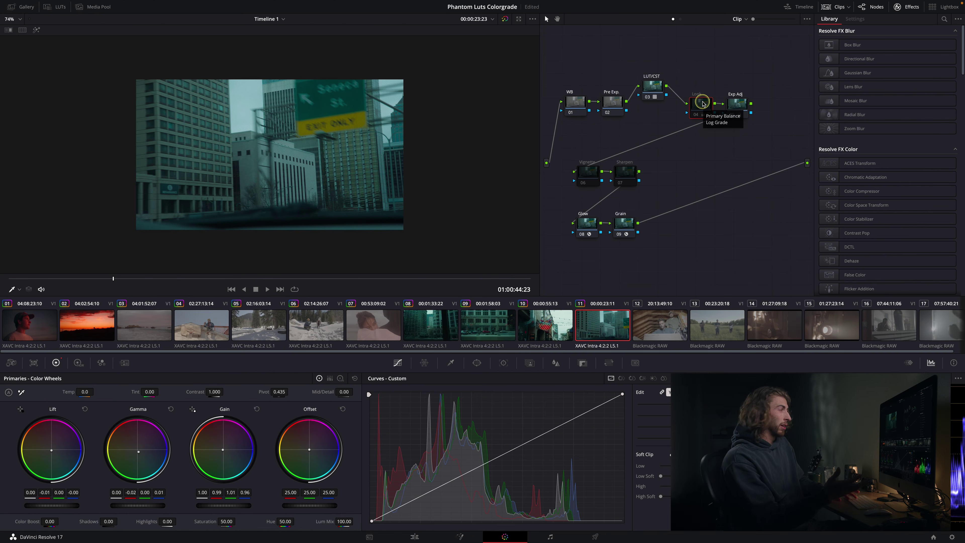
key("ctrl+d")
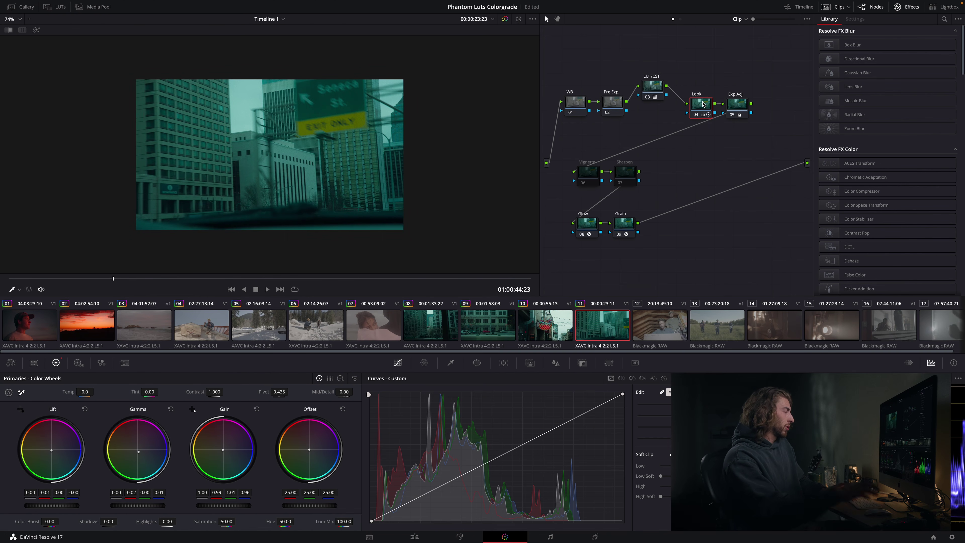
Step: Scrub through clip 11 and the street sign clip 10 to check the grade
left_click_drag(132, 279, 279, 276)
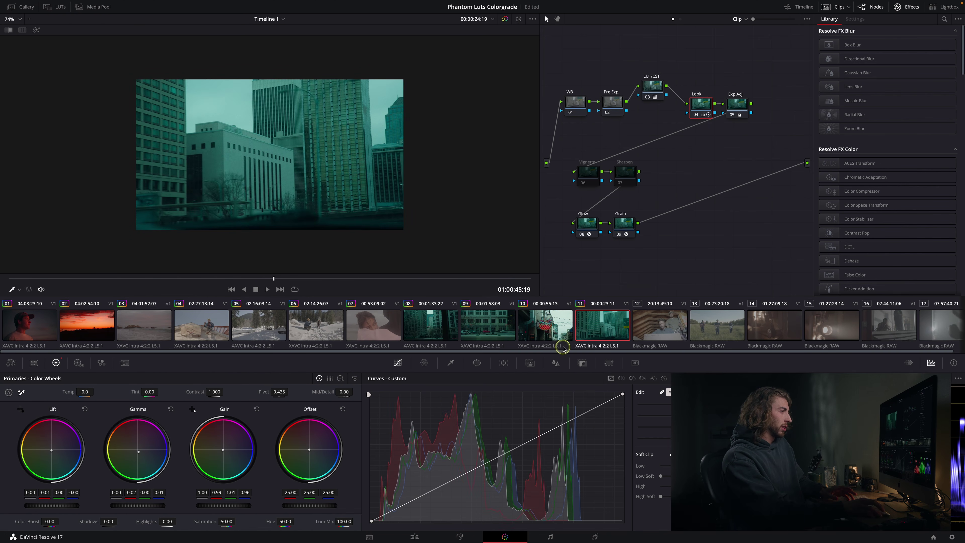
left_click(553, 332)
left_click_drag(162, 279, 367, 288)
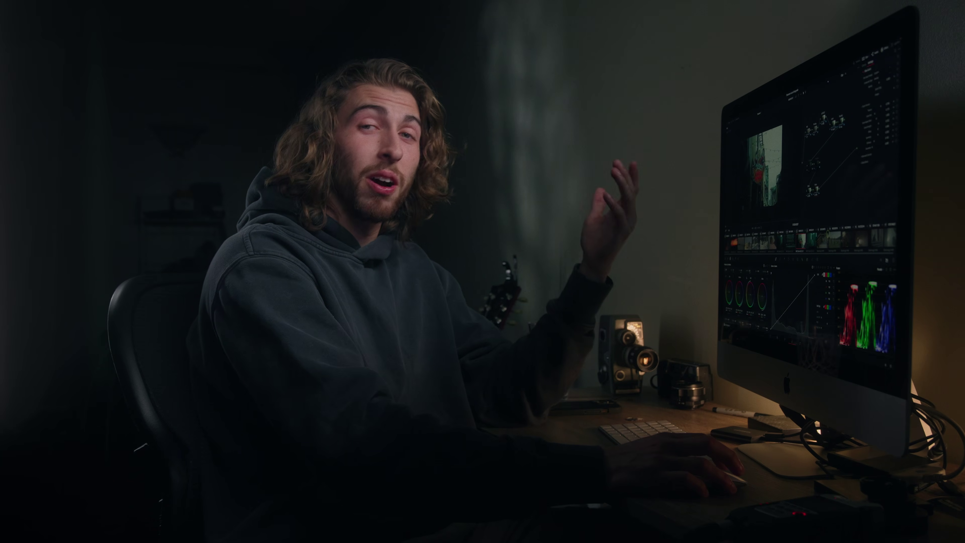
left_click(822, 241)
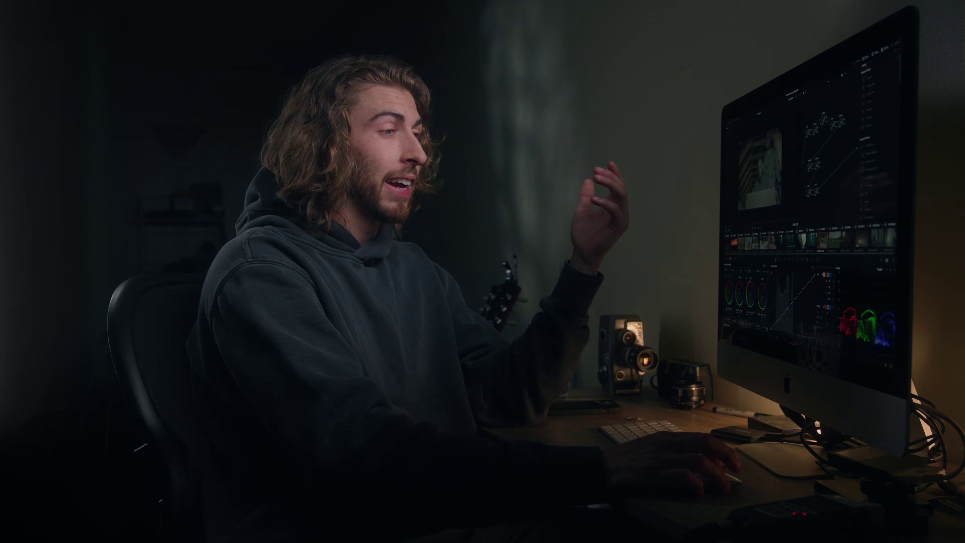
left_click(835, 240)
left_click(848, 240)
left_click(861, 239)
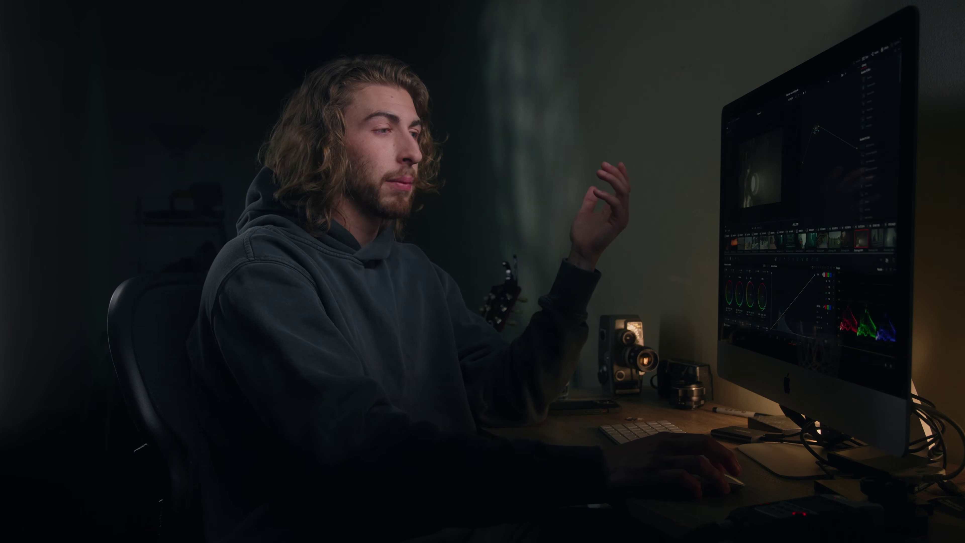
Step: Apply the Node Tree grade from the NODE TREE STRUCTURE album to clip 13 of the band in the field
left_click(835, 239)
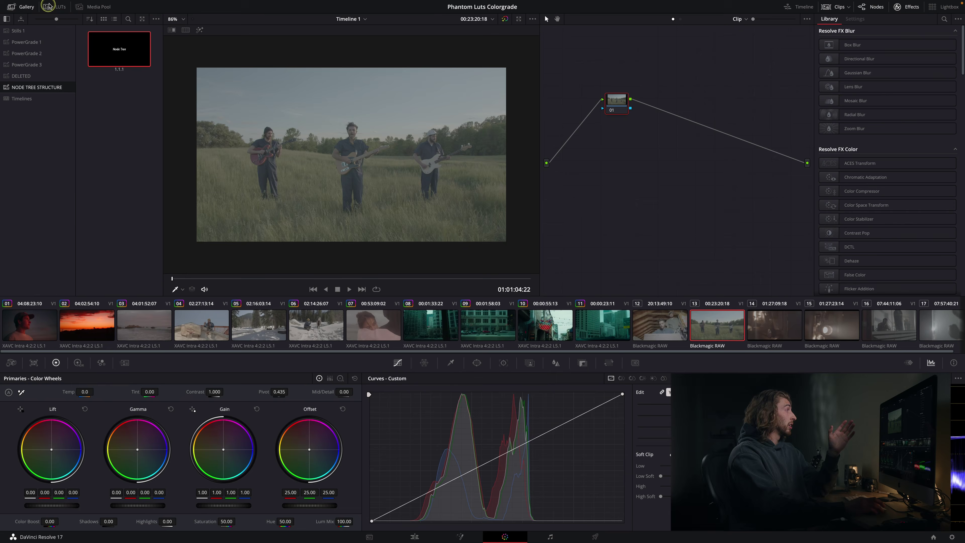
left_click(50, 6)
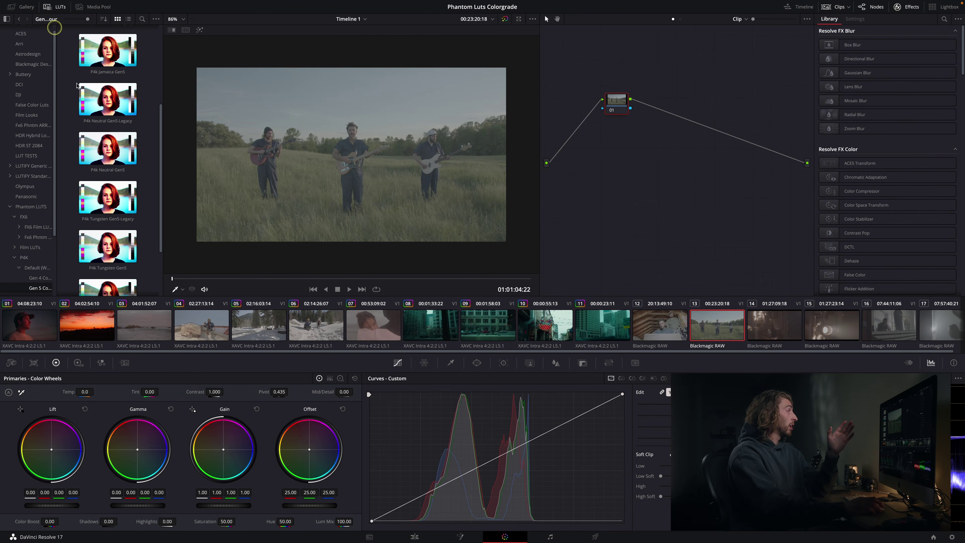
left_click(18, 12)
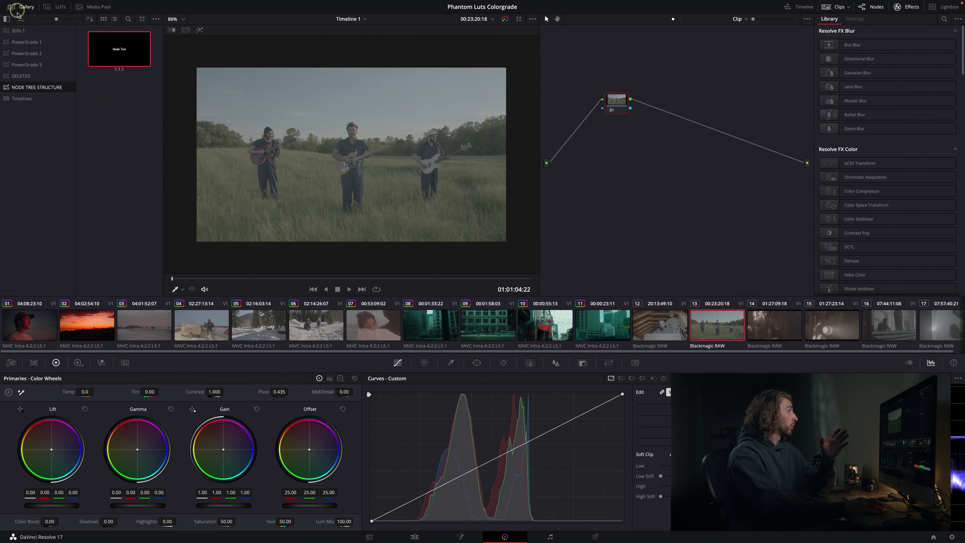
right_click(121, 61)
left_click(147, 84)
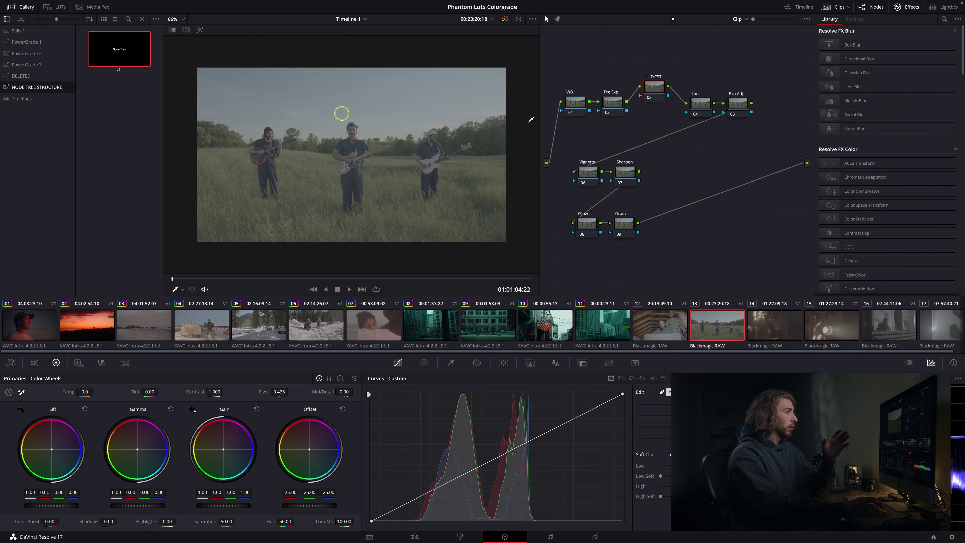
Step: Apply the P4k Neutral Gen5 LUT to the LUT/CST node and compare the clip with all grades bypassed and restored
left_click(54, 7)
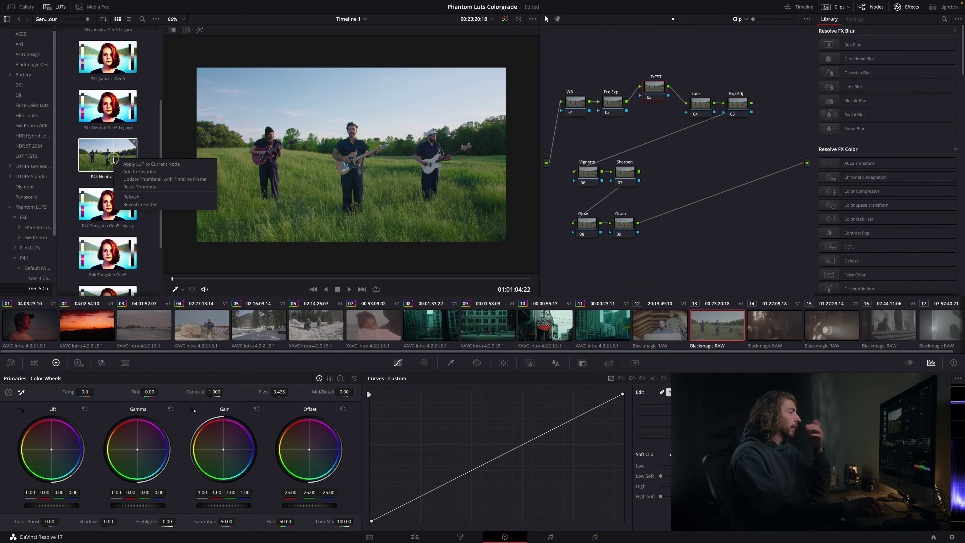
double_click(120, 162)
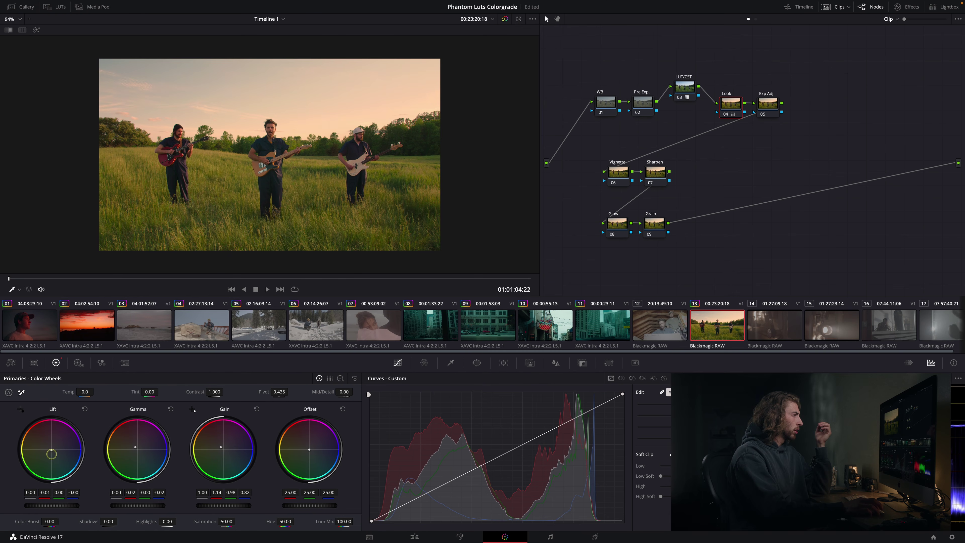
left_click(502, 20)
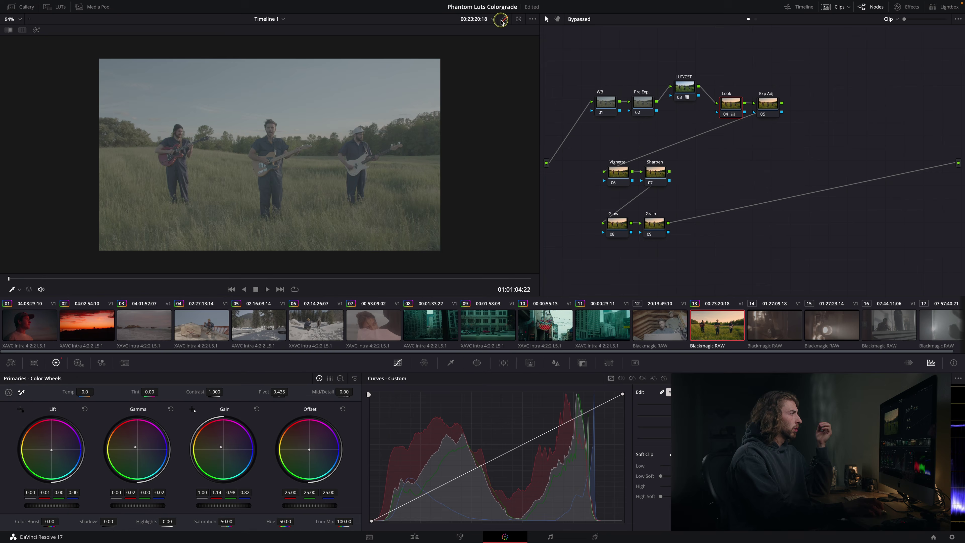
left_click(509, 21)
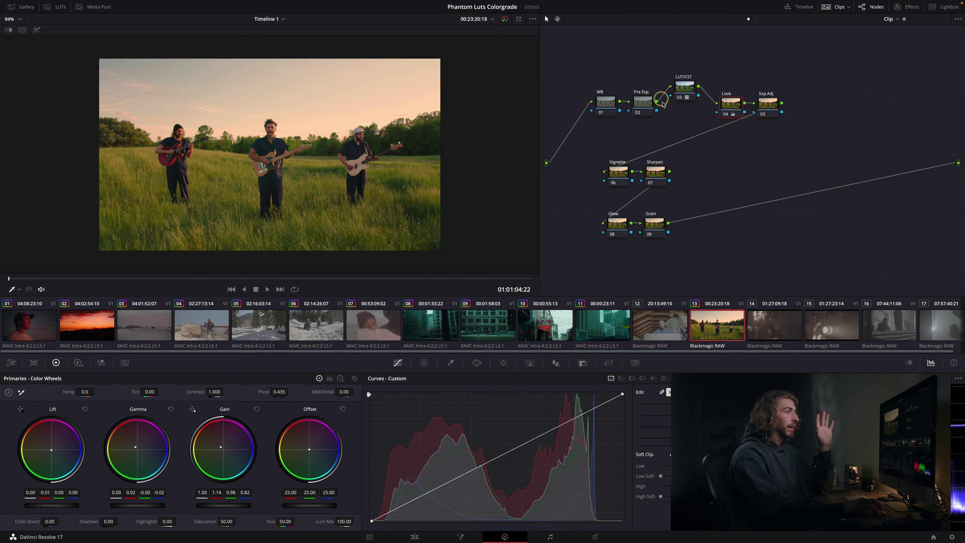
Step: Search the effects library for "glow" and add the Glow effect to clip 13's Glow node
left_click(626, 228)
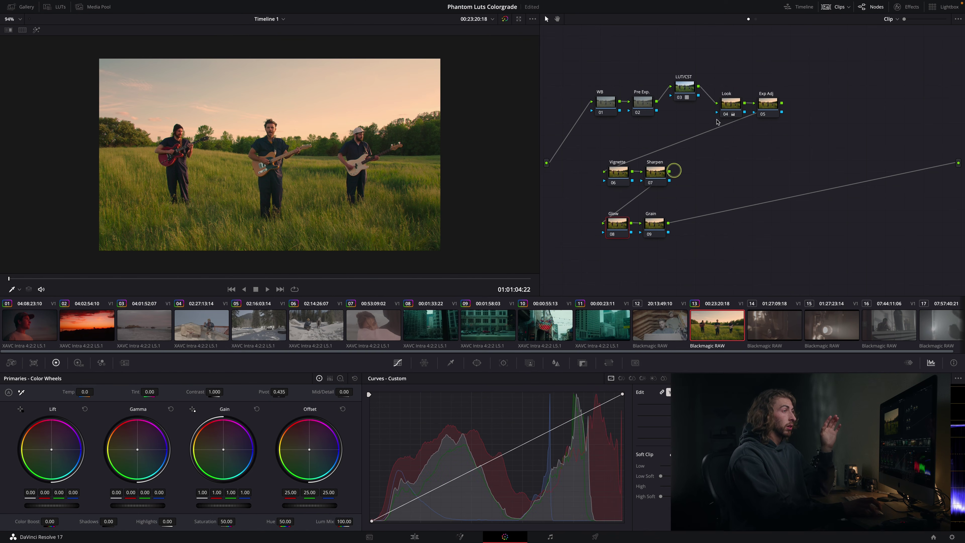
left_click(907, 7)
left_click(944, 20)
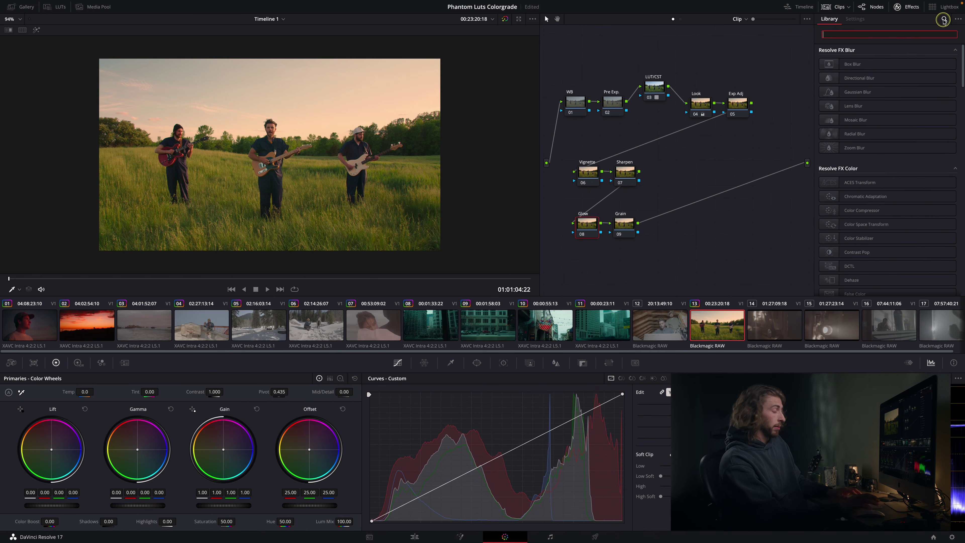
type("hlow")
key("BackSpace")
key("BackSpace")
key("BackSpace")
type("gl")
left_click_drag(877, 68, 587, 226)
Step: Set the glow's composite type to Softlight and its shine threshold to 0.285, and adjust its global blend
left_click(889, 200)
left_click(893, 276)
left_click_drag(900, 71, 880, 71)
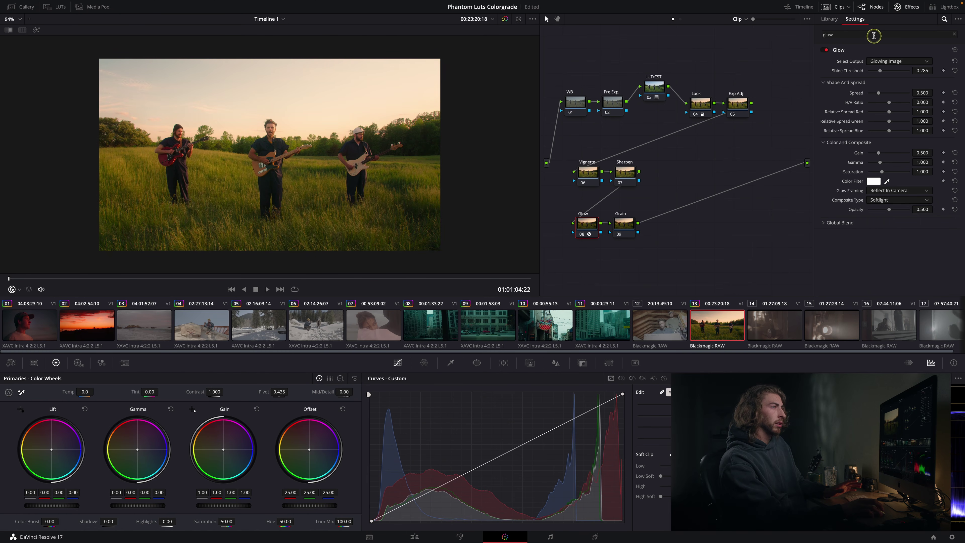
left_click_drag(861, 233, 887, 227)
Step: Add Film Grain to the Grain node with grain size 0.165, strength 0.504 and softness 0.156, and play the clip full screen
left_click(626, 209)
type("gra")
left_click_drag(856, 65, 625, 225)
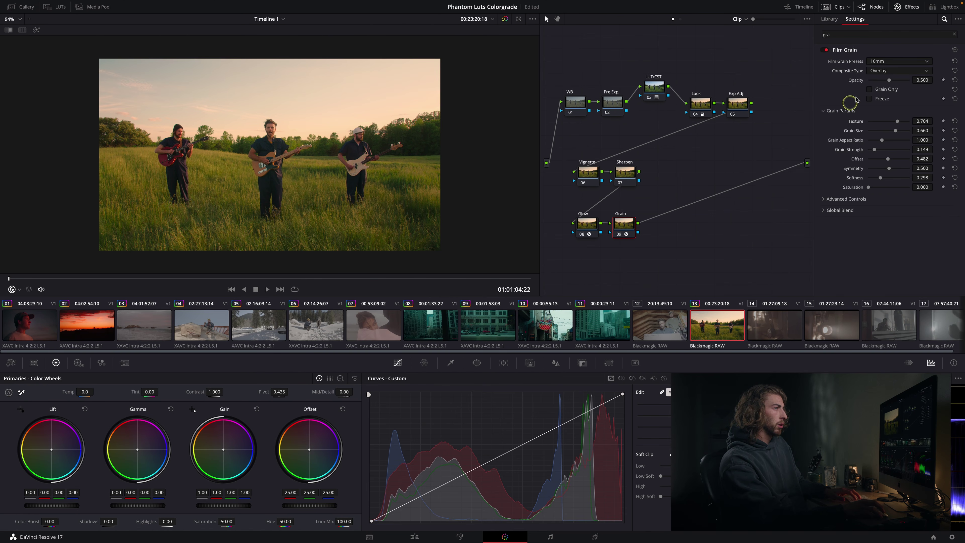
left_click(873, 65)
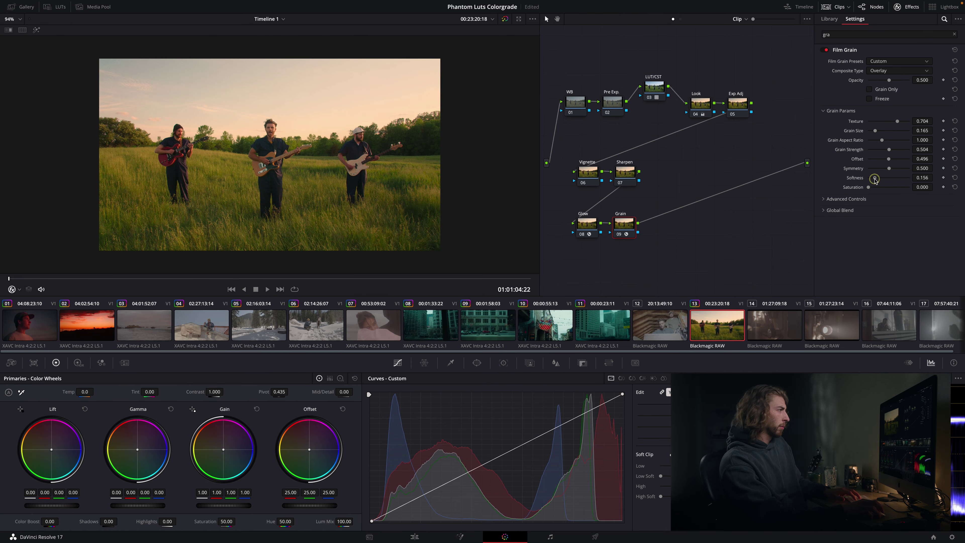
key("super+f")
key("space")
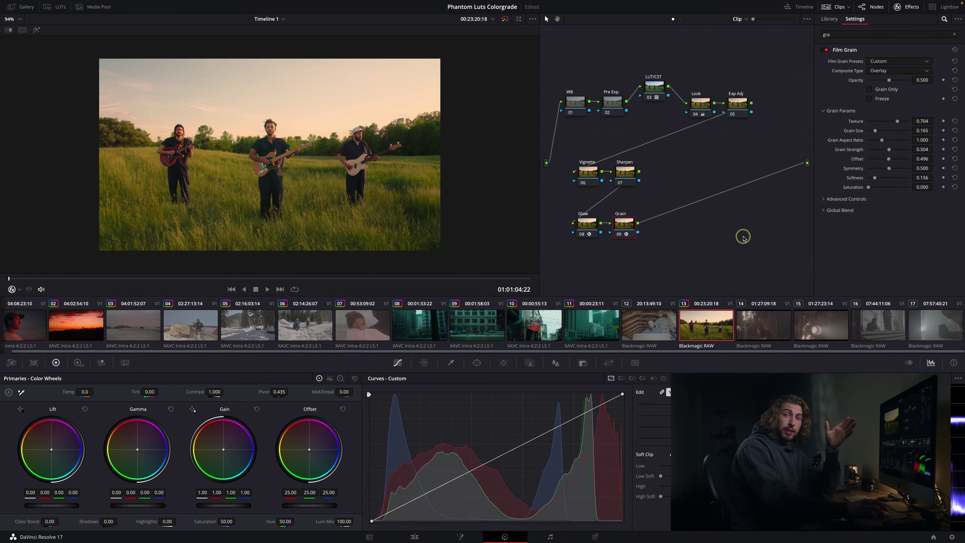
Step: Select clips 13 to 15 and apply the grade of clip 13 to all of them
left_click(780, 329)
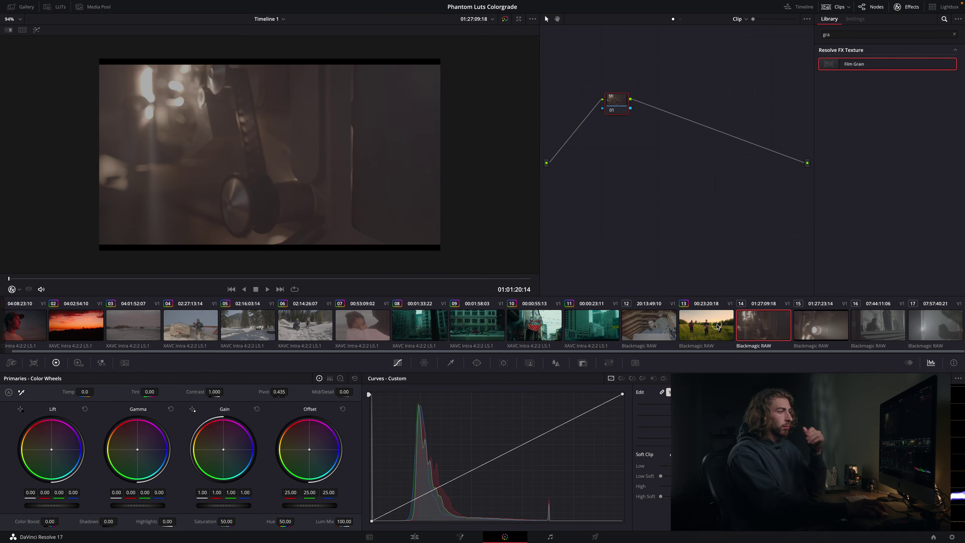
left_click(695, 328)
left_click(820, 326, "shift")
right_click(717, 329)
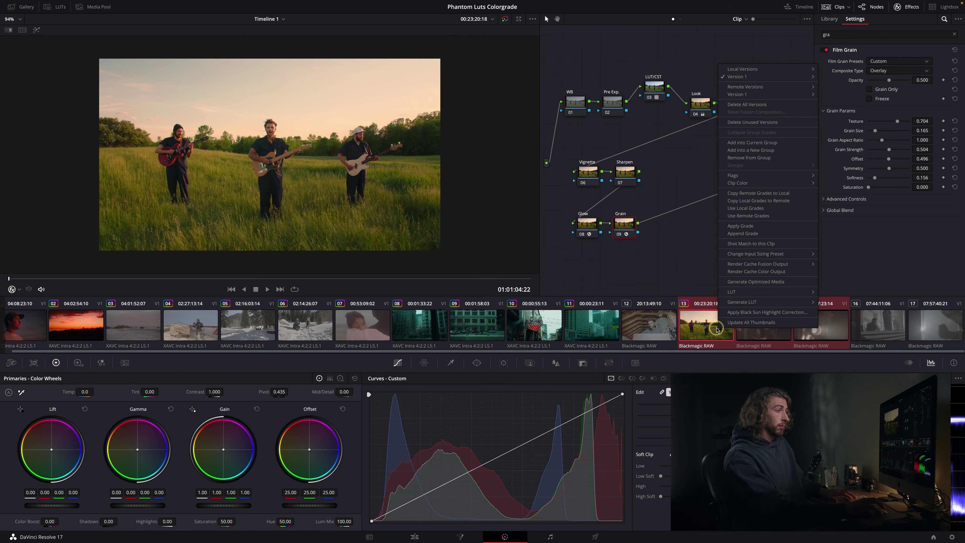
left_click(753, 227)
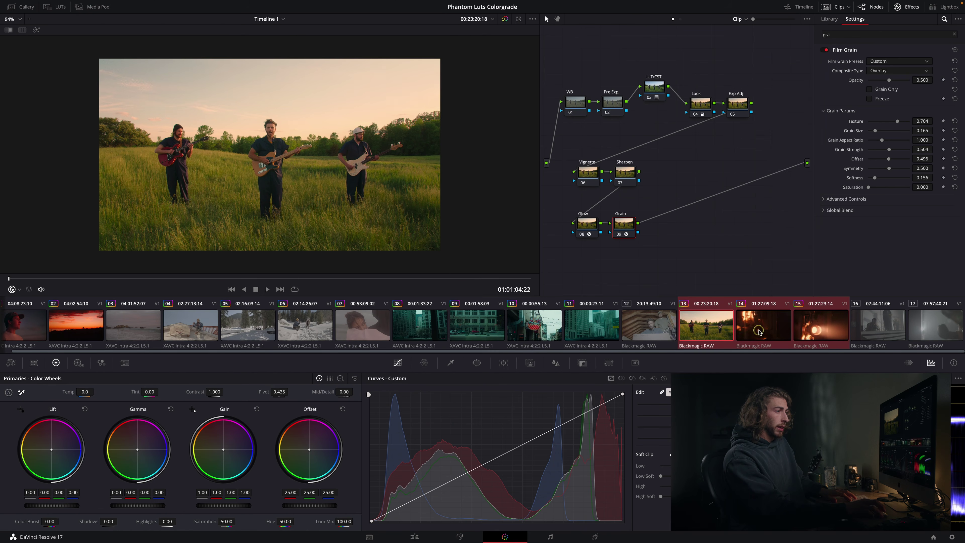
Step: Review the copied grade on the clip following clip 13 by scrubbing through it and playing it full screen
key("Down")
left_click_drag(100, 278, 387, 276)
key("super+f")
key("space")
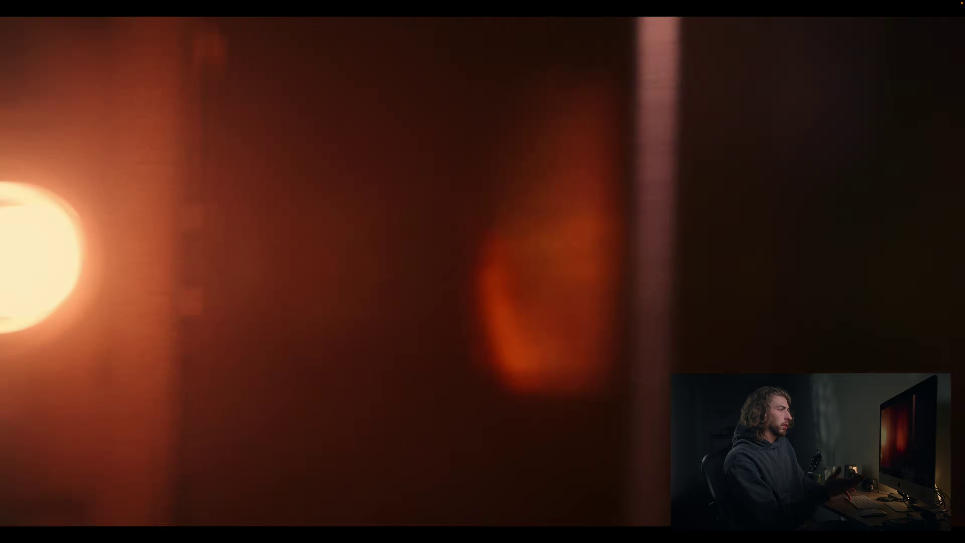